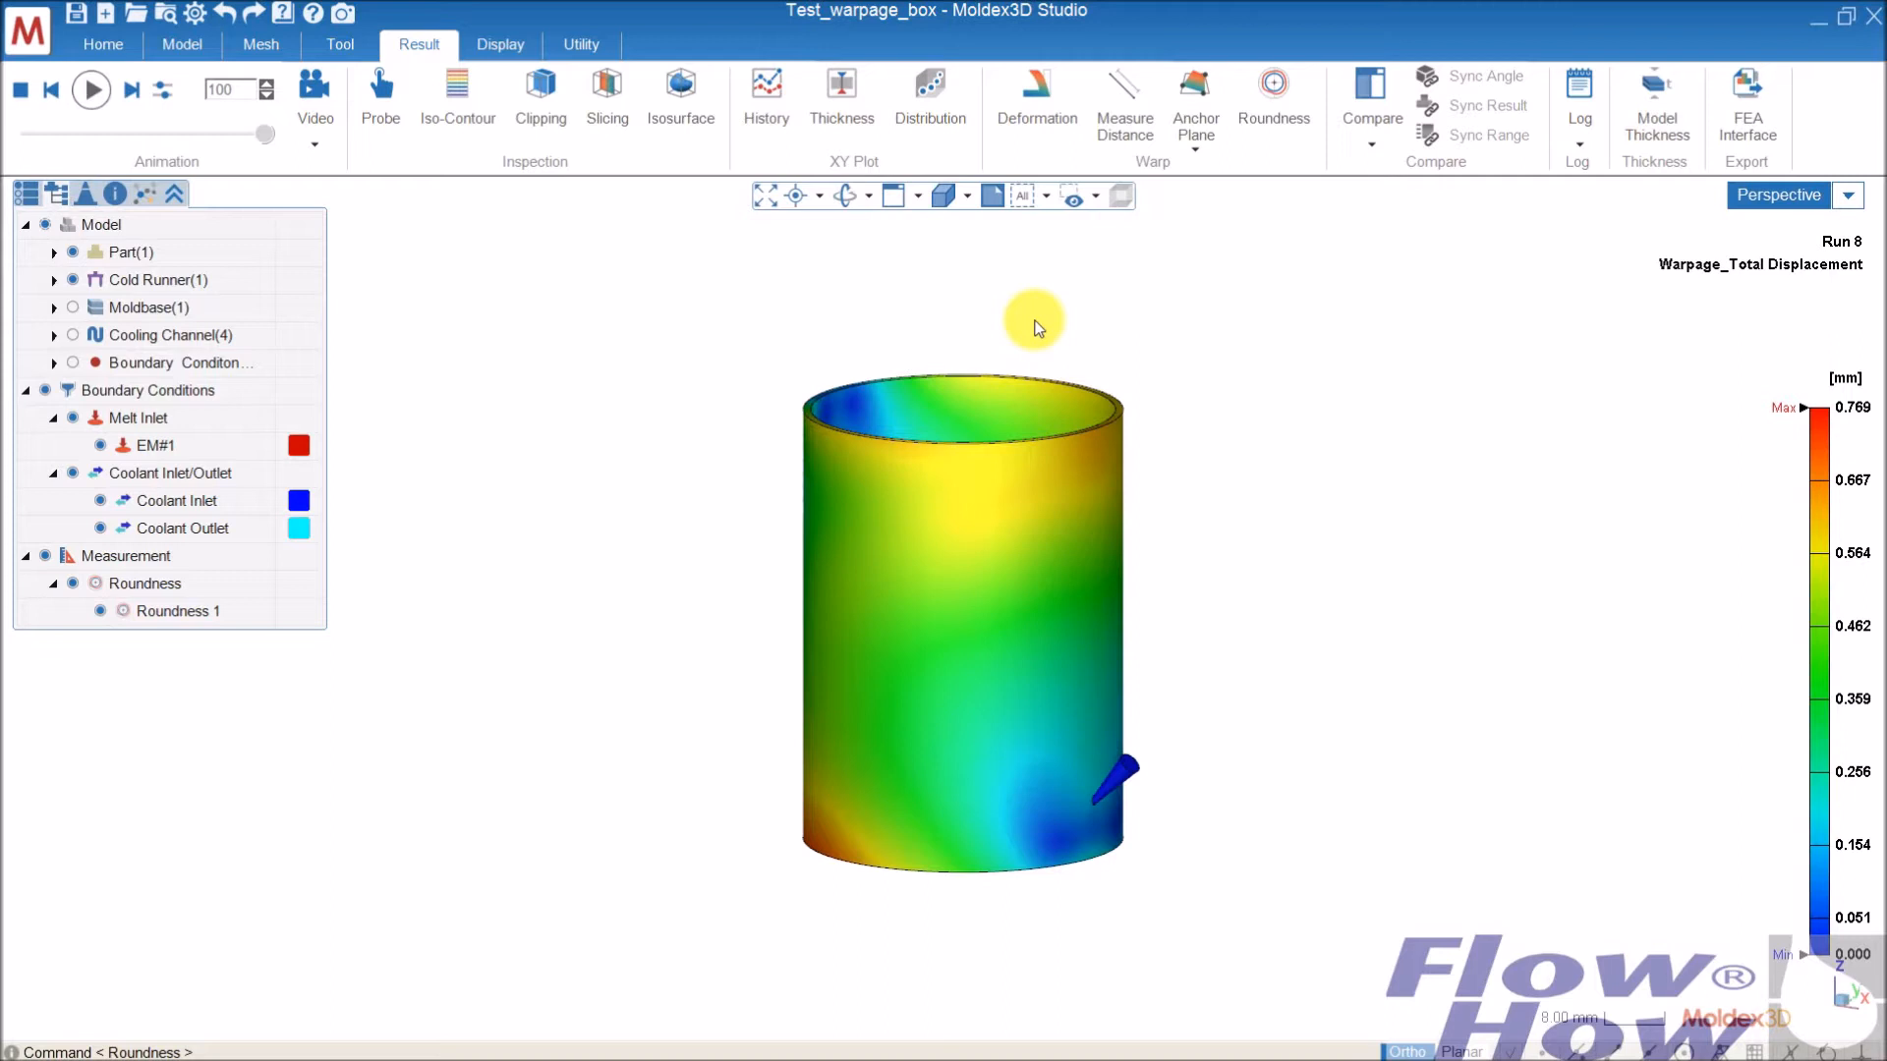
Examine the total displacement result on the cylinder's top opening and outer wall from several angles
middle_drag(1049, 308, 947, 391)
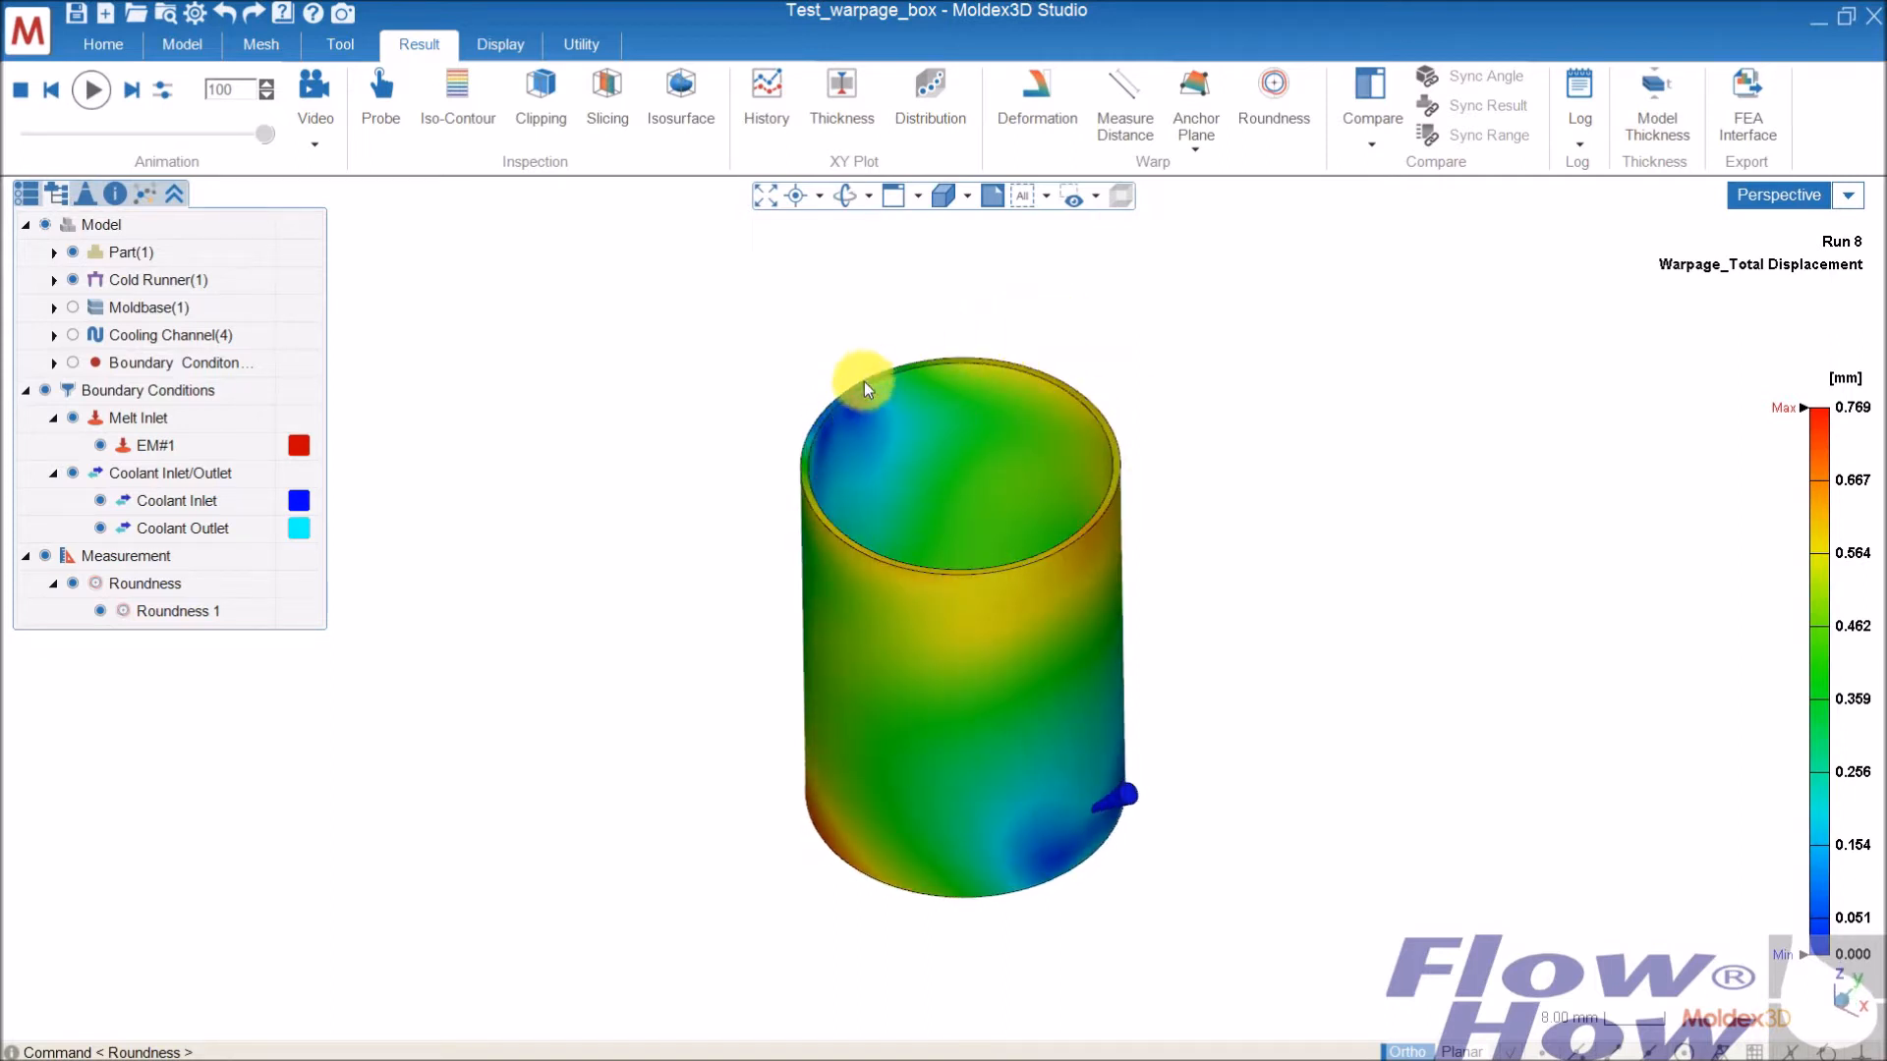
mouse_move(914, 390)
middle_down()
mouse_move(1048, 350)
mouse_move(926, 350)
mouse_move(930, 414)
middle_up()
scroll(841, 456, up, 3)
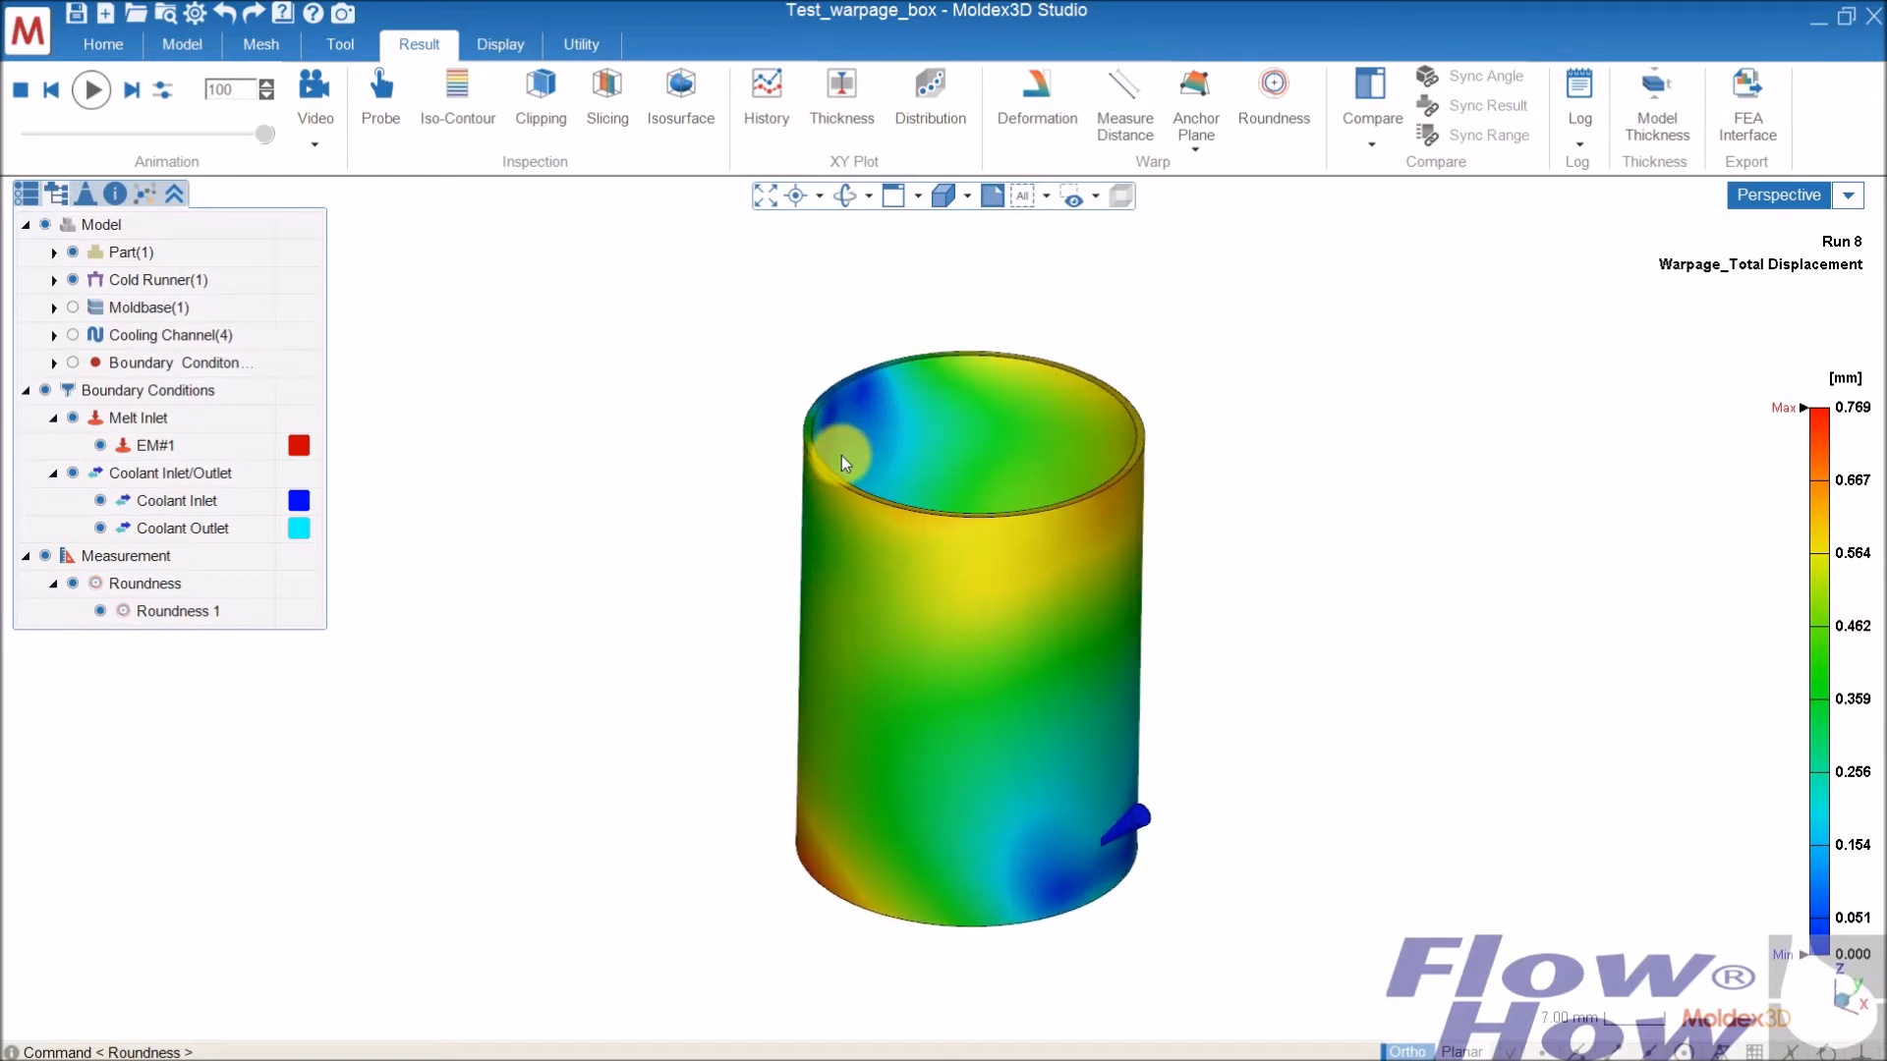
mouse_move(940, 469)
middle_down()
mouse_move(888, 404)
mouse_move(908, 487)
middle_up()
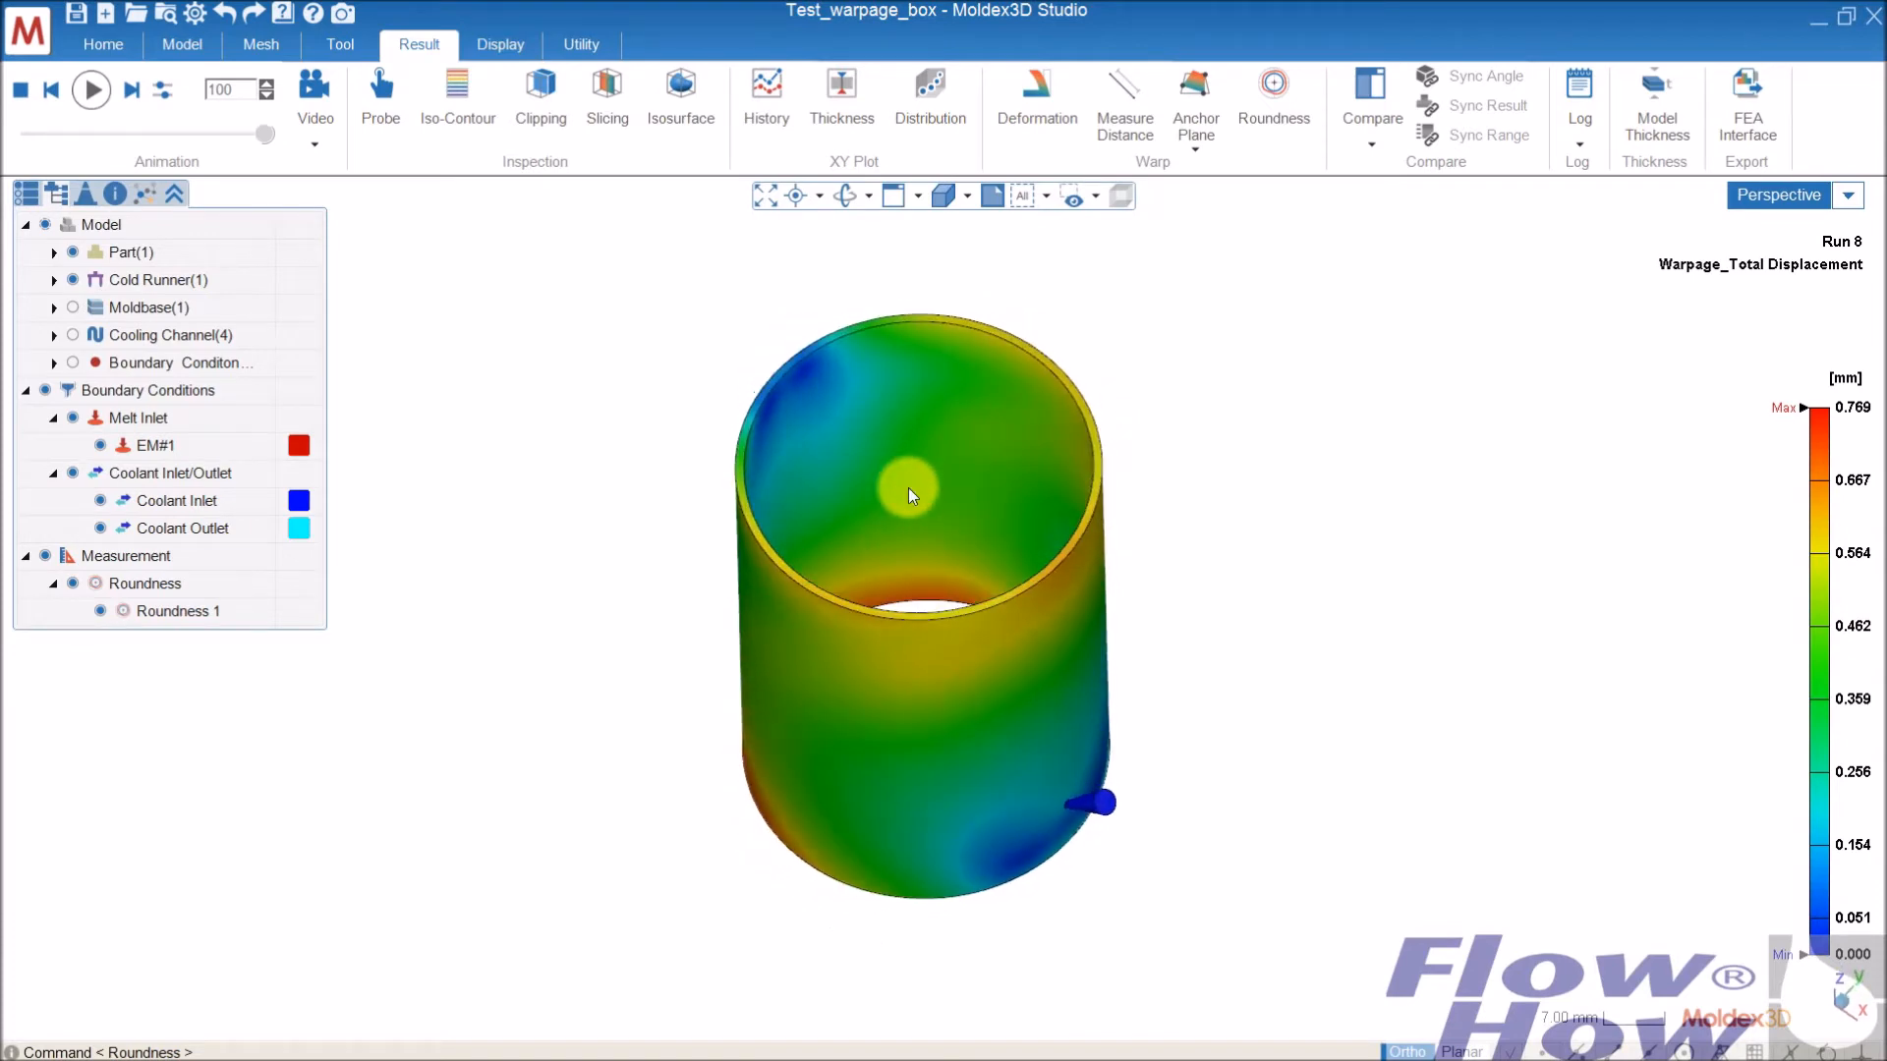
scroll(899, 491, up, 1)
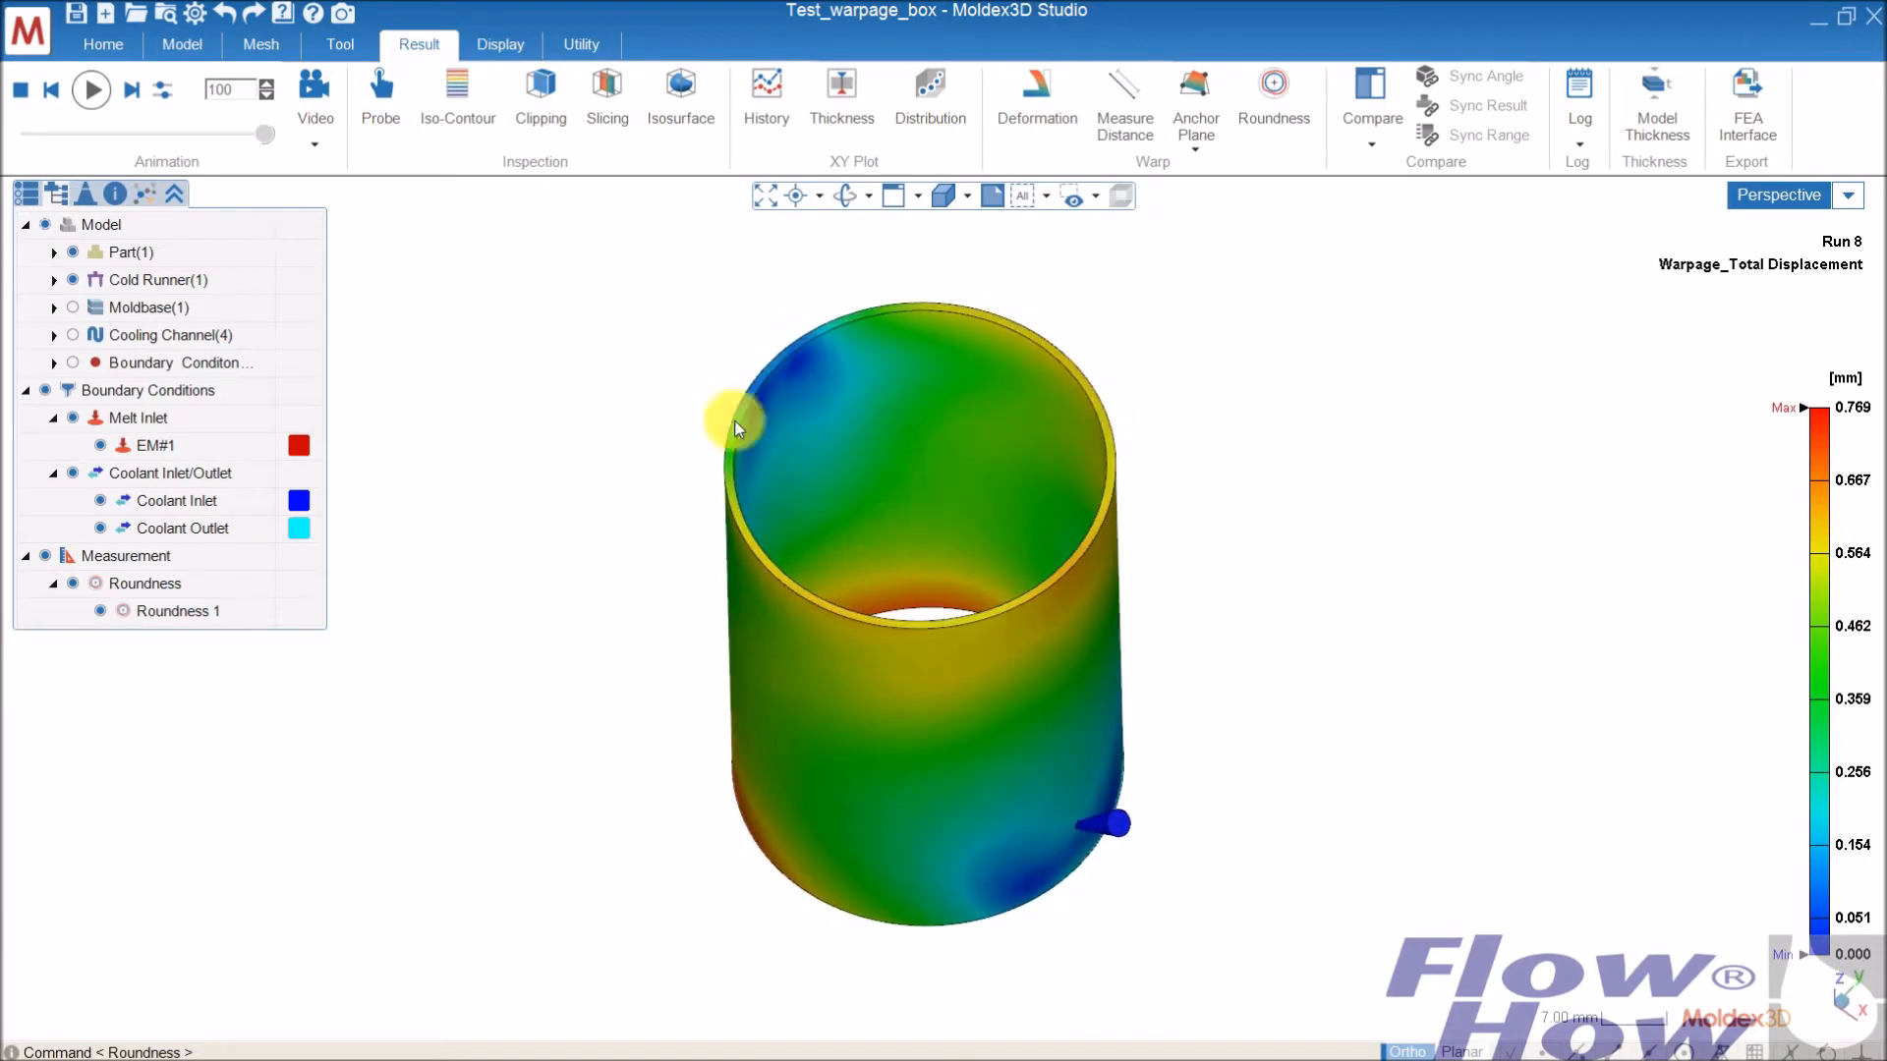
middle_drag(897, 462, 927, 328)
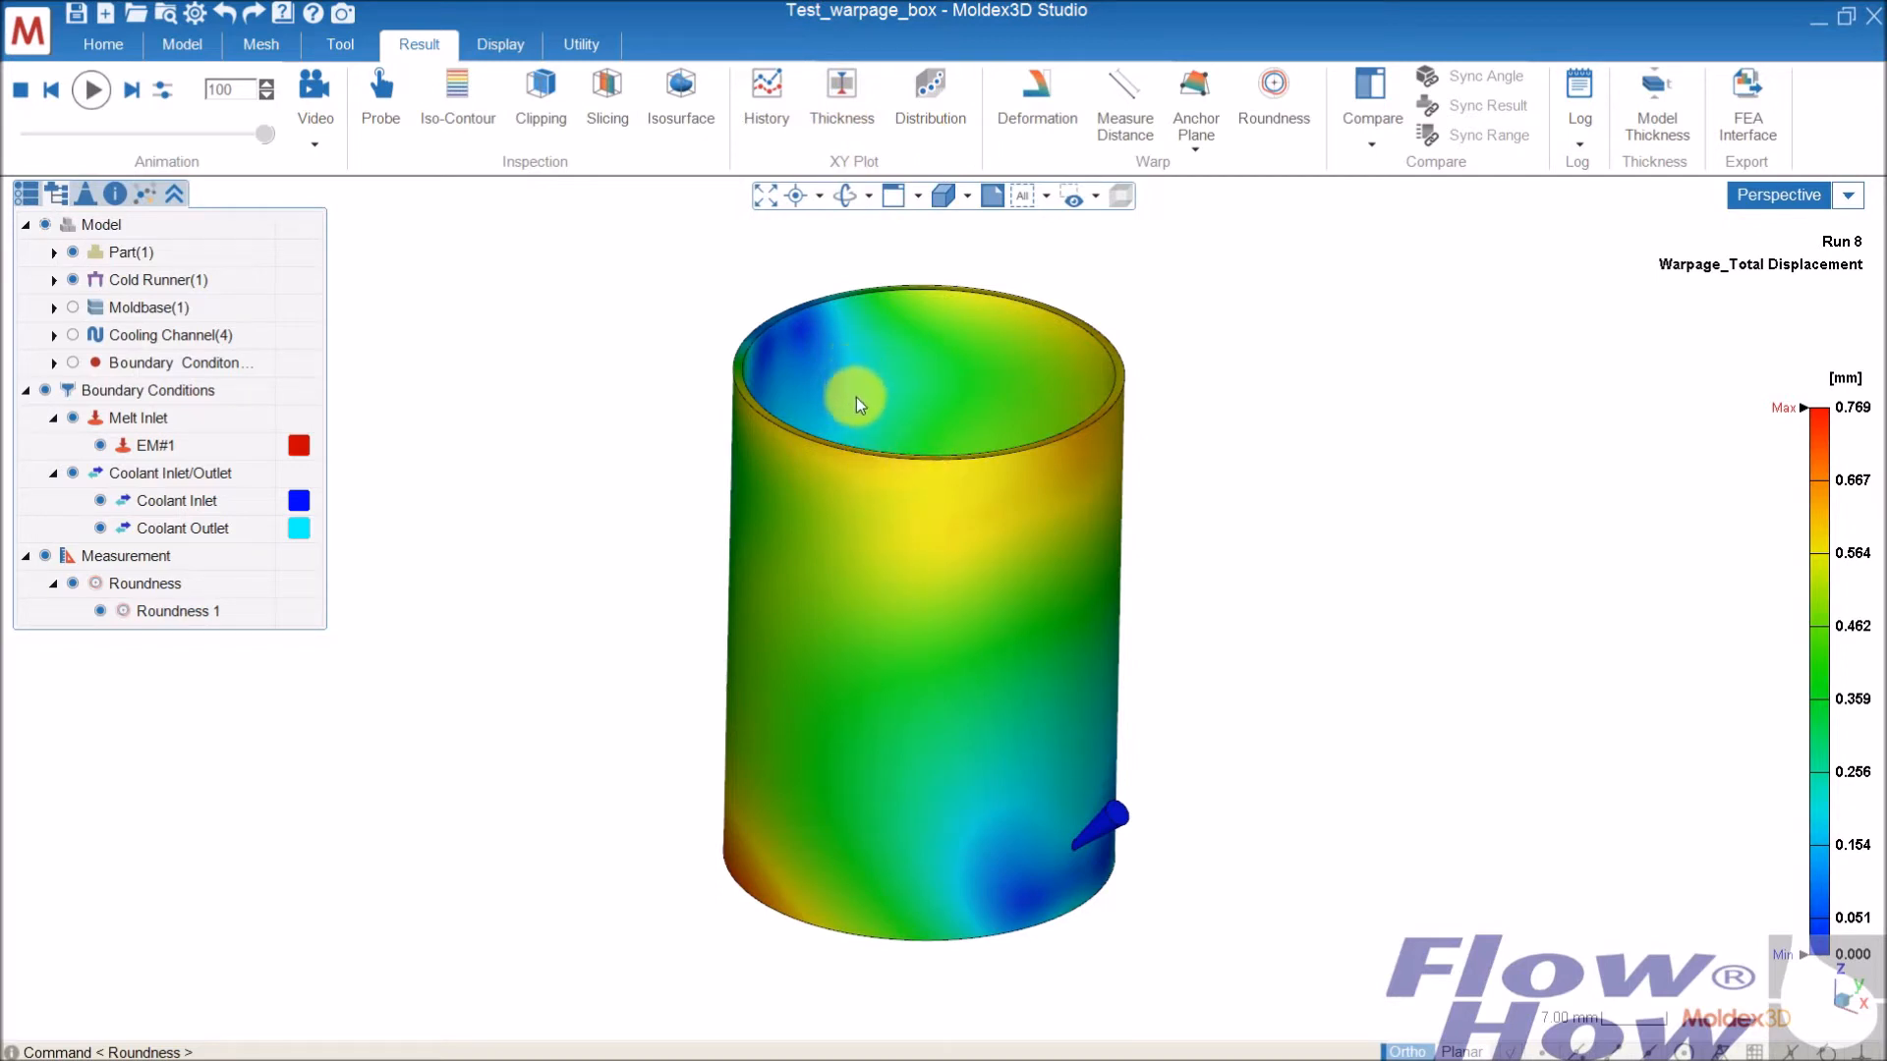
middle_drag(770, 425, 829, 433)
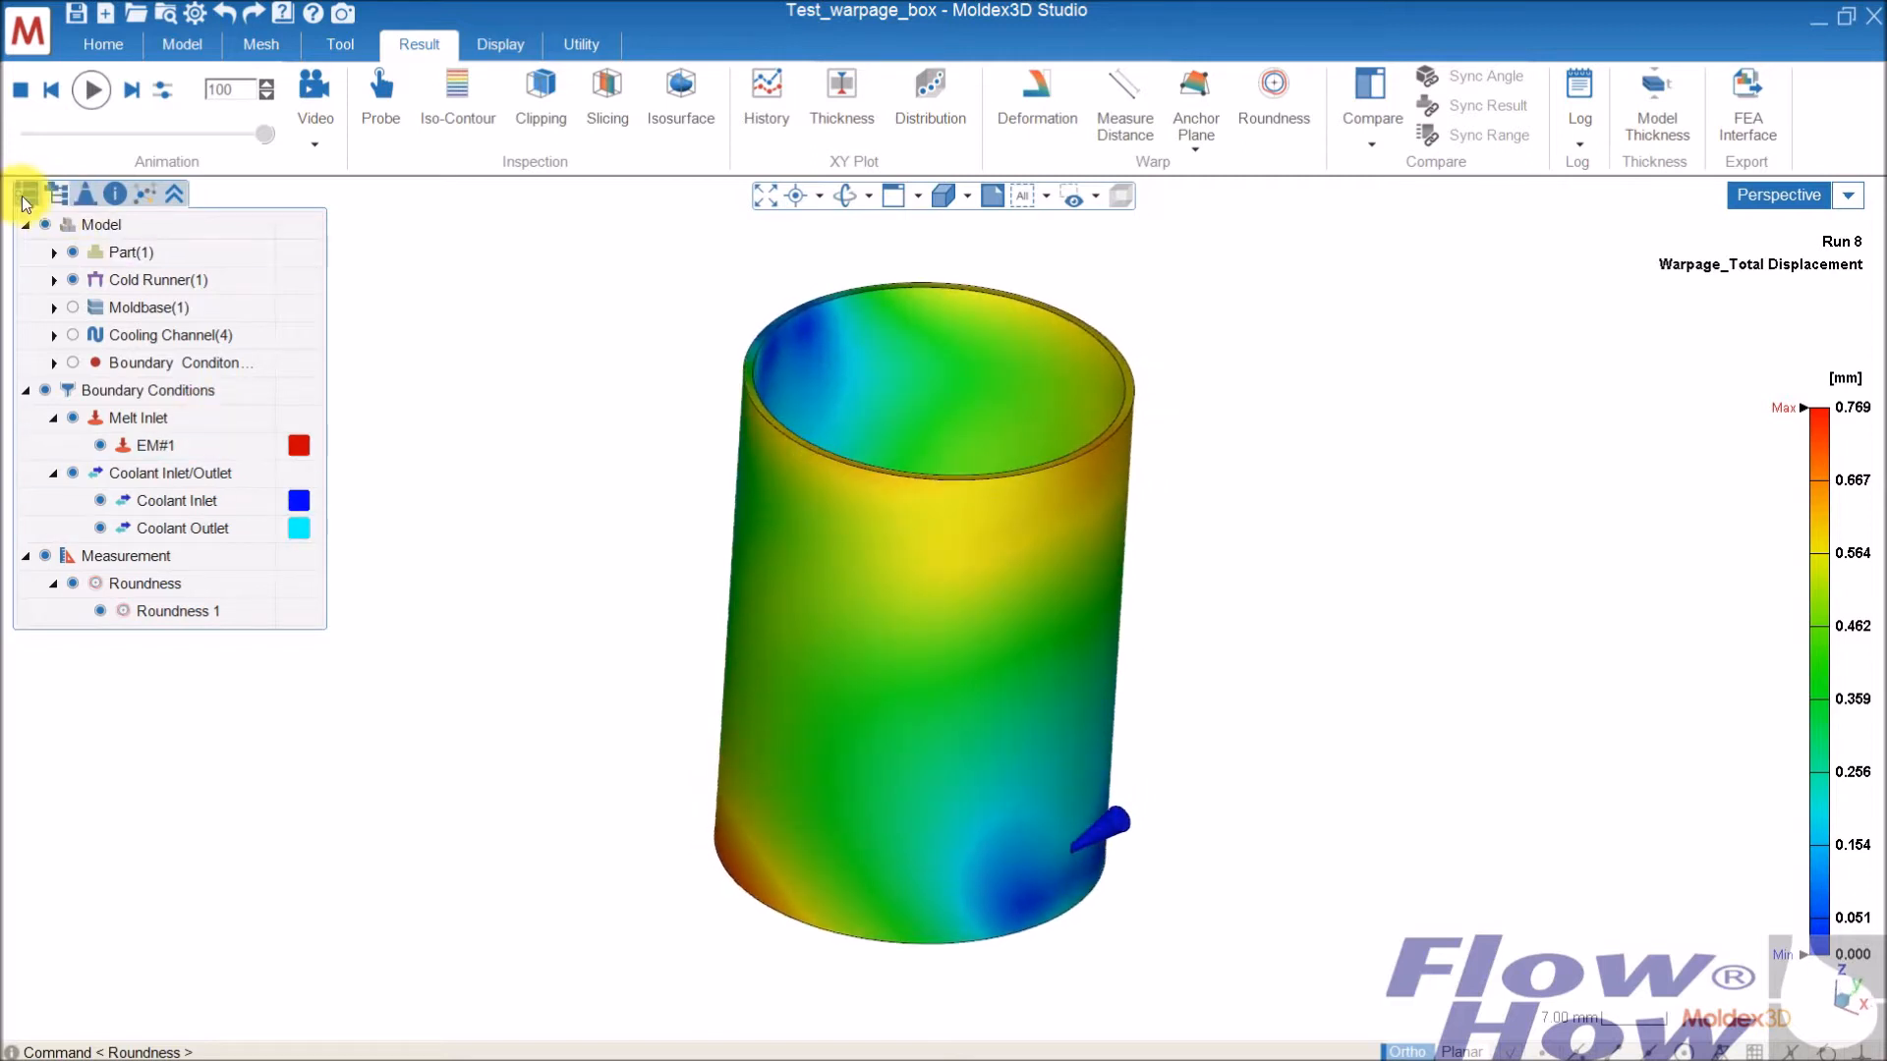
Display the Total Displacement warpage result of Run08 and start the Deformation tool
click(25, 196)
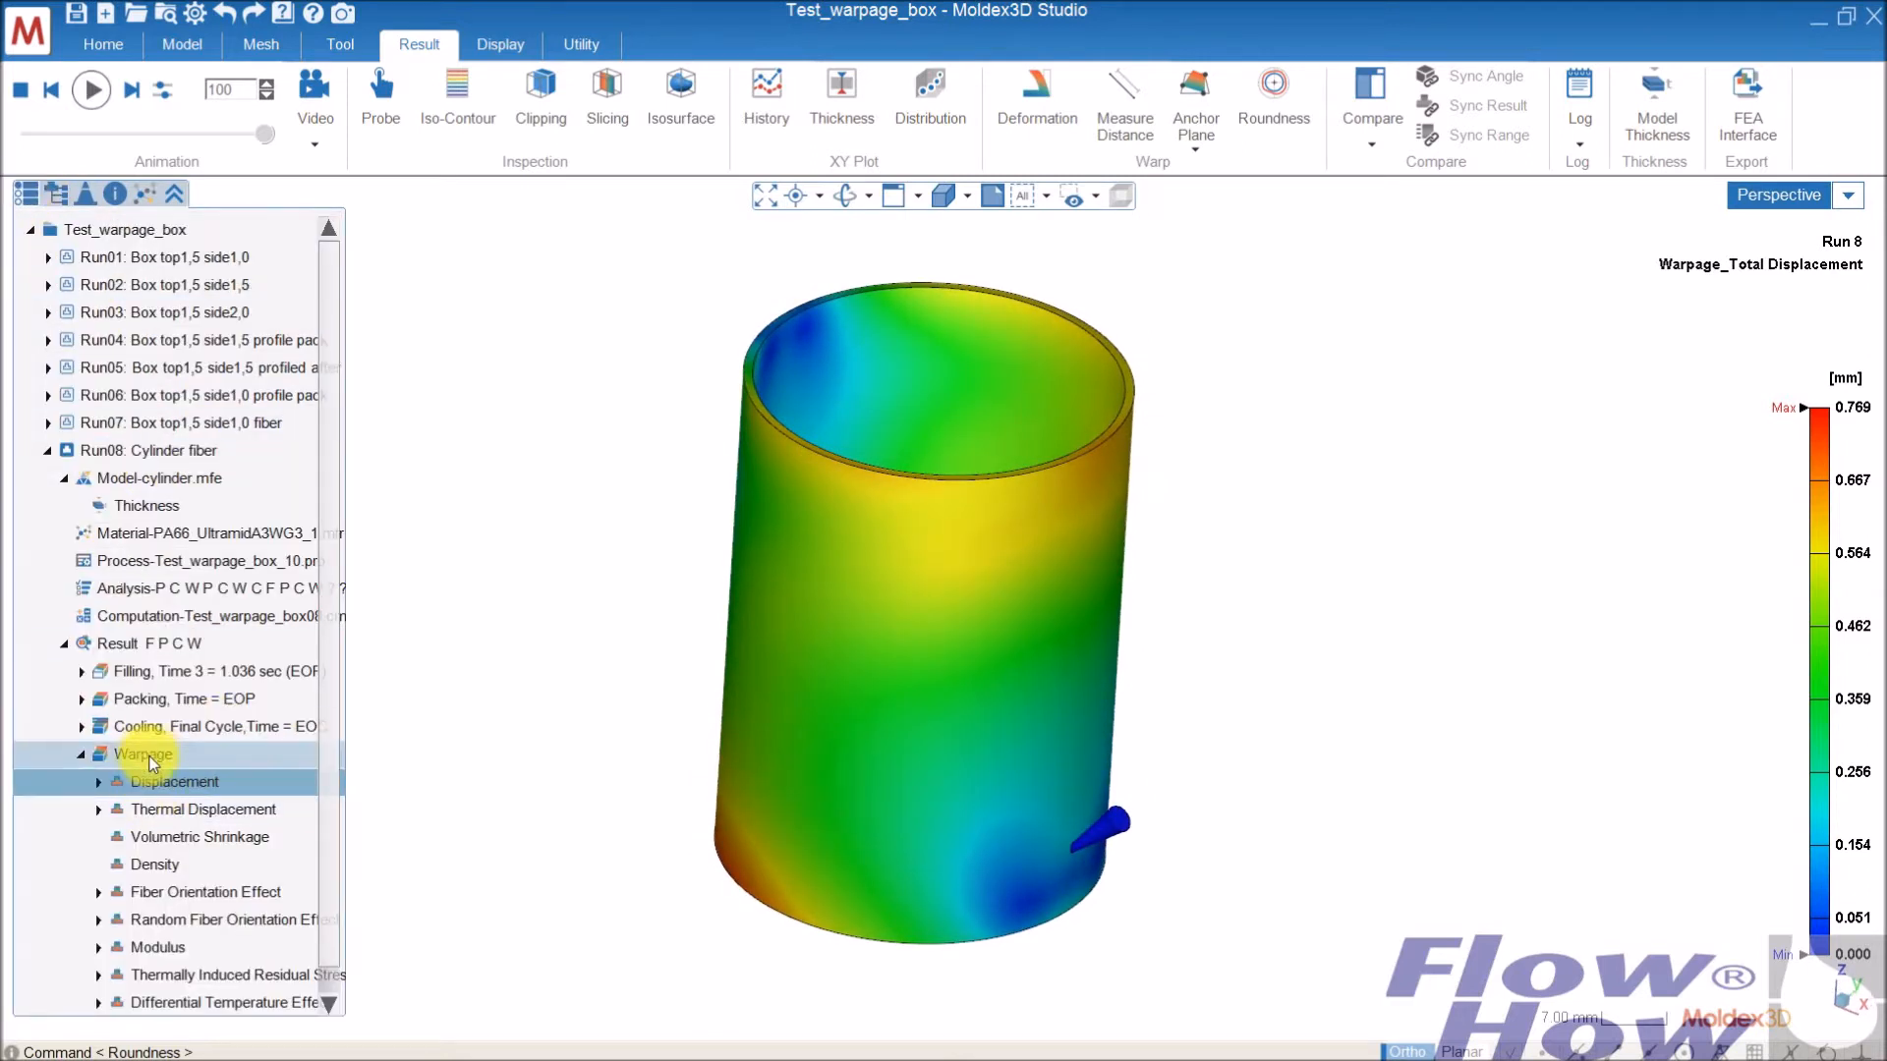
click(98, 782)
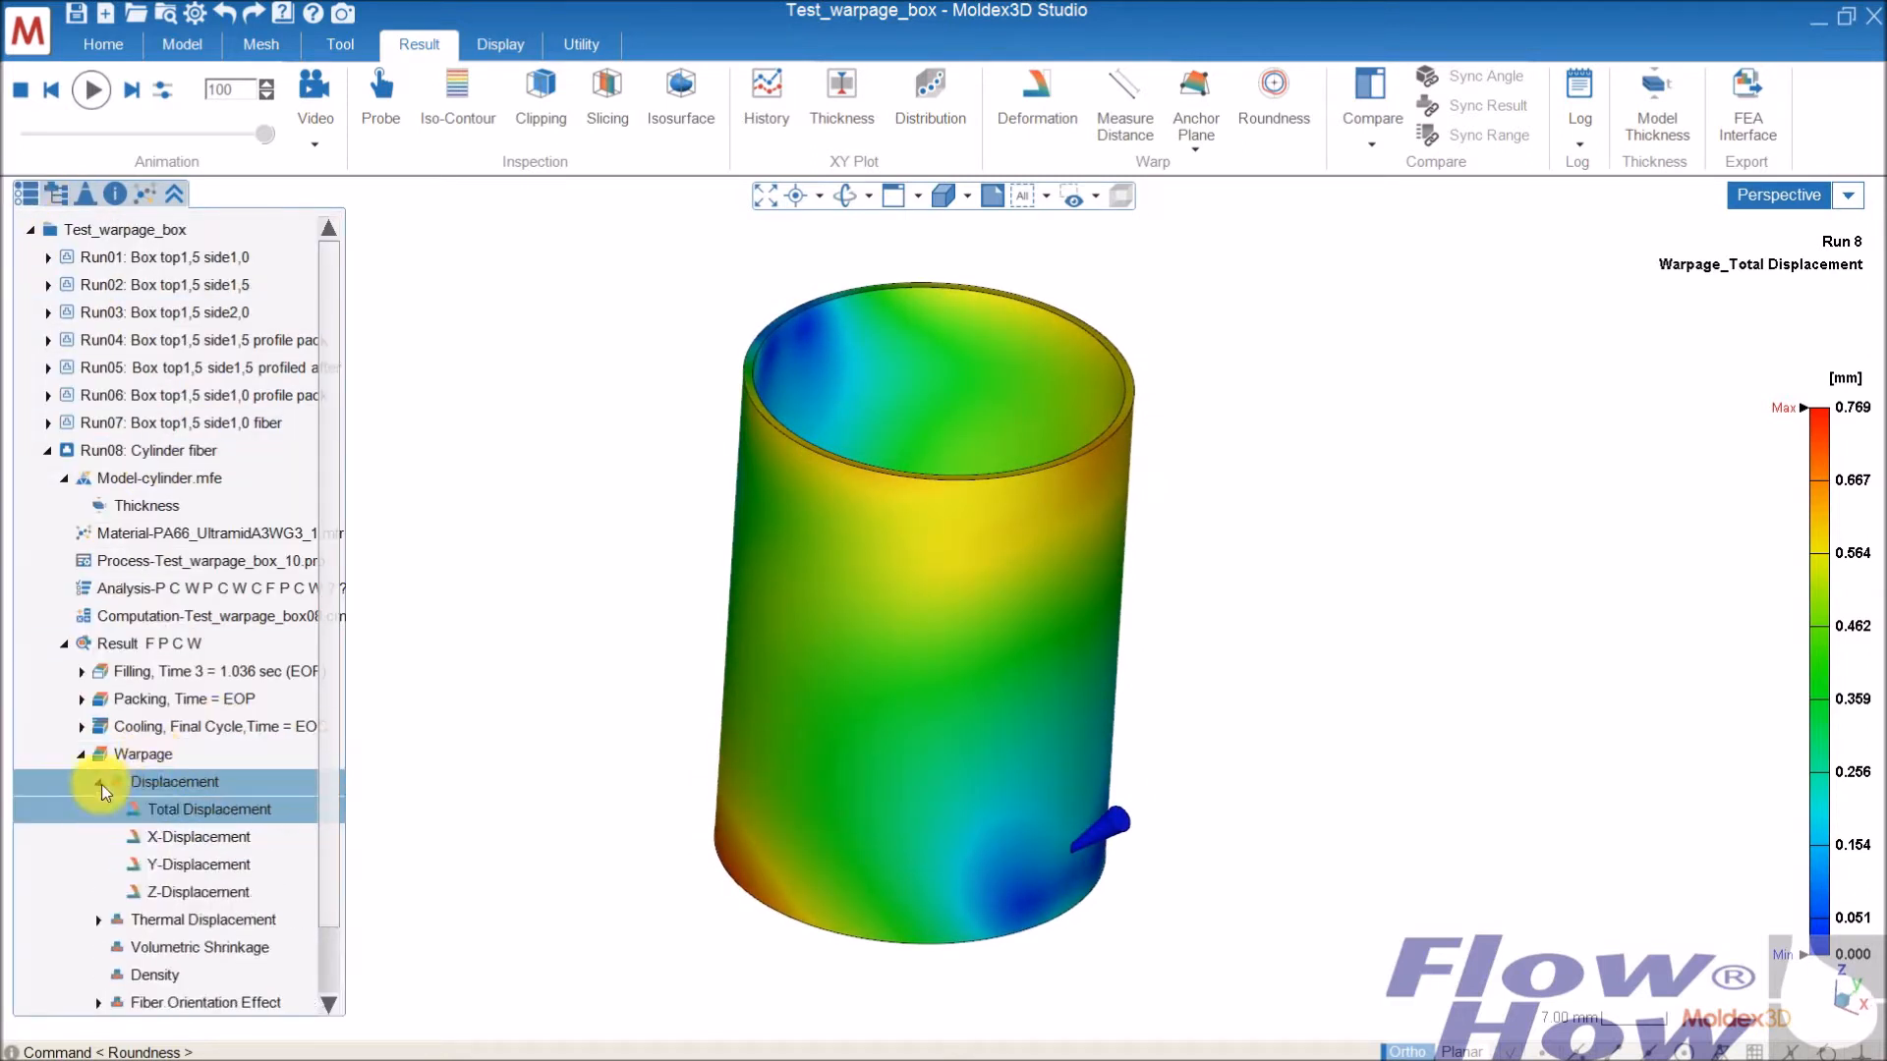
click(186, 810)
click(1034, 93)
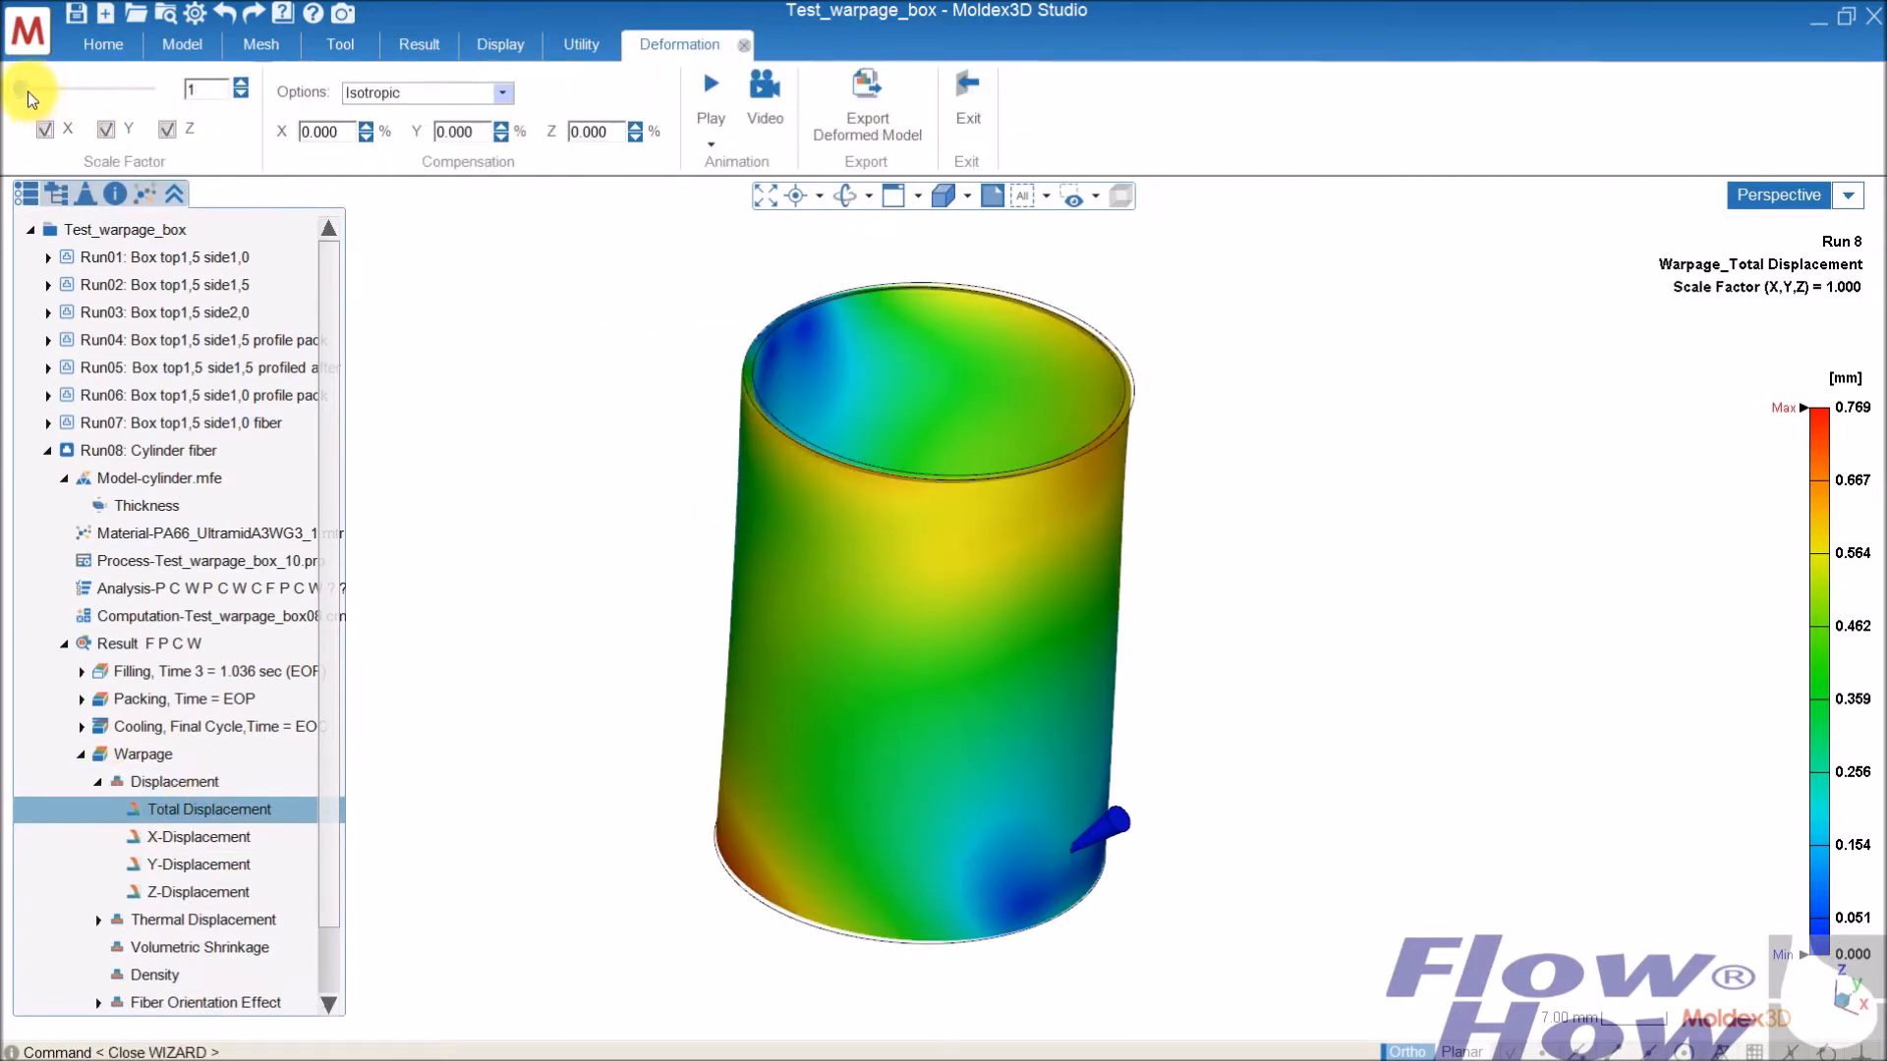
Hide the cold runner, all boundary conditions and the existing measurements so only the part is displayed
click(56, 193)
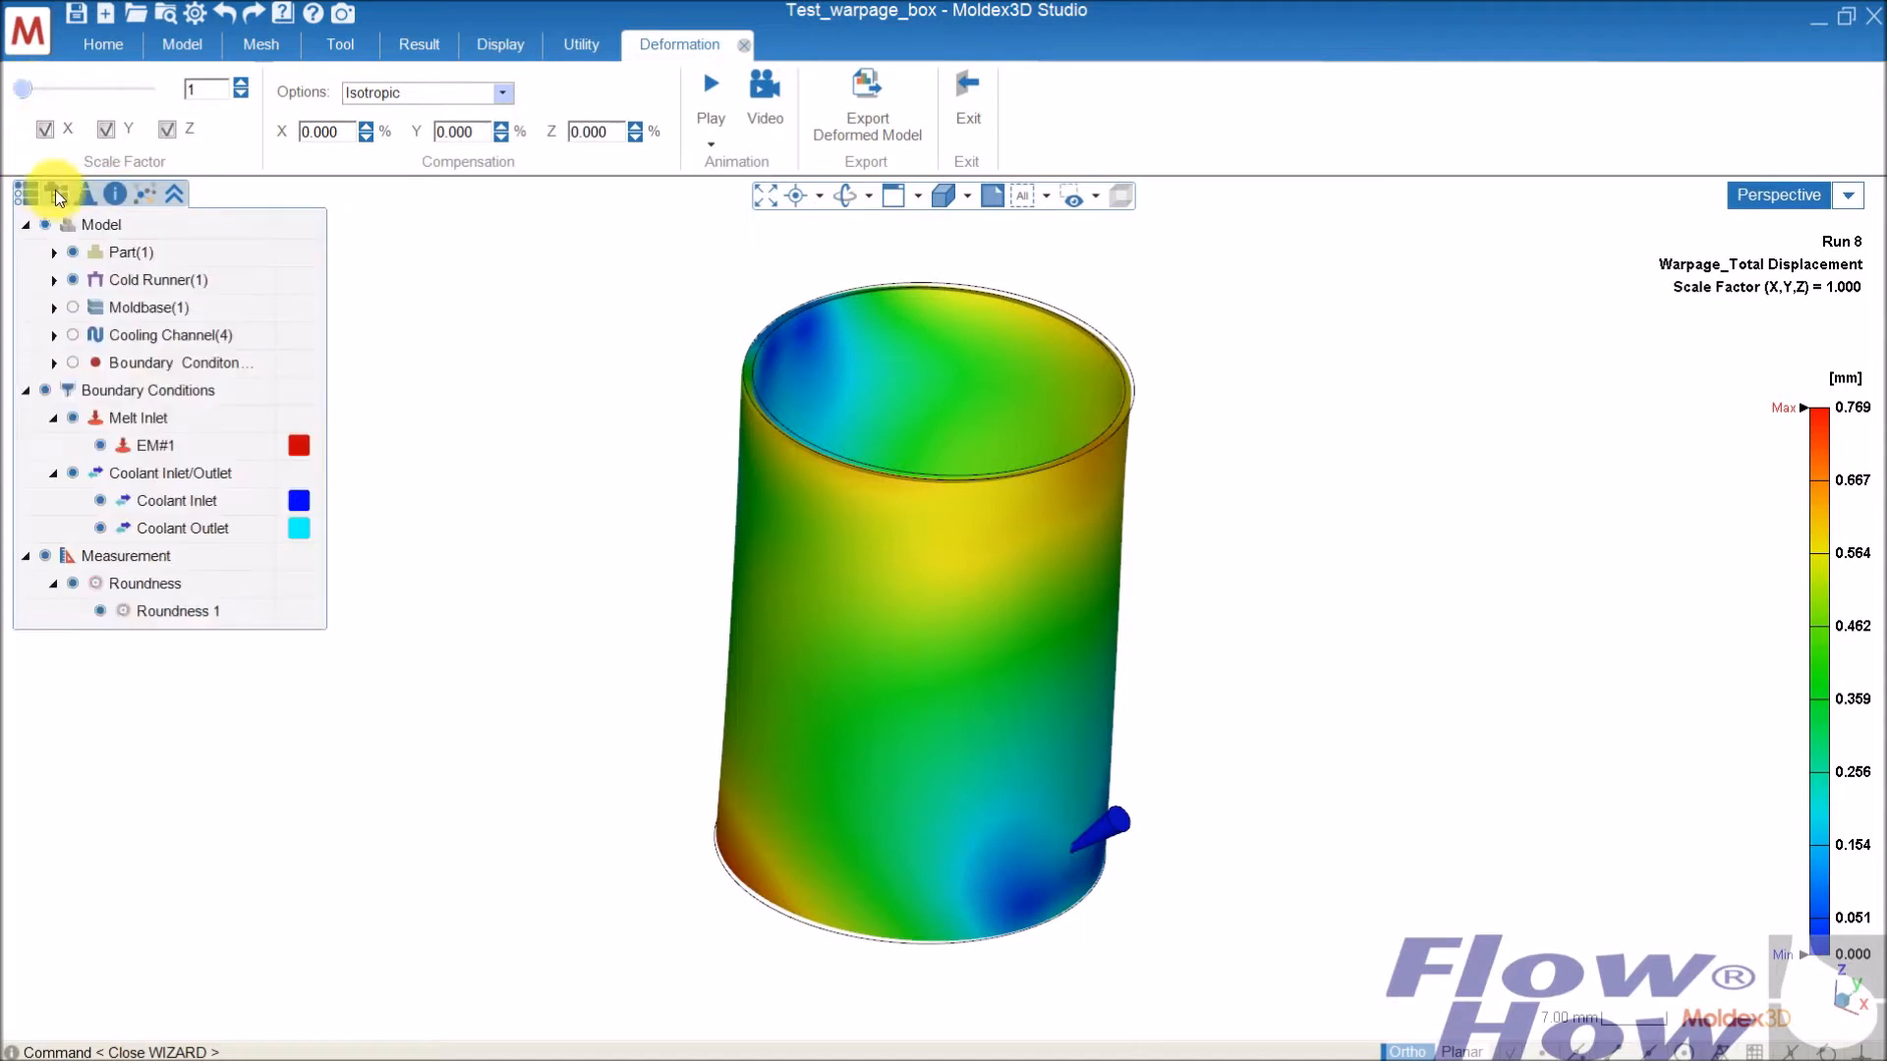
click(73, 280)
click(45, 390)
click(45, 555)
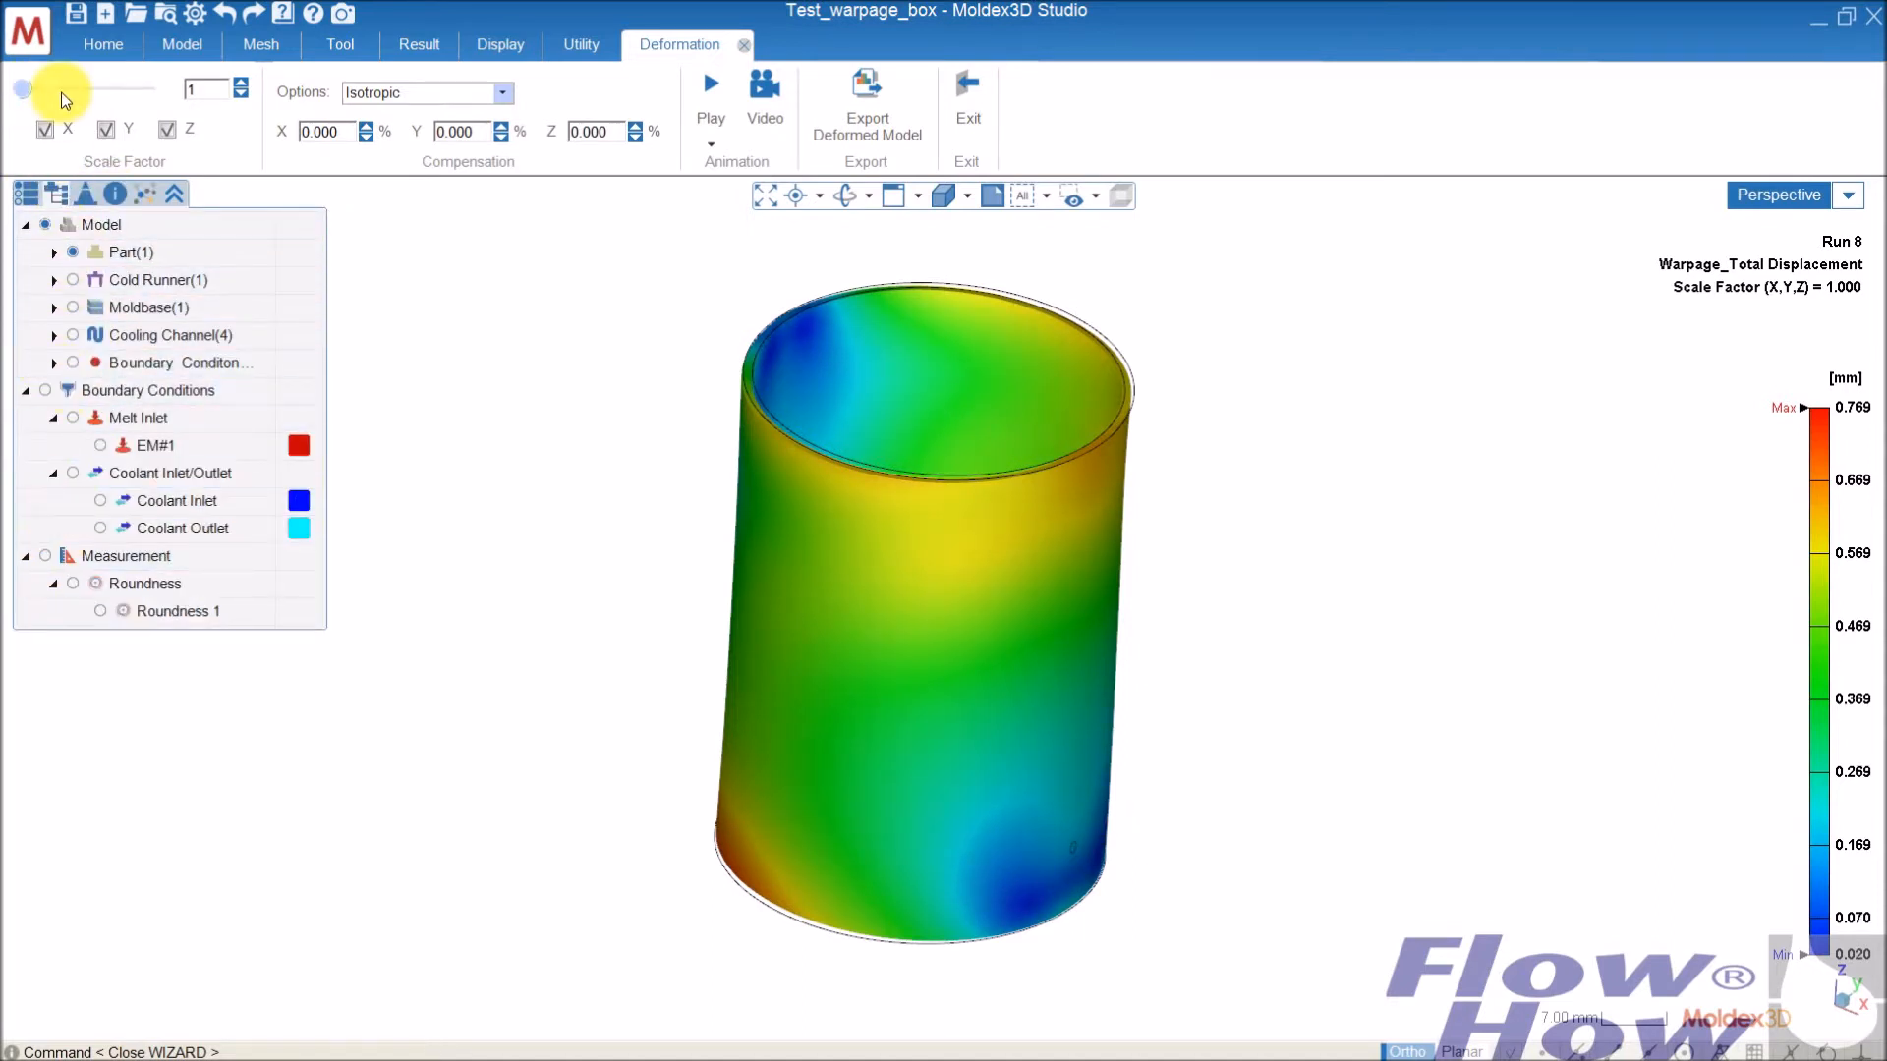
Inspect the cylinder's deformed shape at a scale factor of 11, and exit the Deformation tool
click(30, 197)
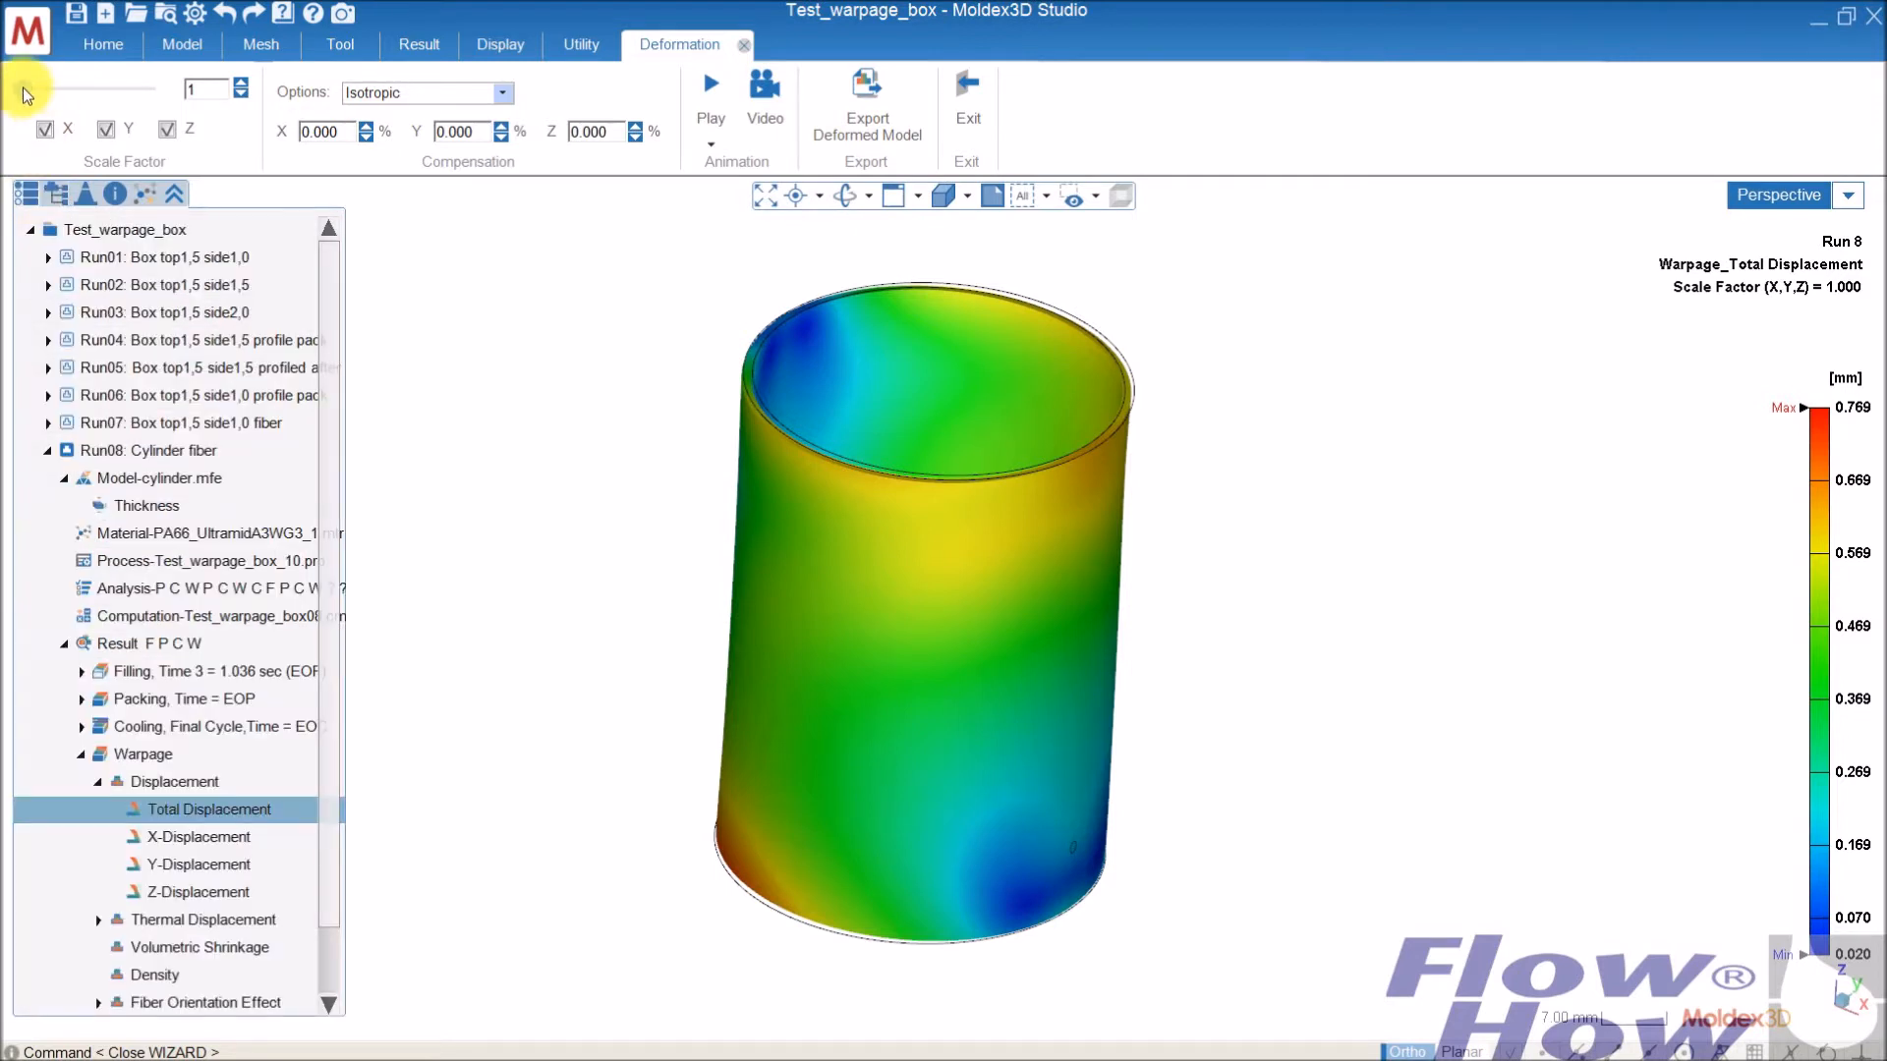
drag(26, 88, 36, 91)
right_drag(1048, 730, 1087, 619)
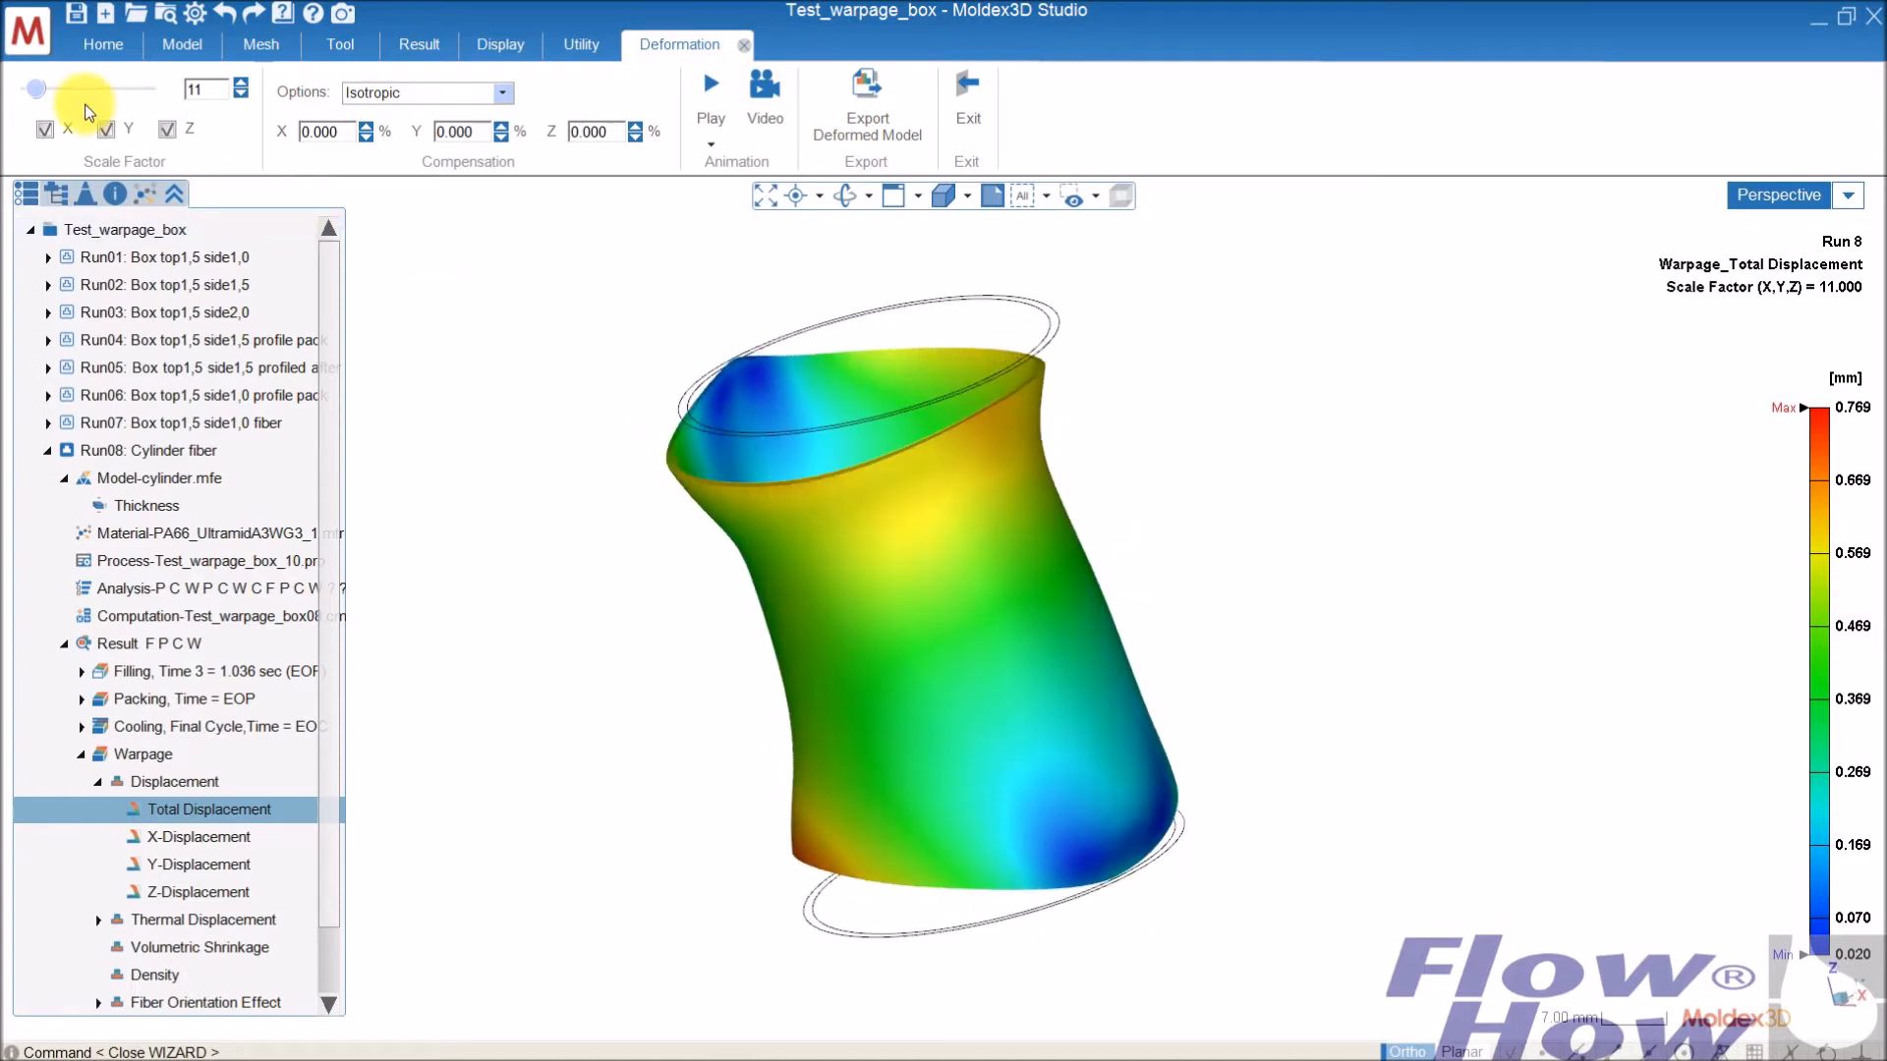
click(967, 98)
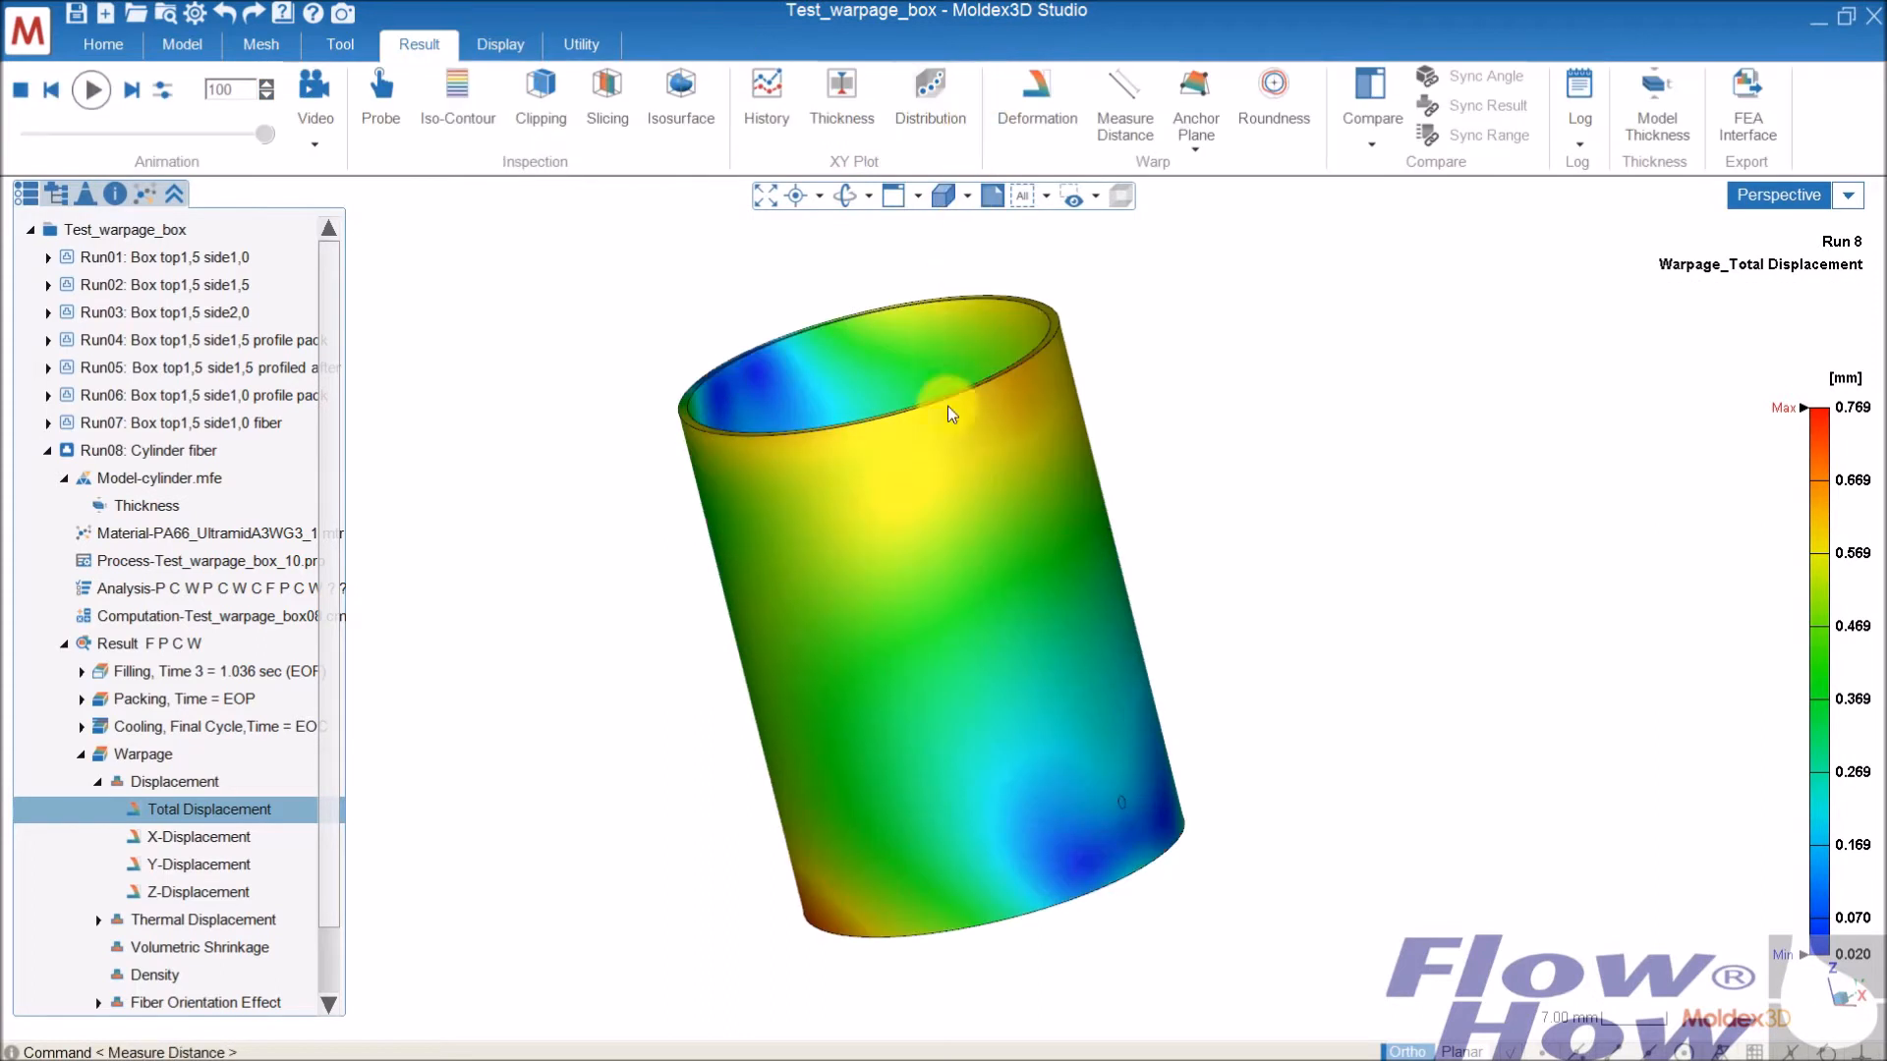
Start a Roundness measurement and accept its edge selection settings with a maximum edge-edge angle of 30
right_drag(905, 346, 1137, 354)
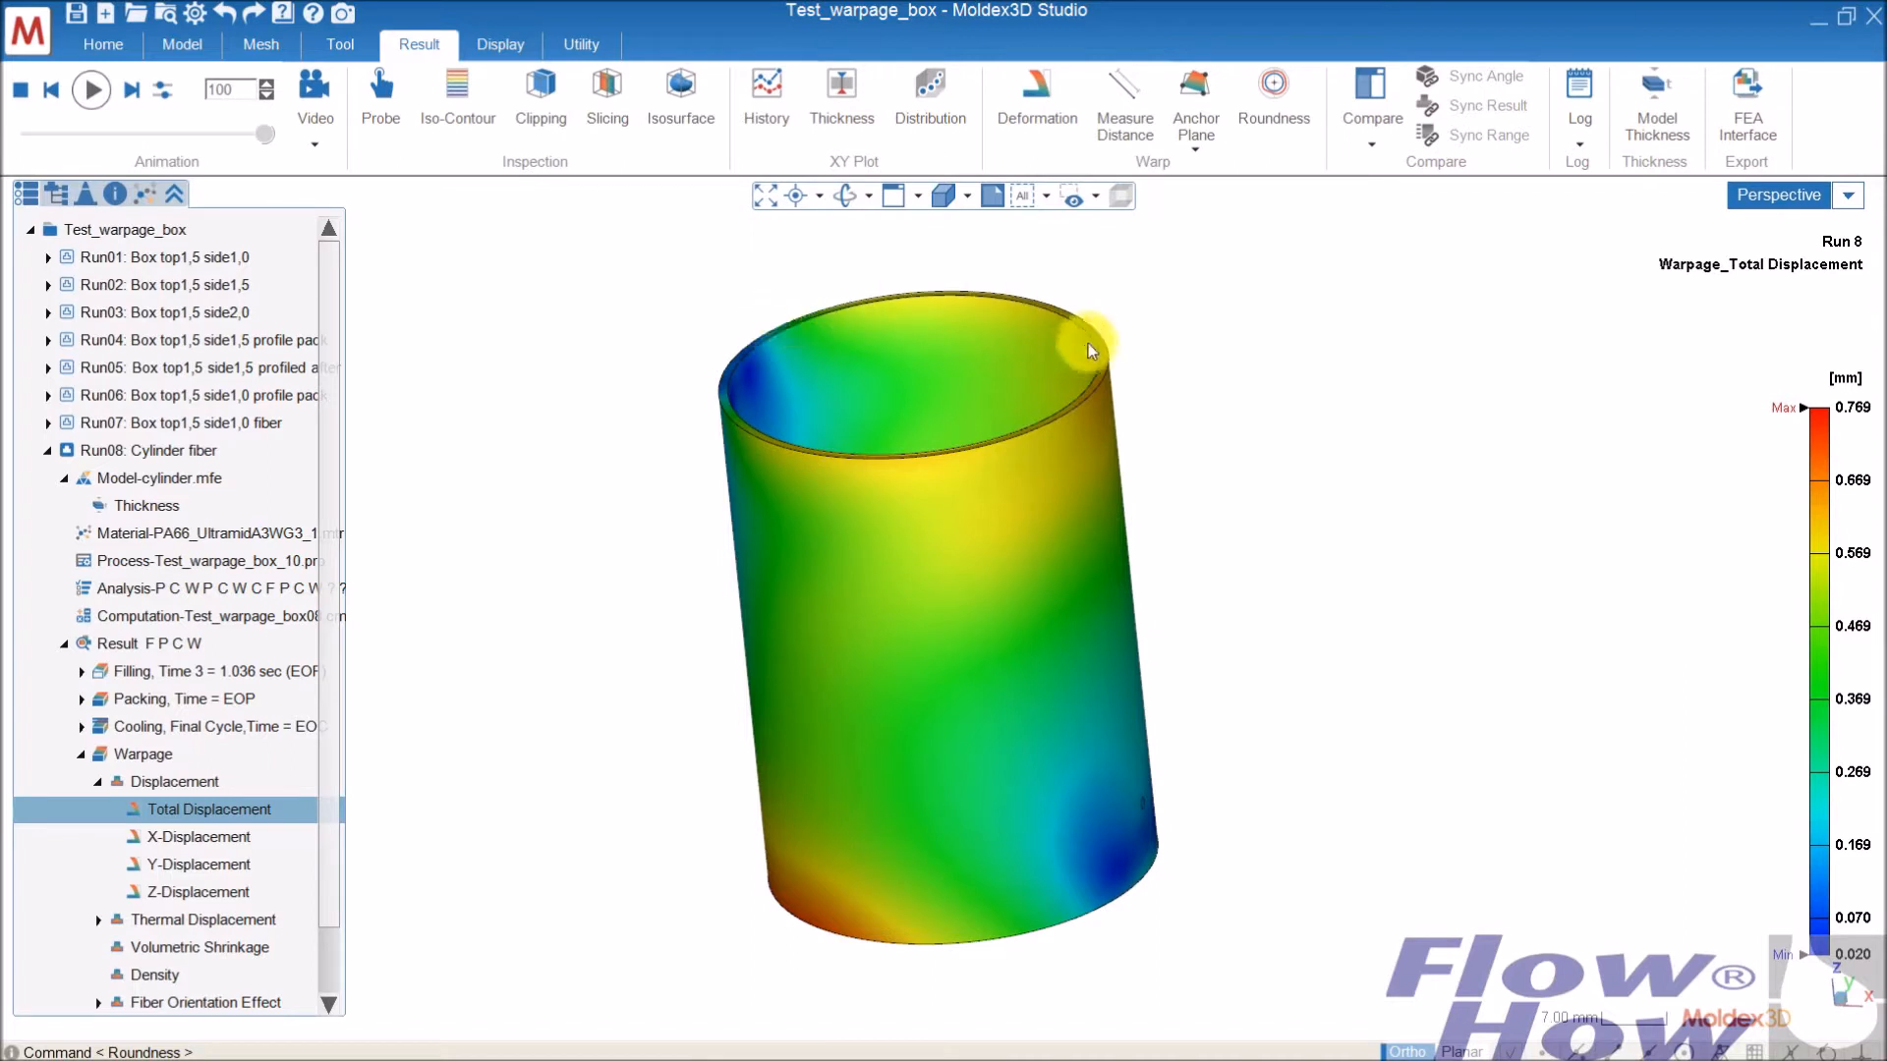
right_drag(901, 286, 1125, 443)
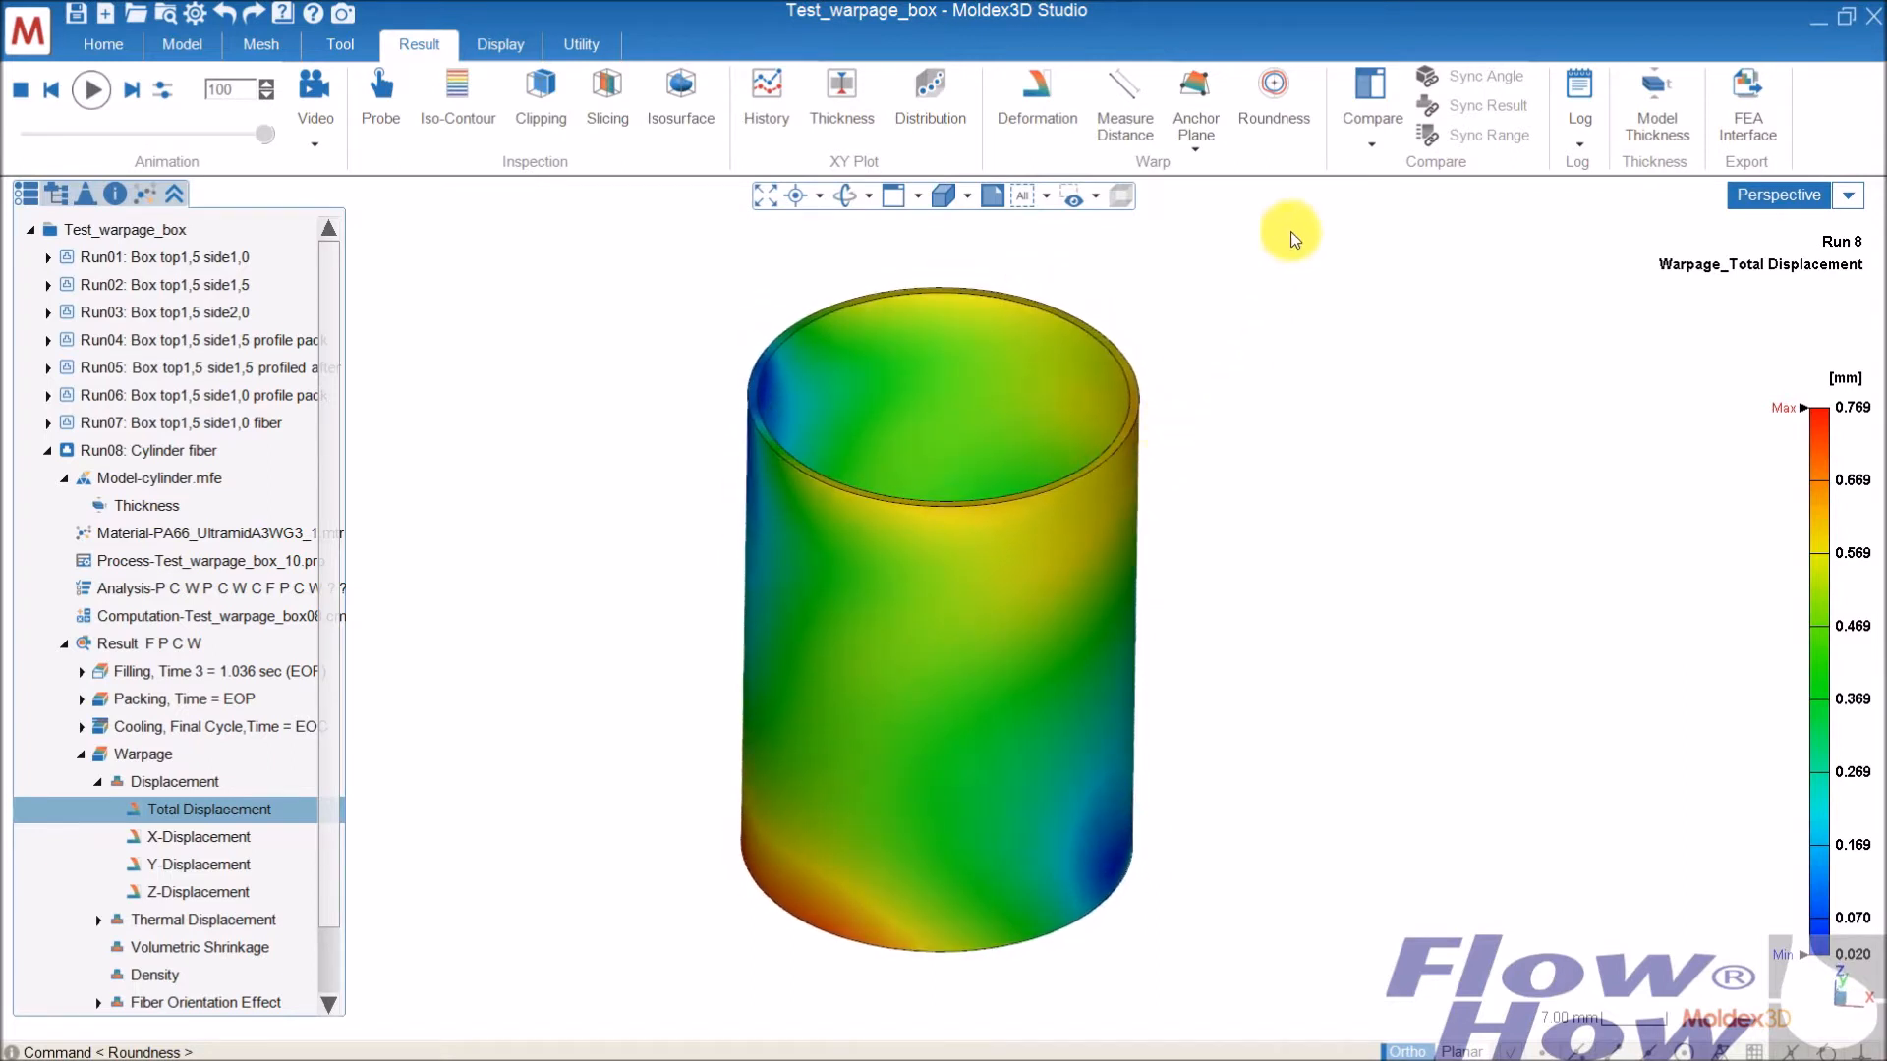
click(1278, 102)
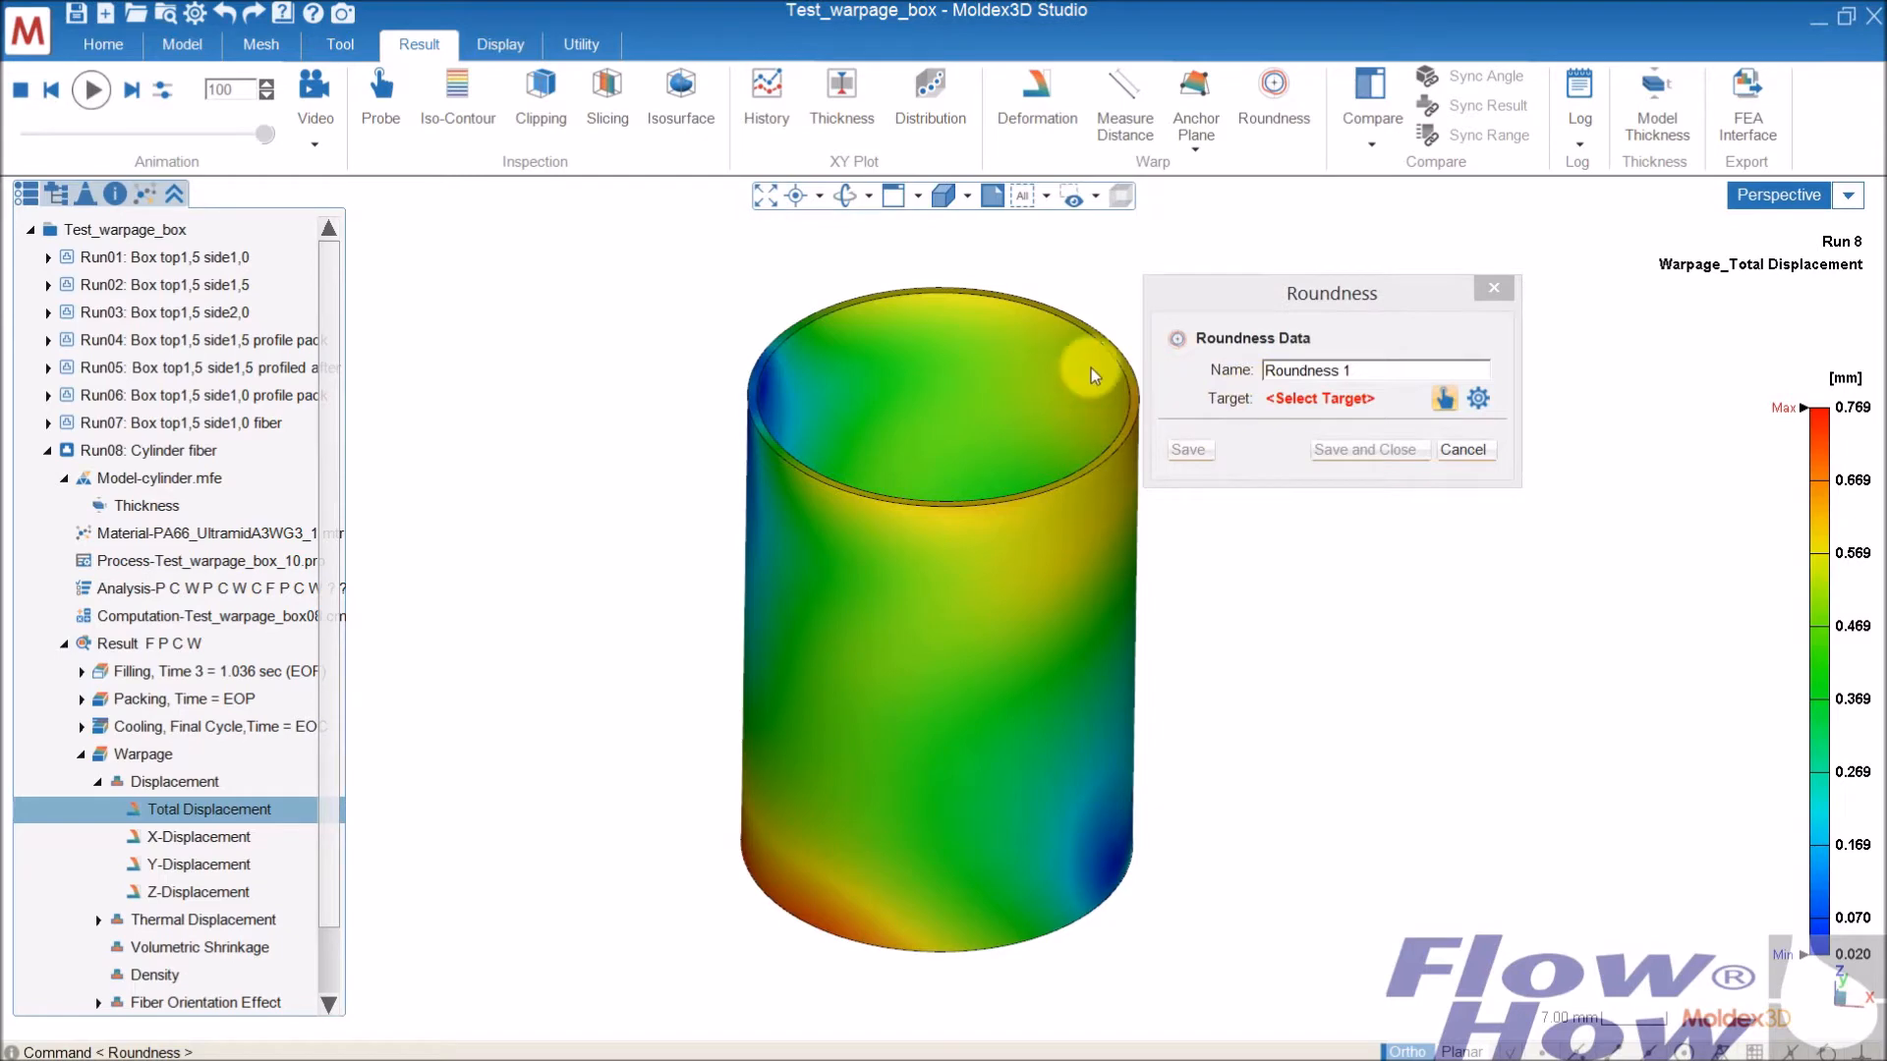
scroll(1059, 340, up, 3)
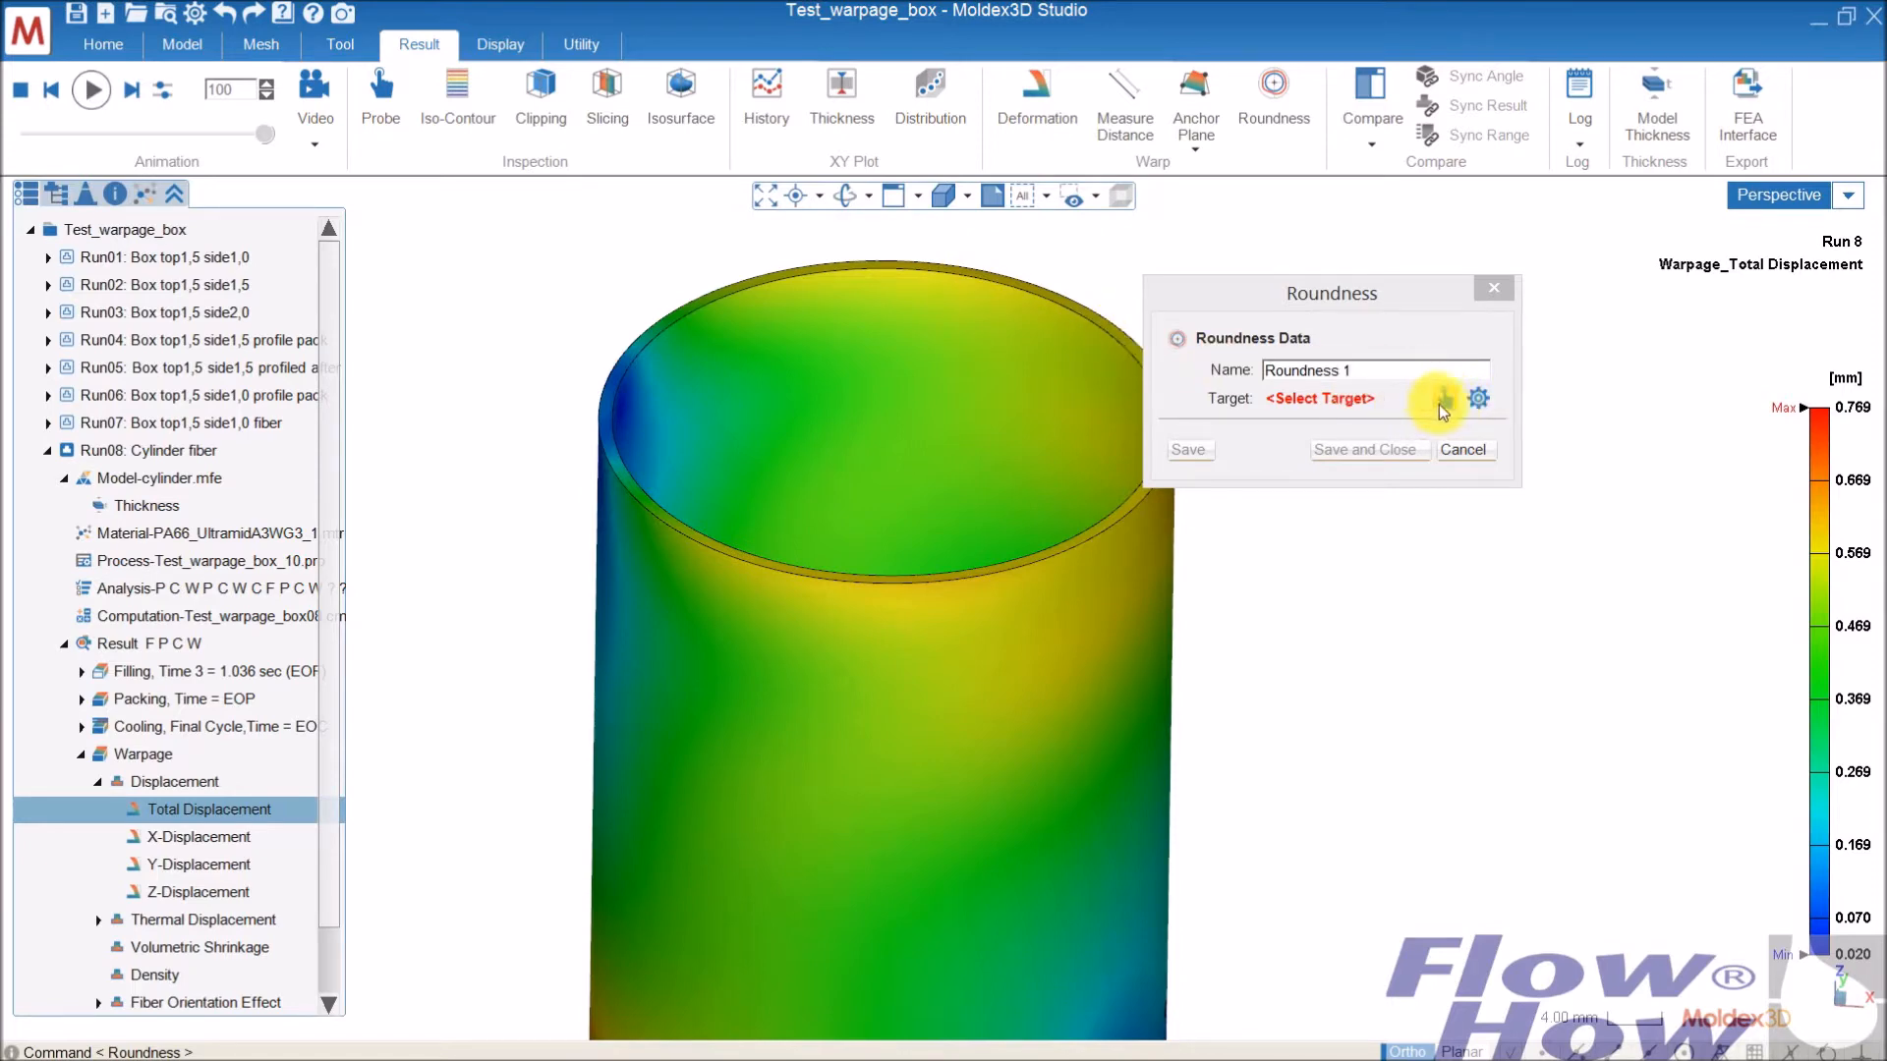
click(1478, 398)
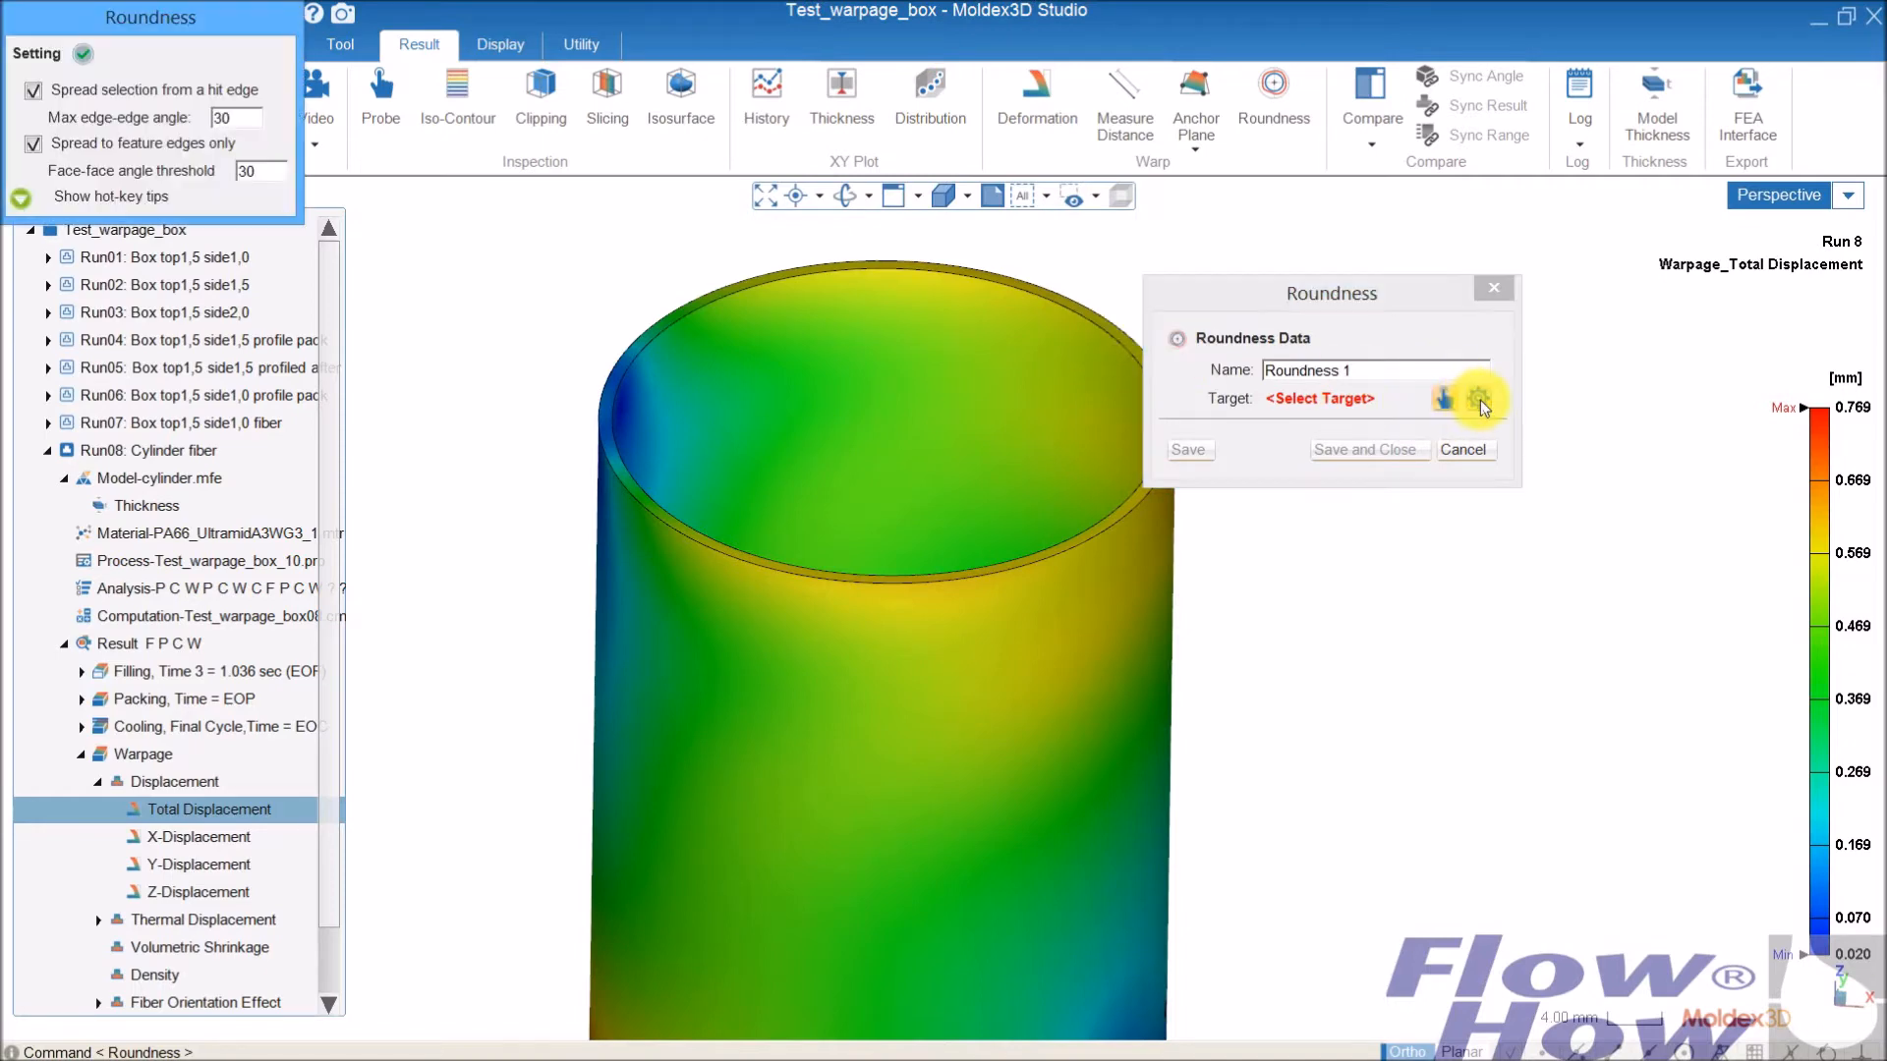
drag(143, 20, 655, 218)
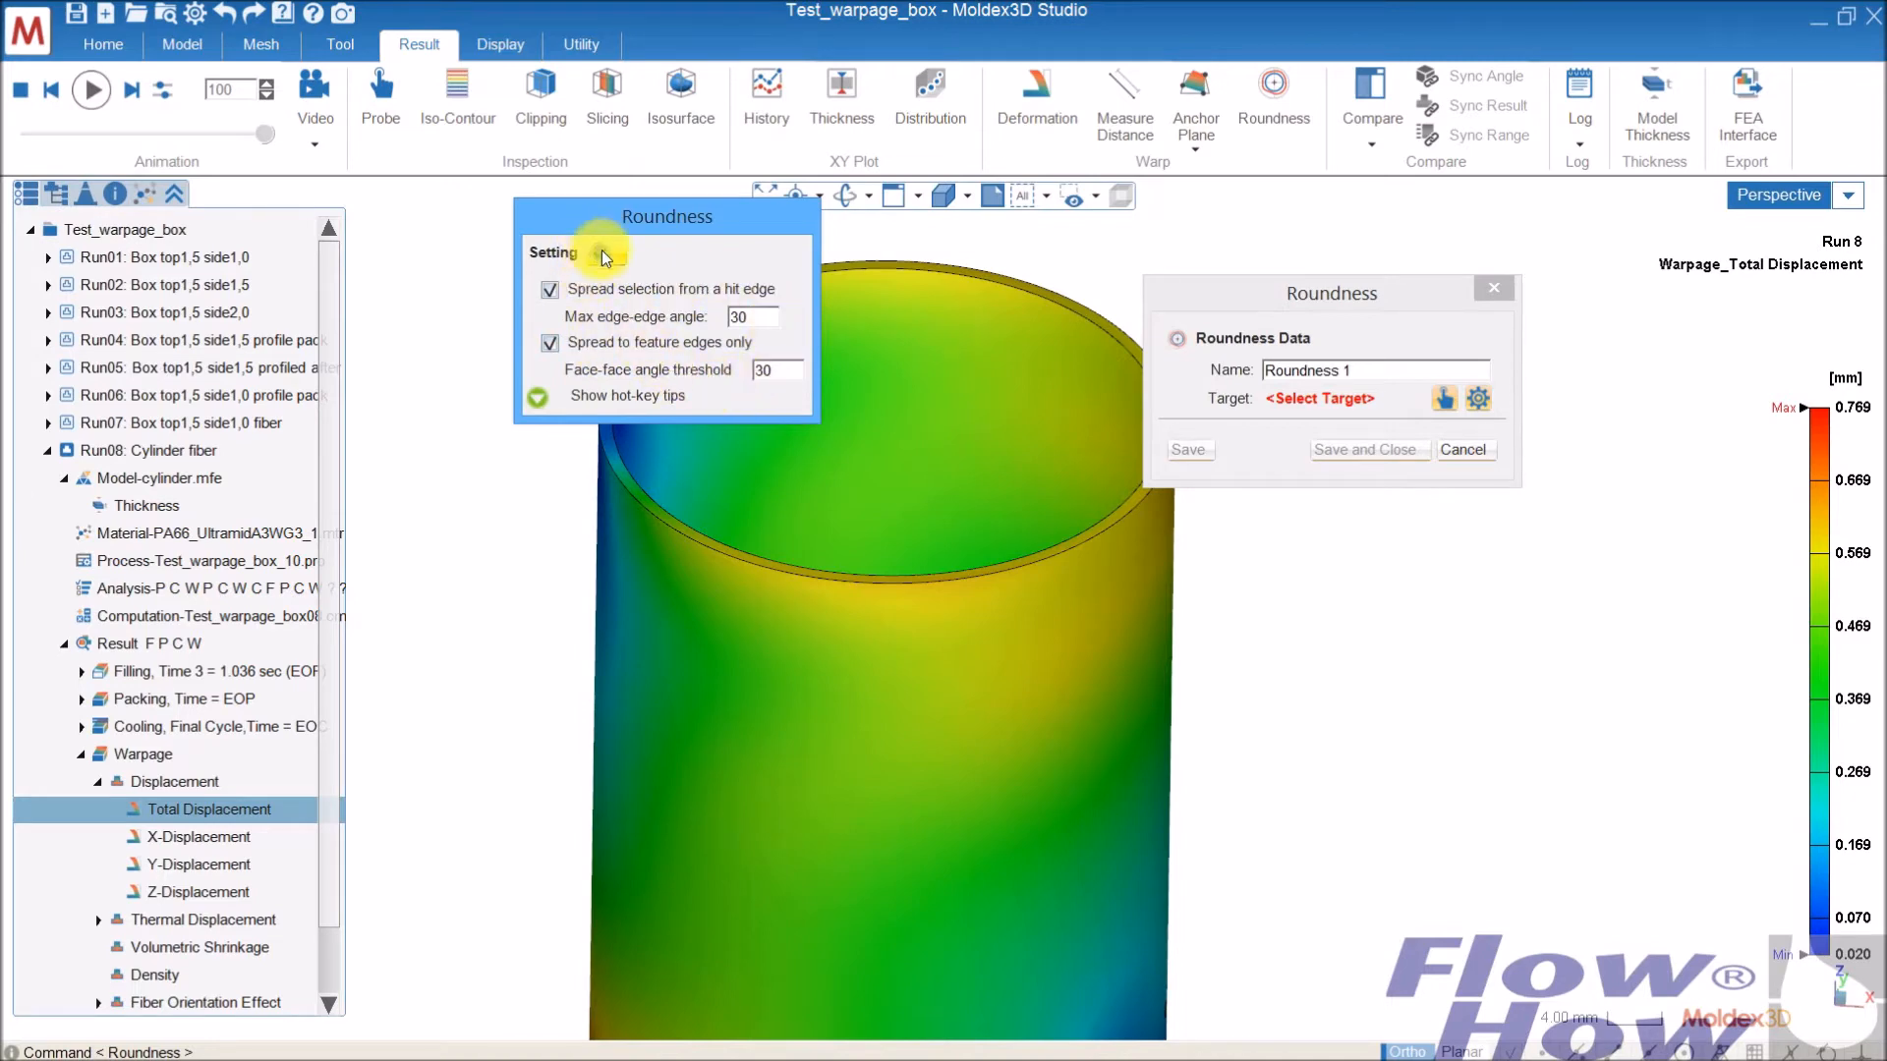
click(745, 317)
click(599, 255)
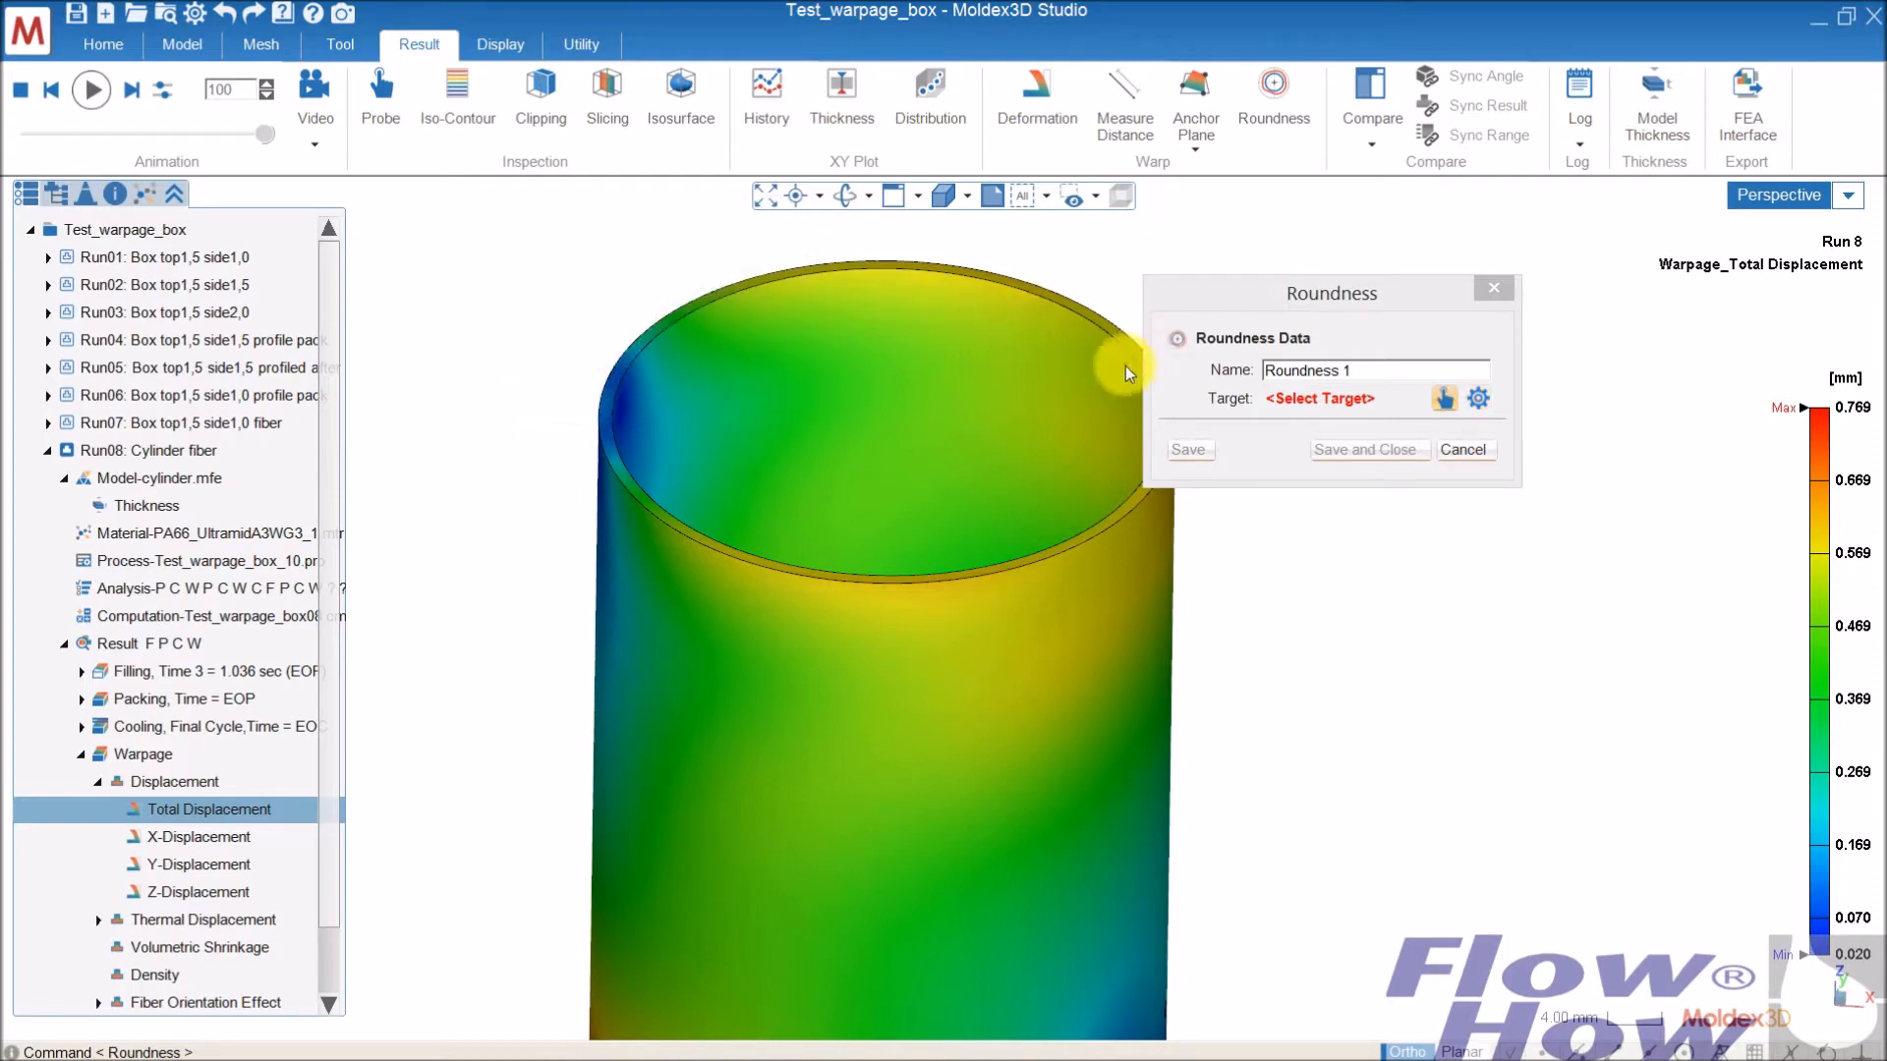
Select the full inner edge of the cylinder's top rim as the roundness target
scroll(972, 278, up, 5)
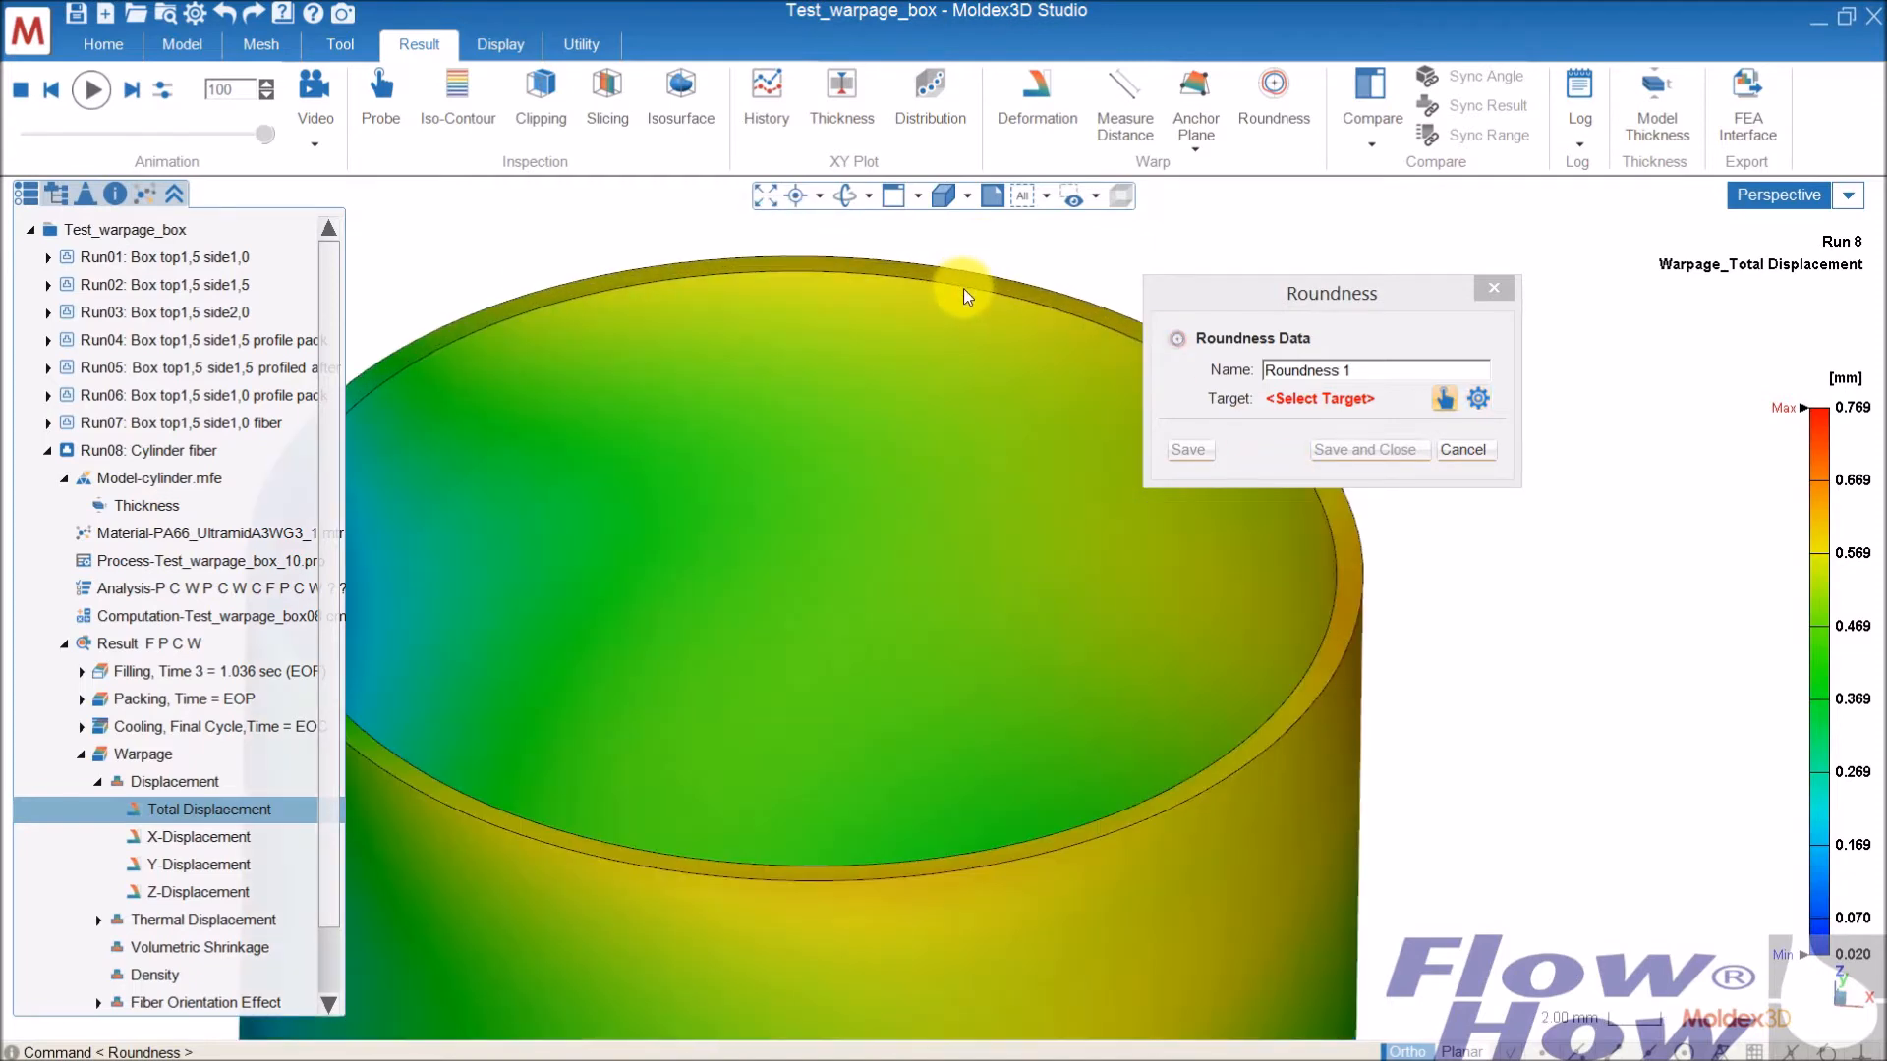
click(962, 287)
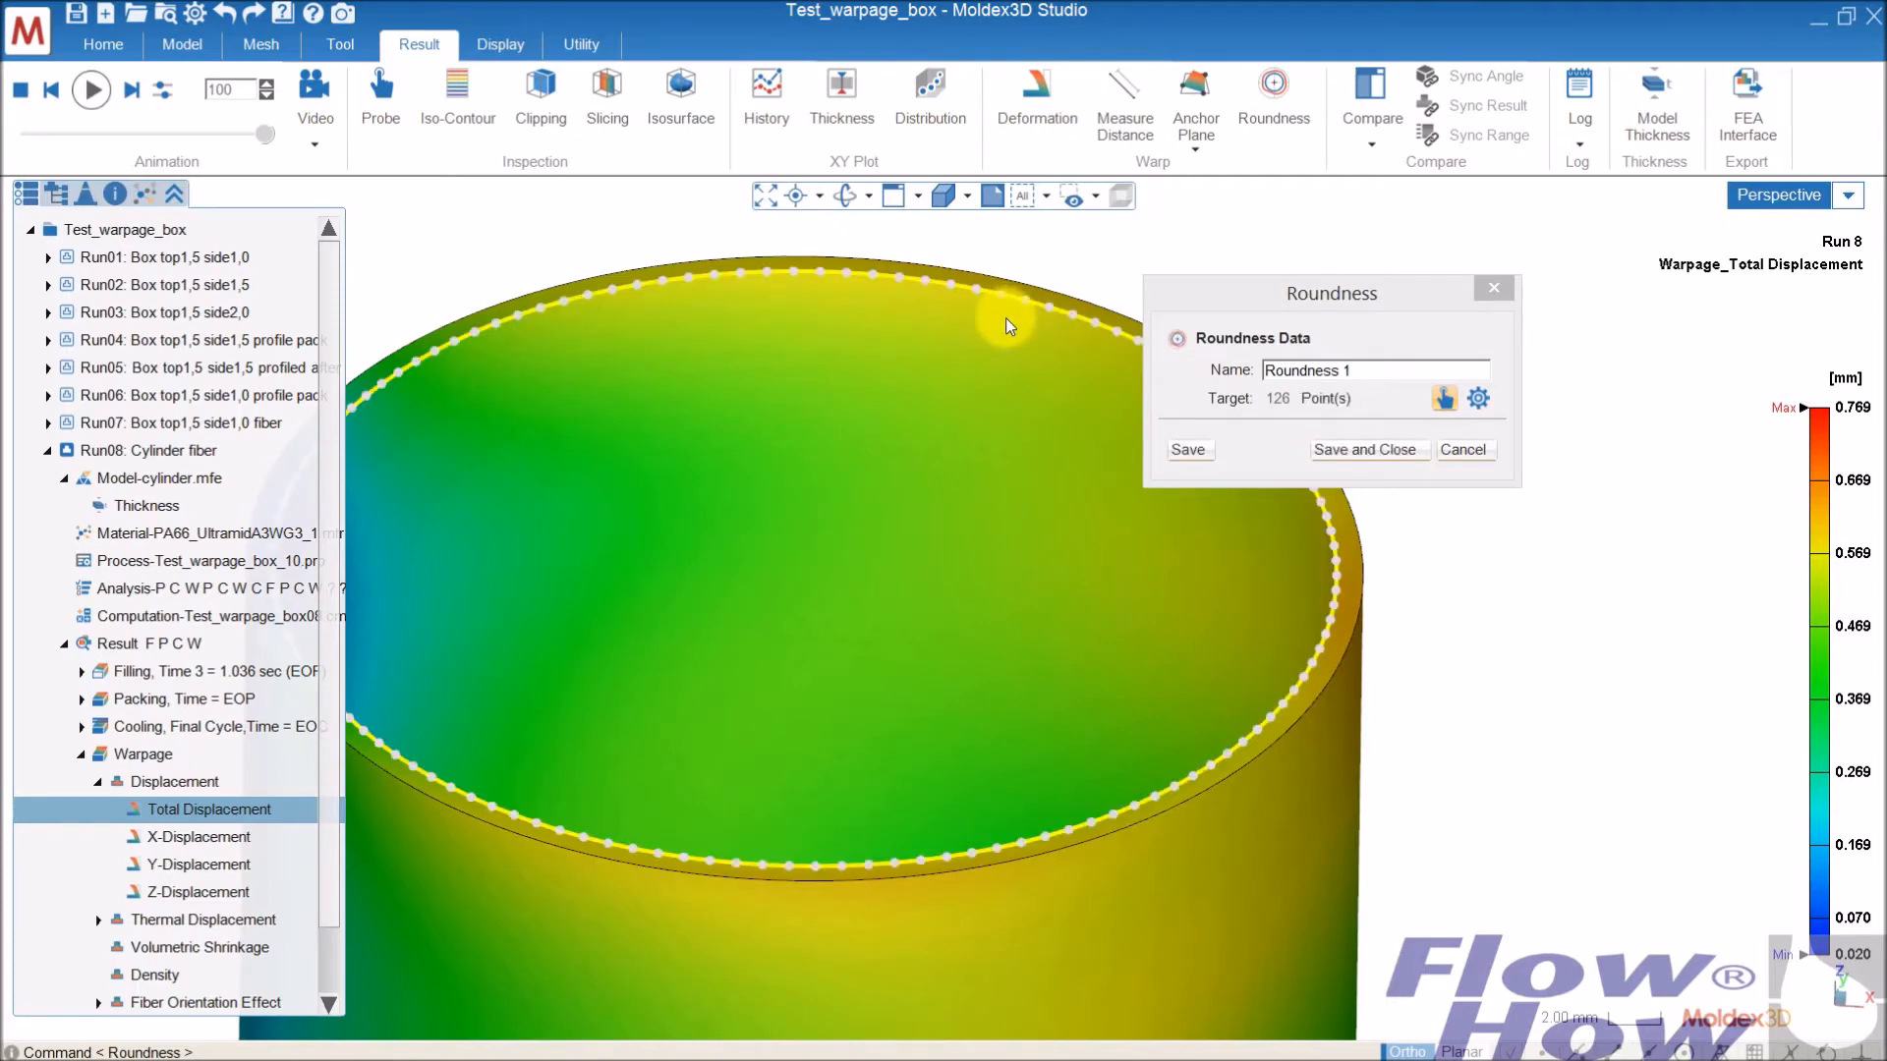
scroll(1005, 320, down, 5)
scroll(1005, 320, down, 4)
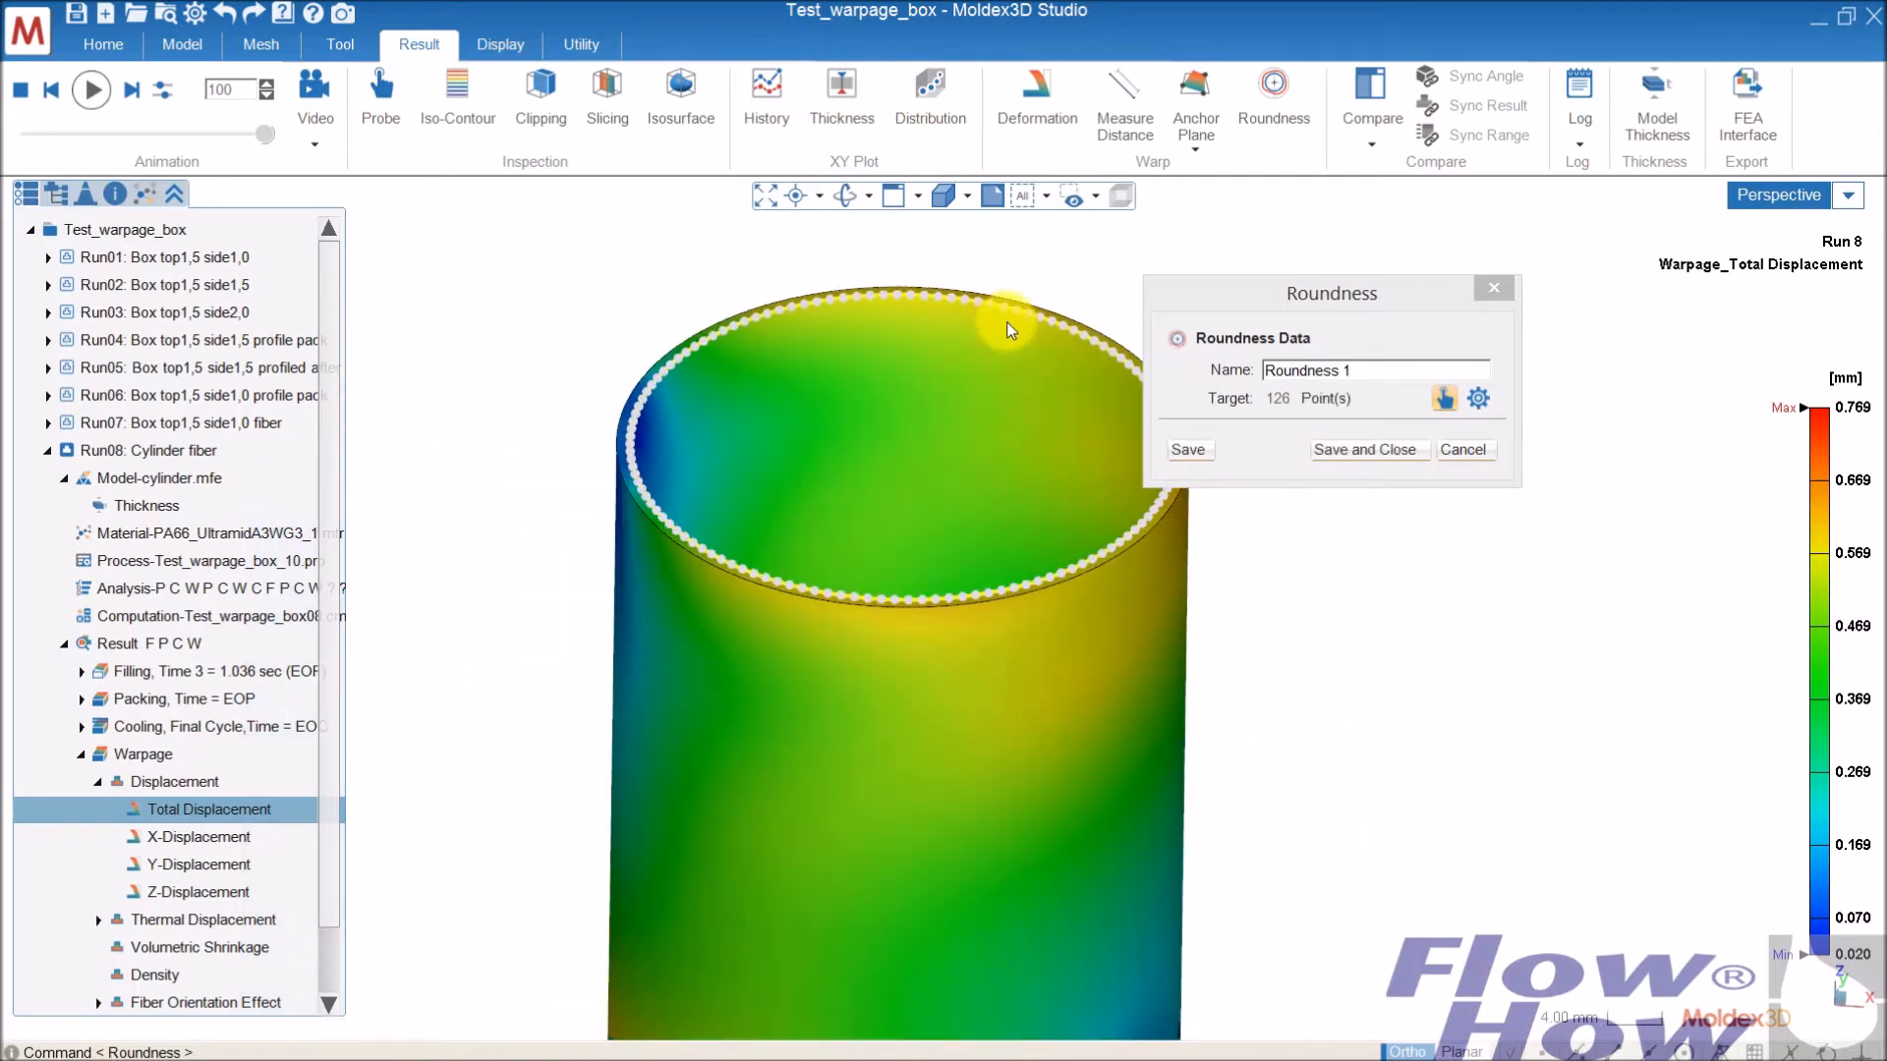
middle_drag(877, 298, 881, 289)
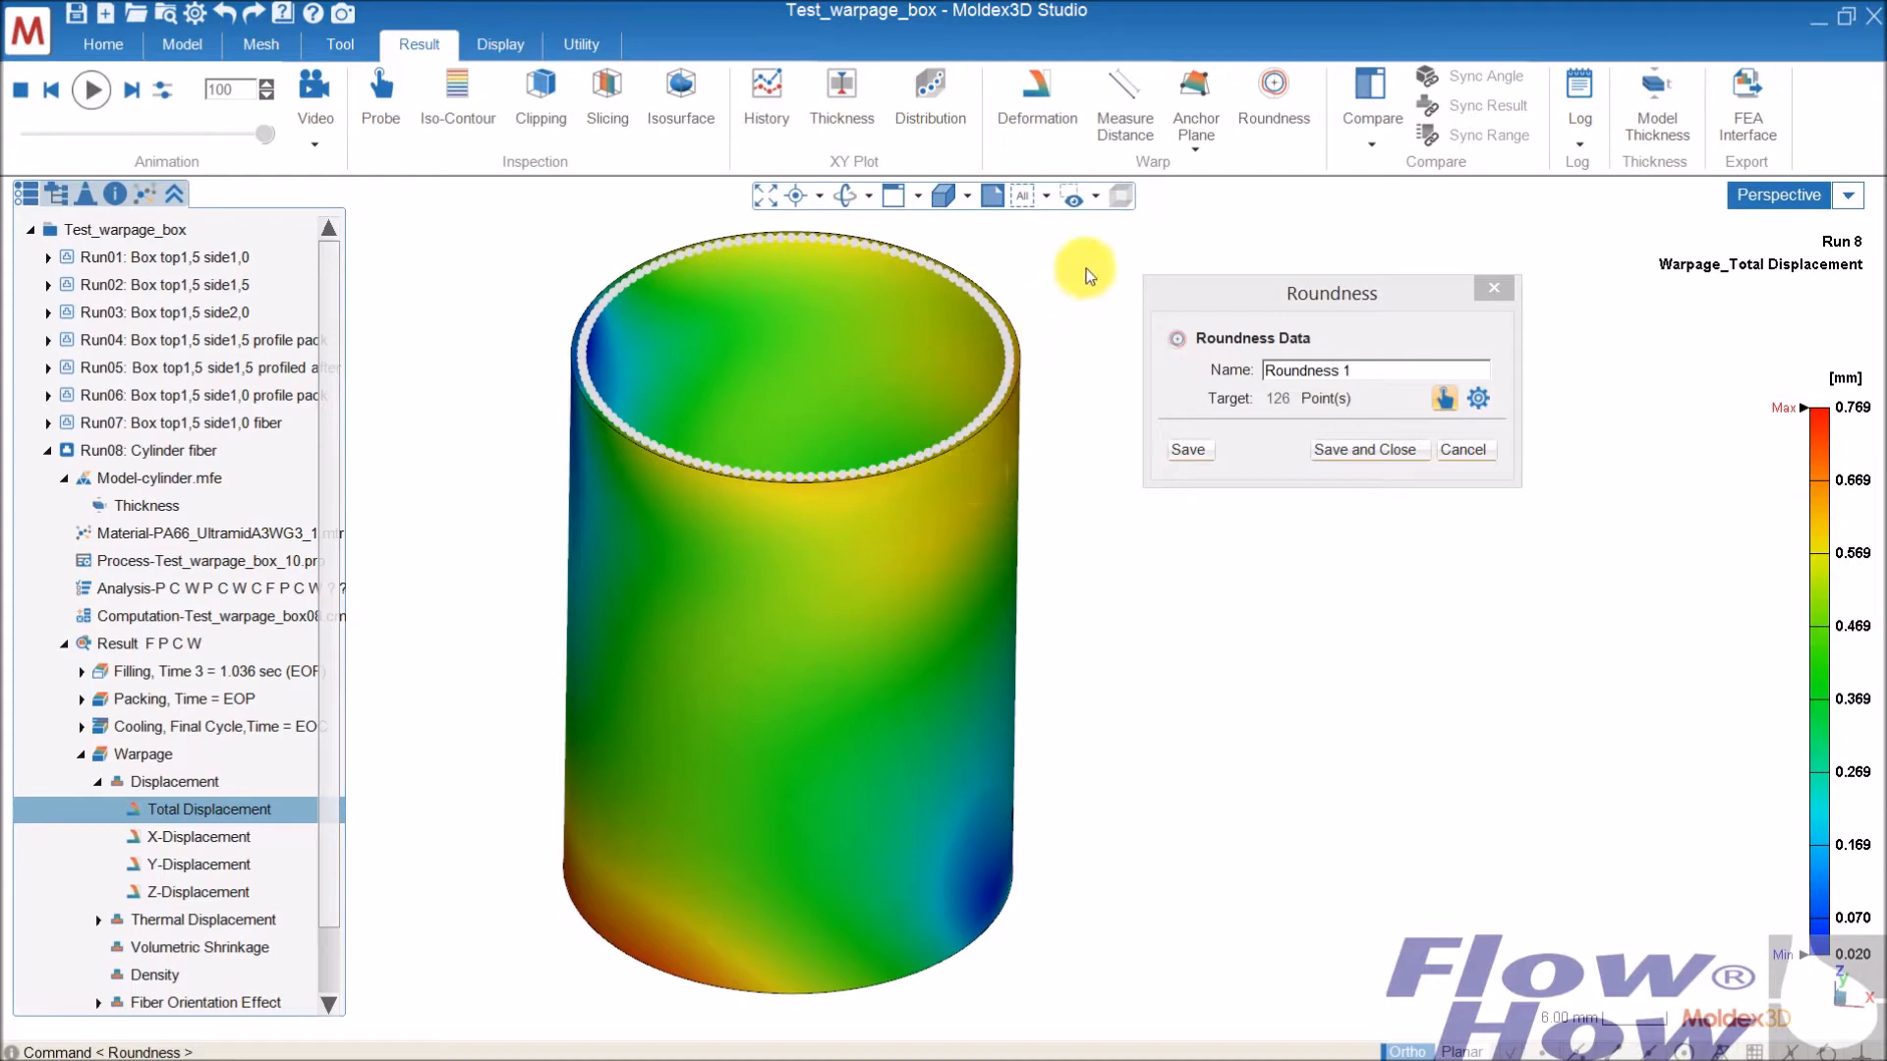
Remove a section of the inner rim's points from the roundness target with a selection window
drag(1086, 270, 967, 457)
middle_drag(980, 333, 997, 432)
scroll(997, 363, up, 3)
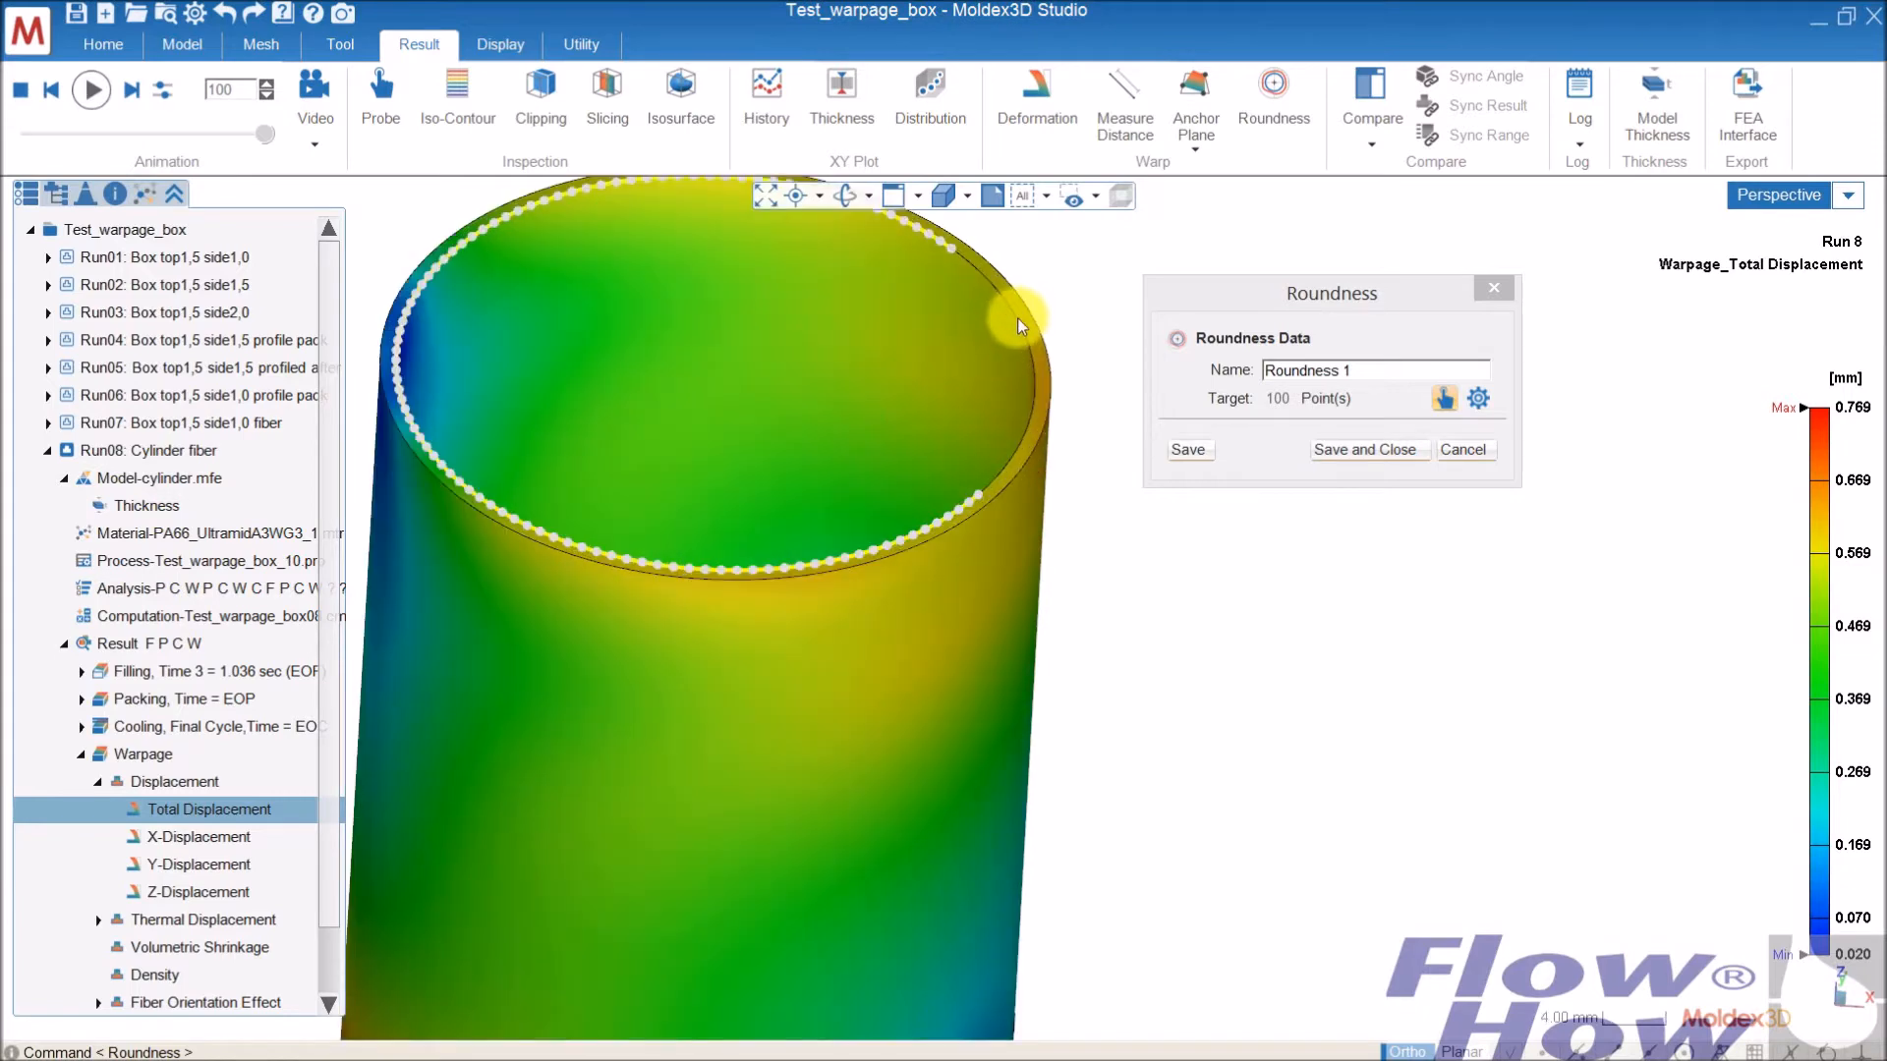
Reselect the full inner rim edge from the overlapping solid mesh edges, and save and close the roundness measurement
right_click(1017, 317)
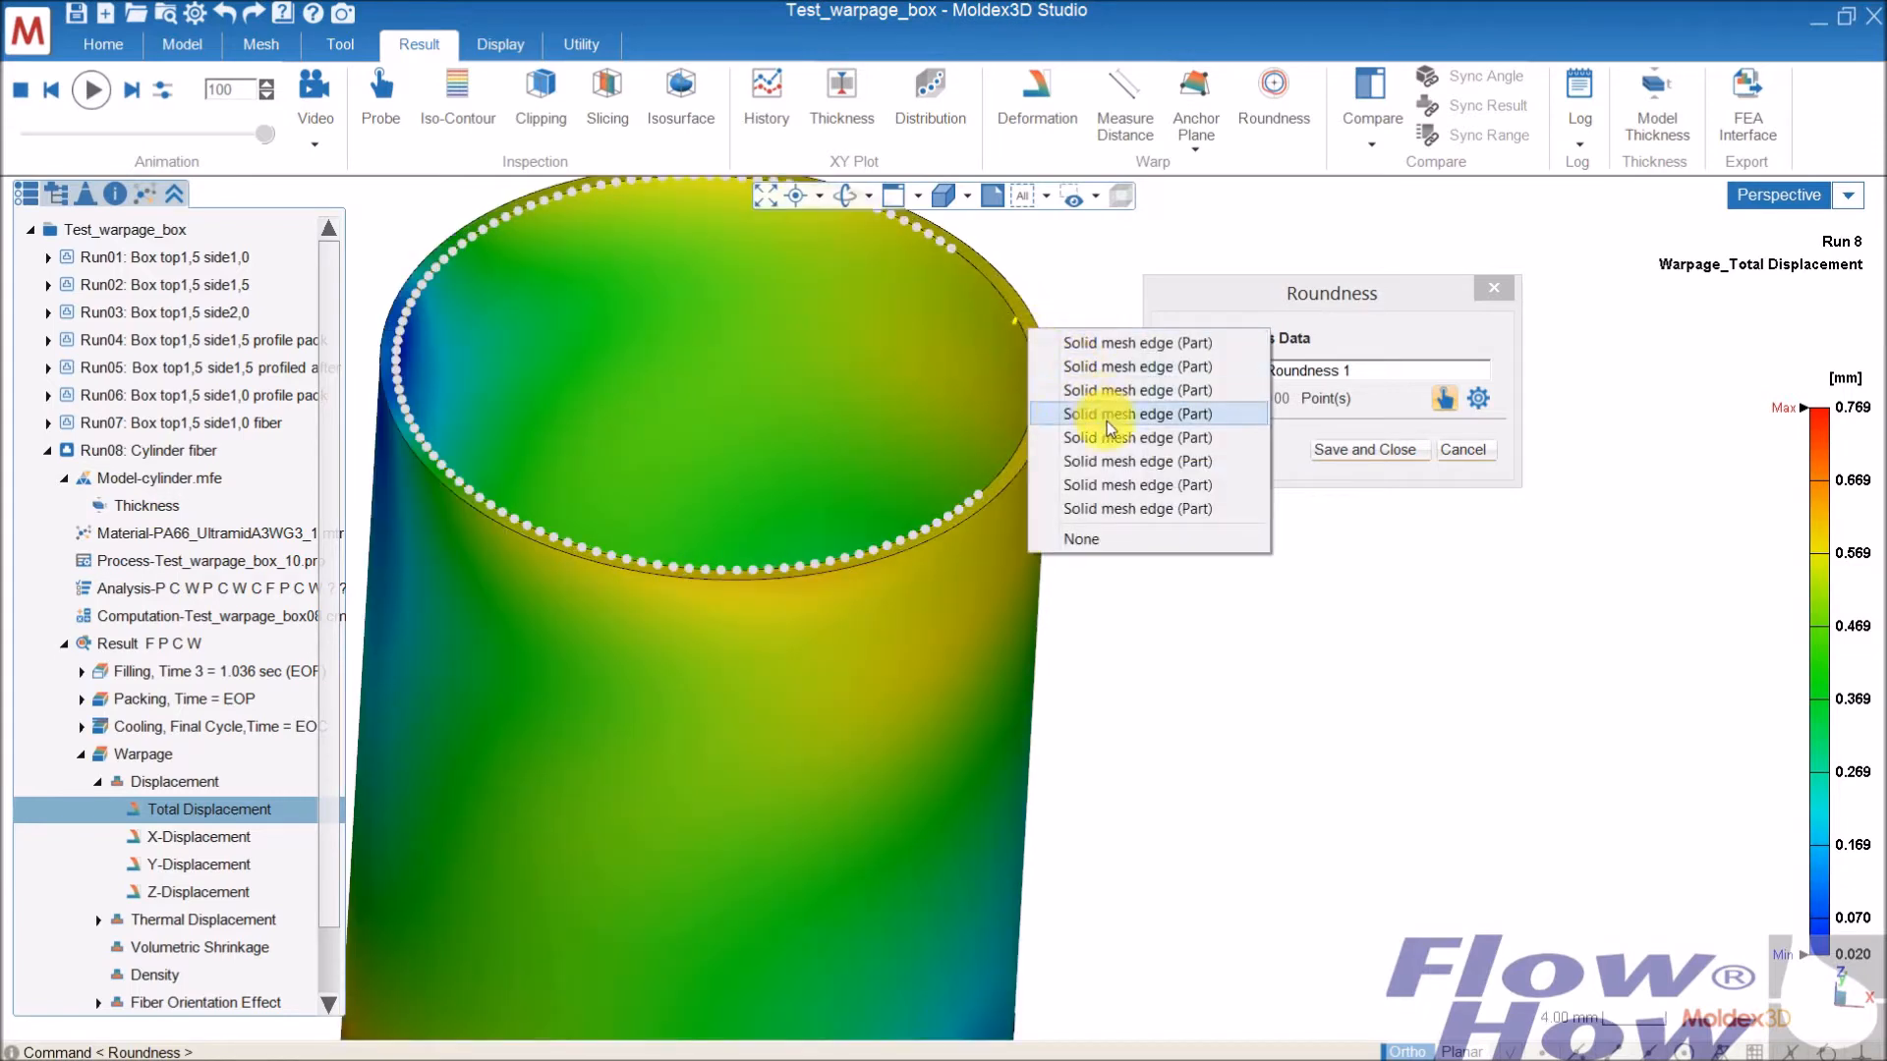
click(1115, 445)
scroll(1085, 445, down, 4)
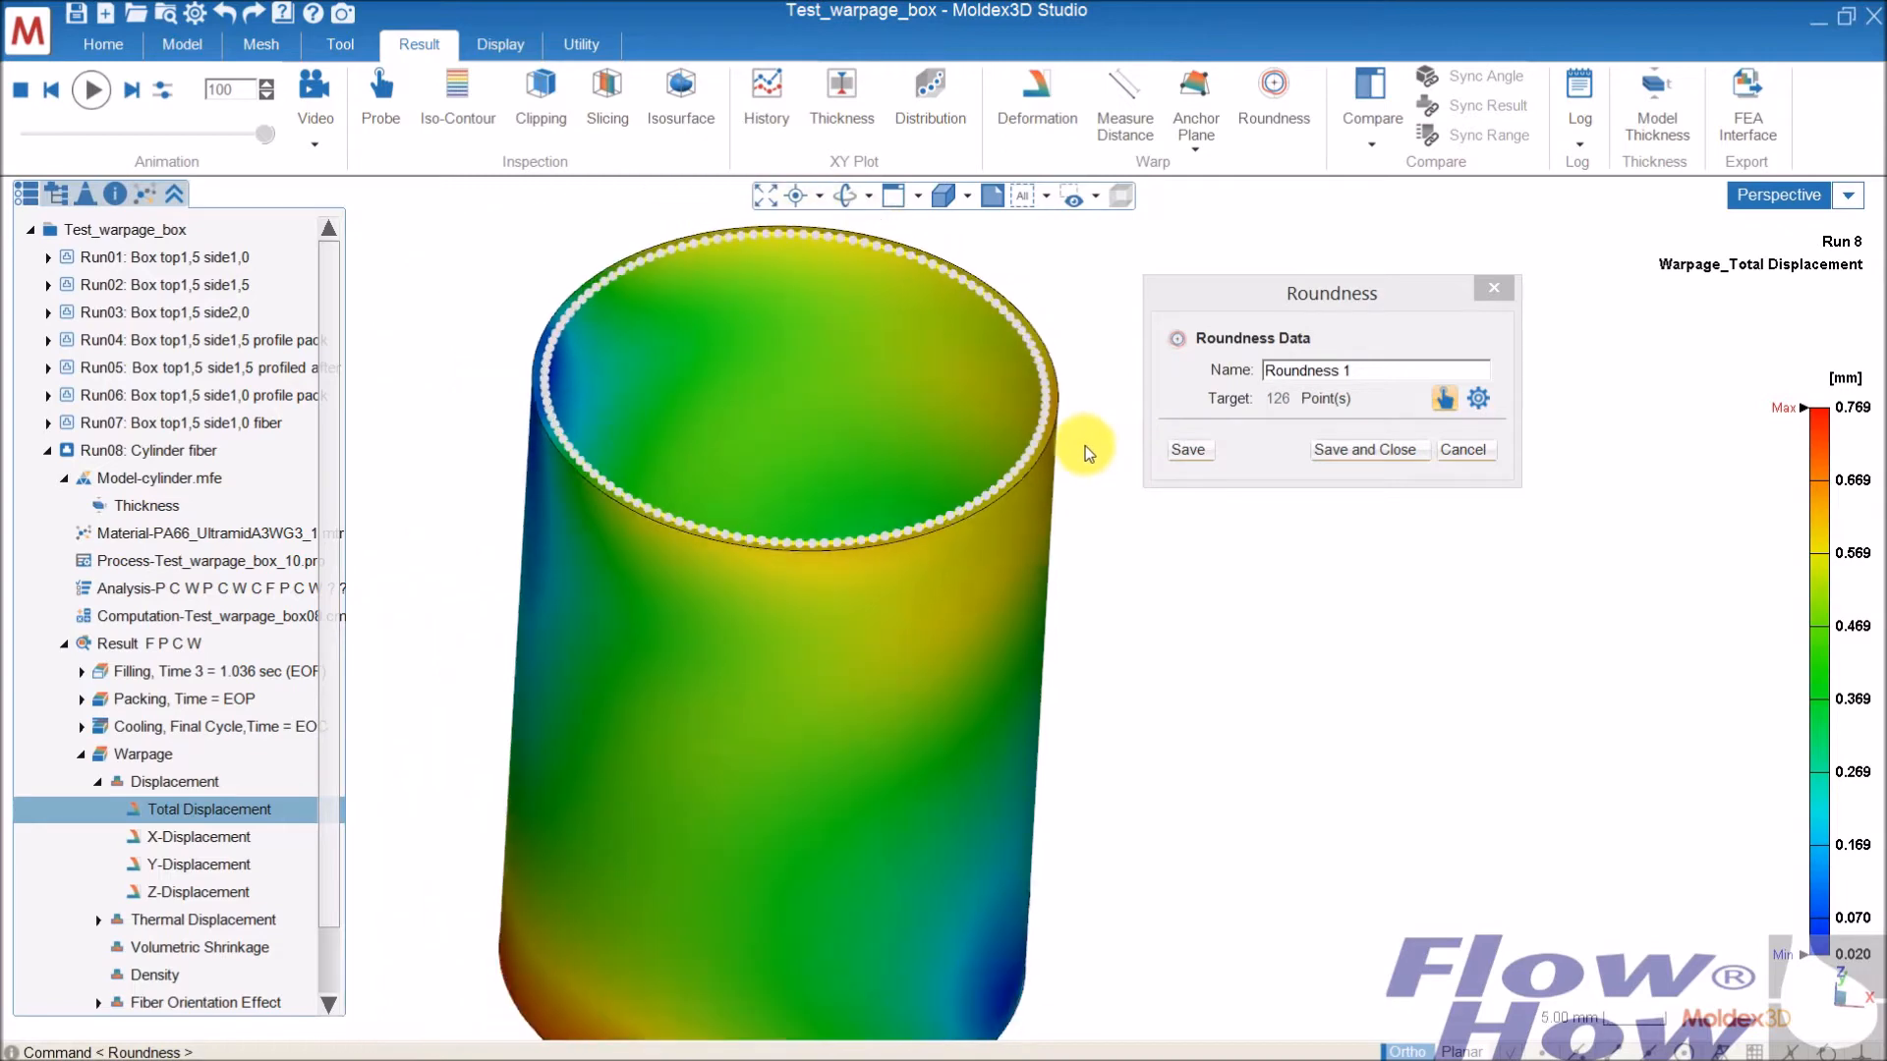
middle_drag(1075, 462, 1052, 412)
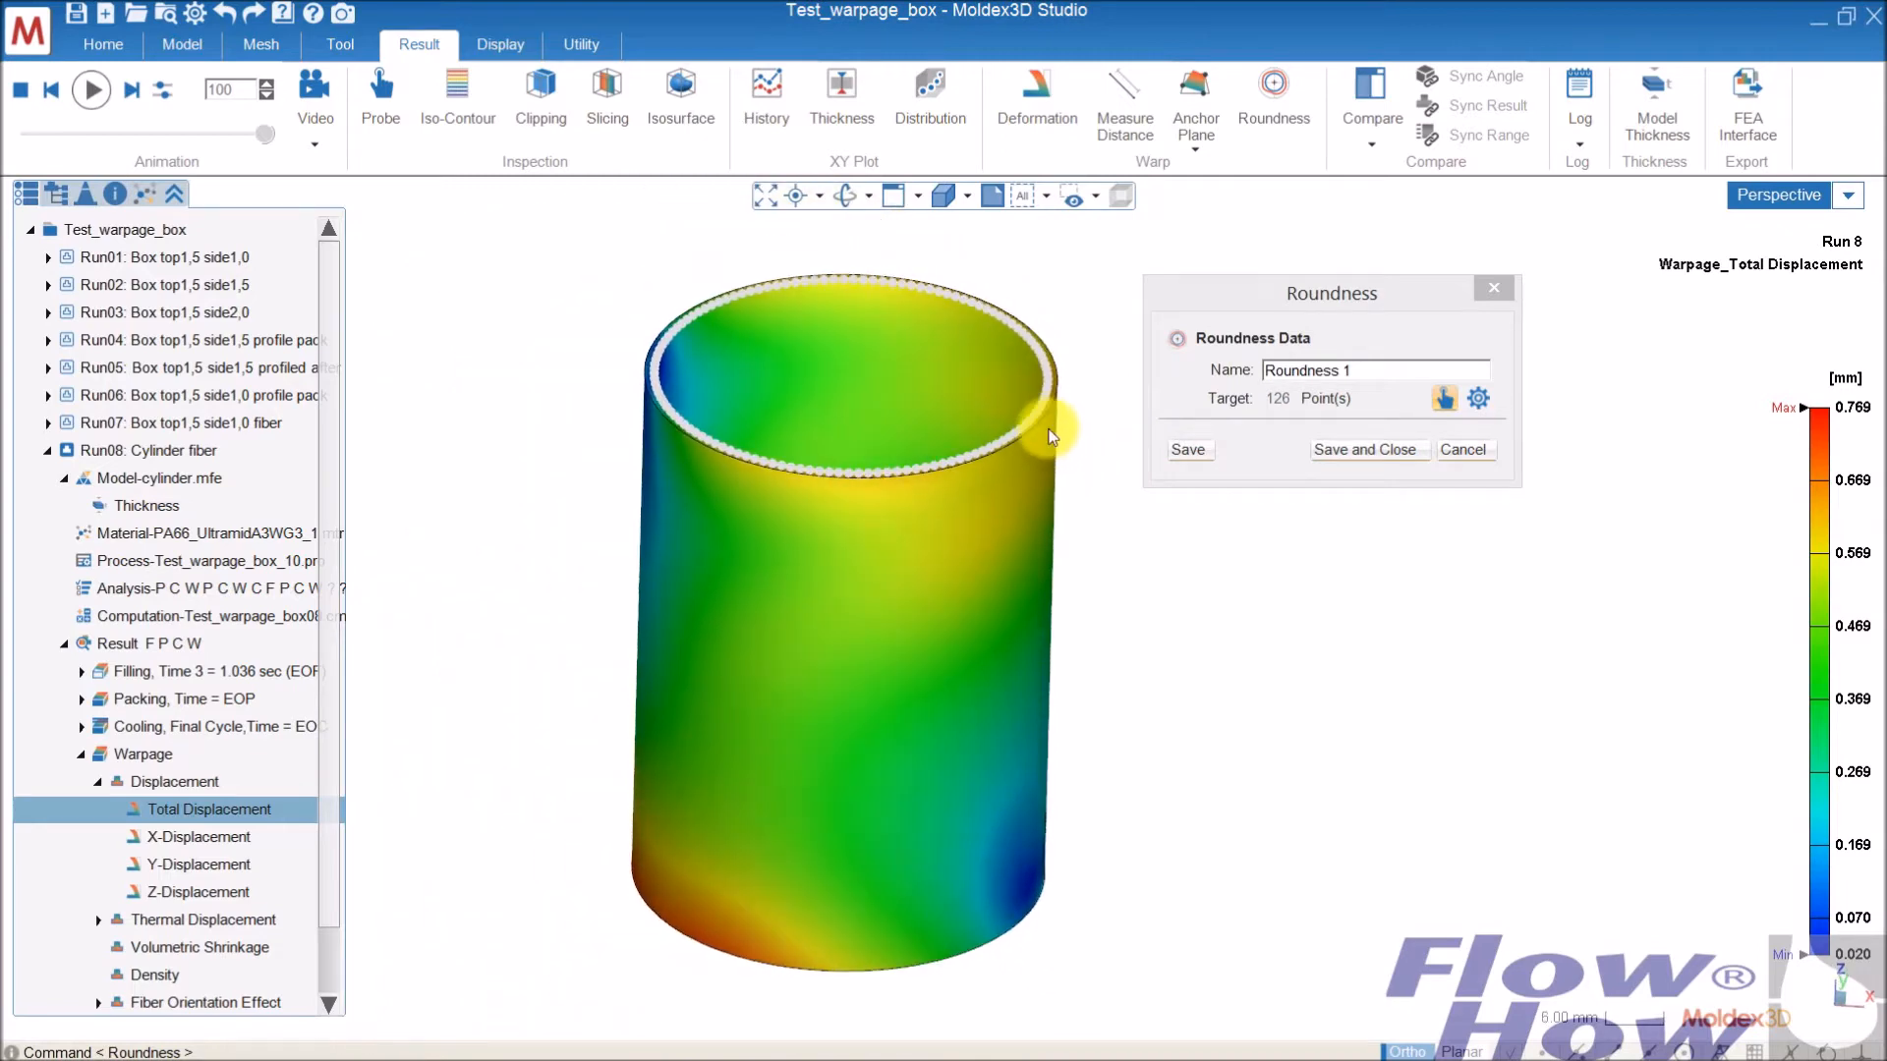
click(1371, 449)
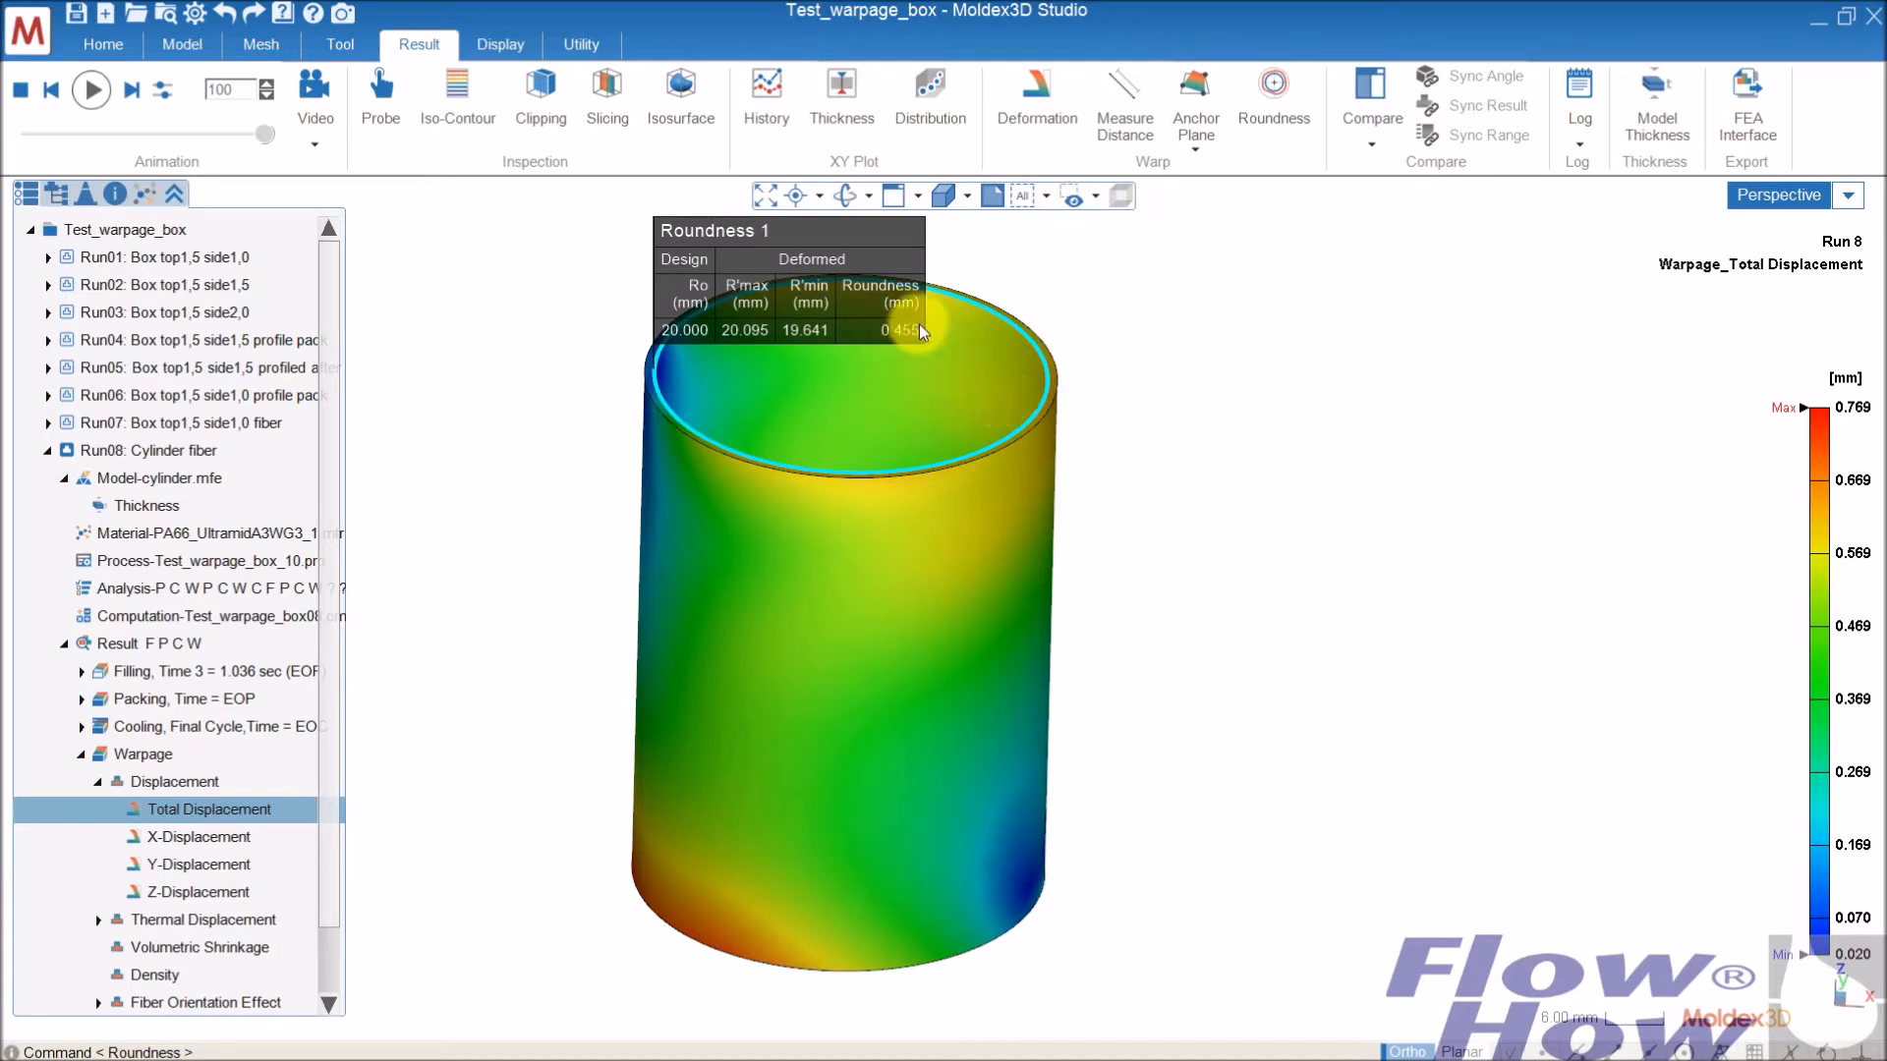
middle_drag(935, 366, 867, 433)
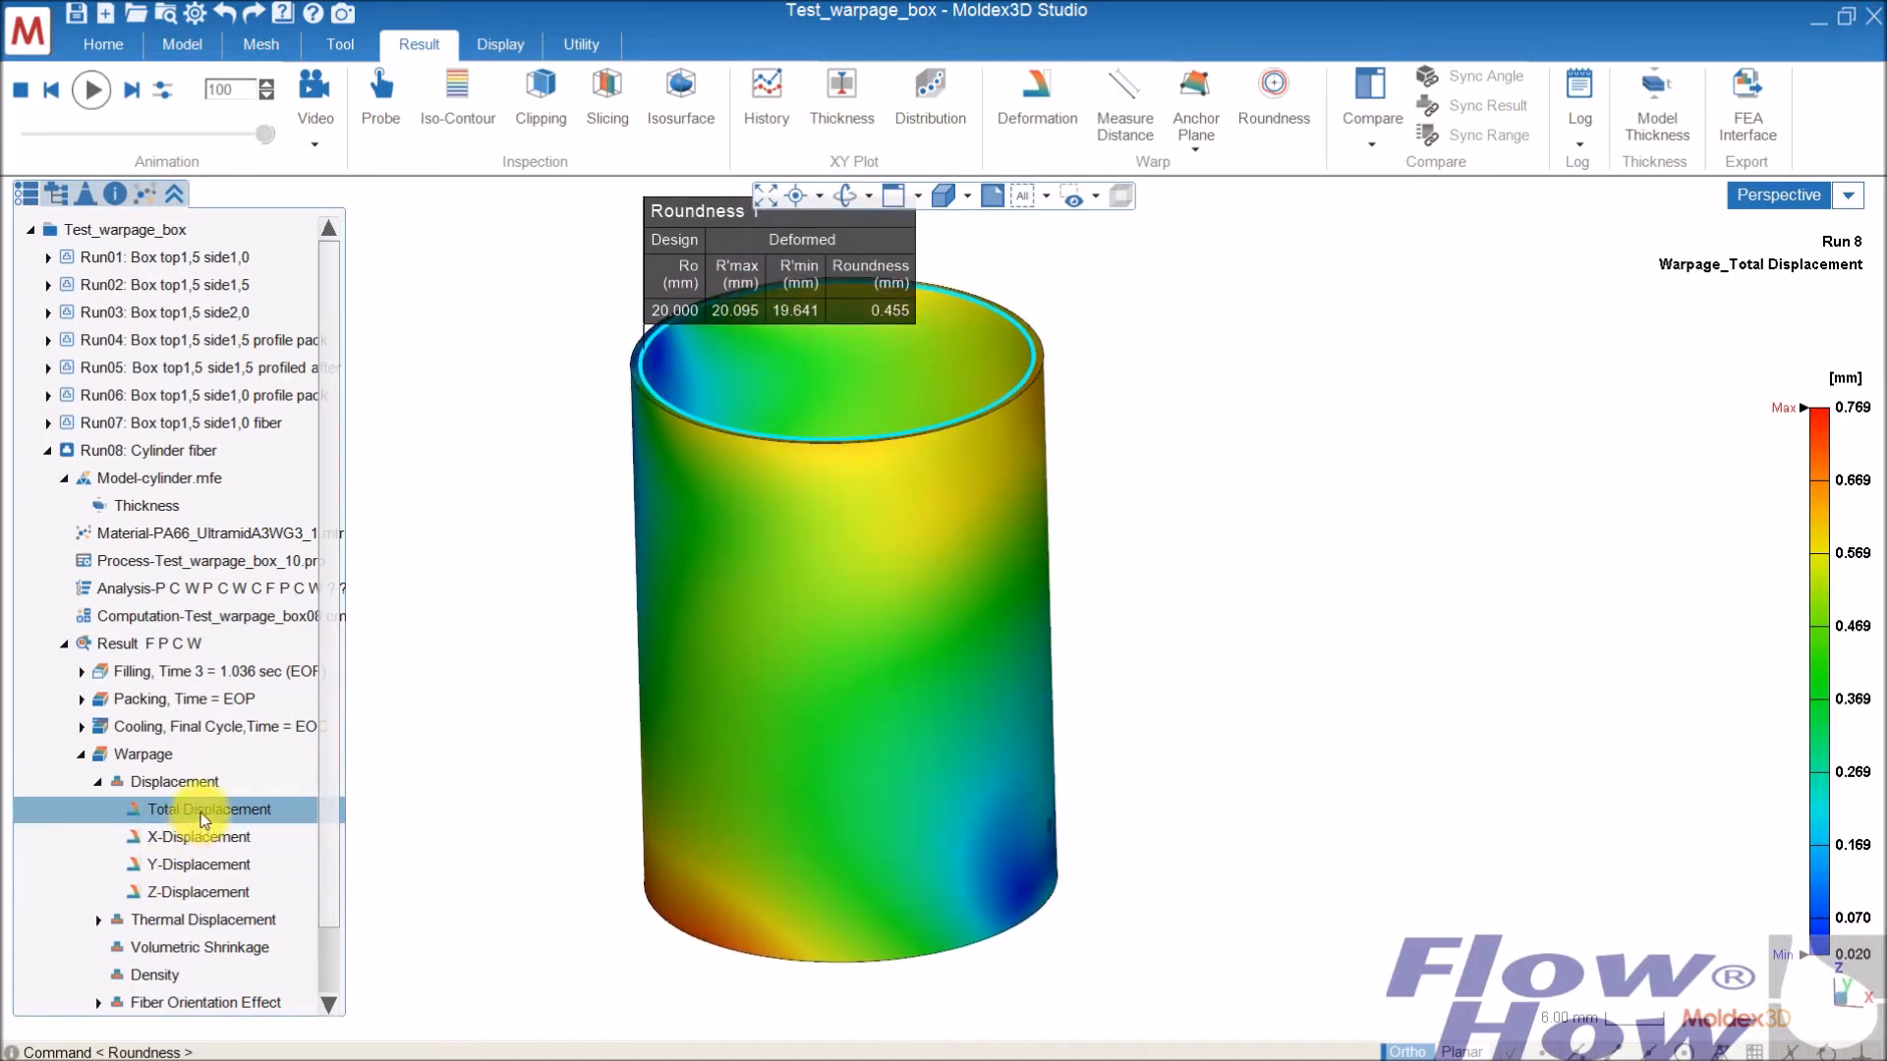
Export the visible Roundness 1 measurement to Excel as "Radar_Chart_Roundness 2", opening the file automatically and replacing the existing one
click(56, 190)
click(157, 640)
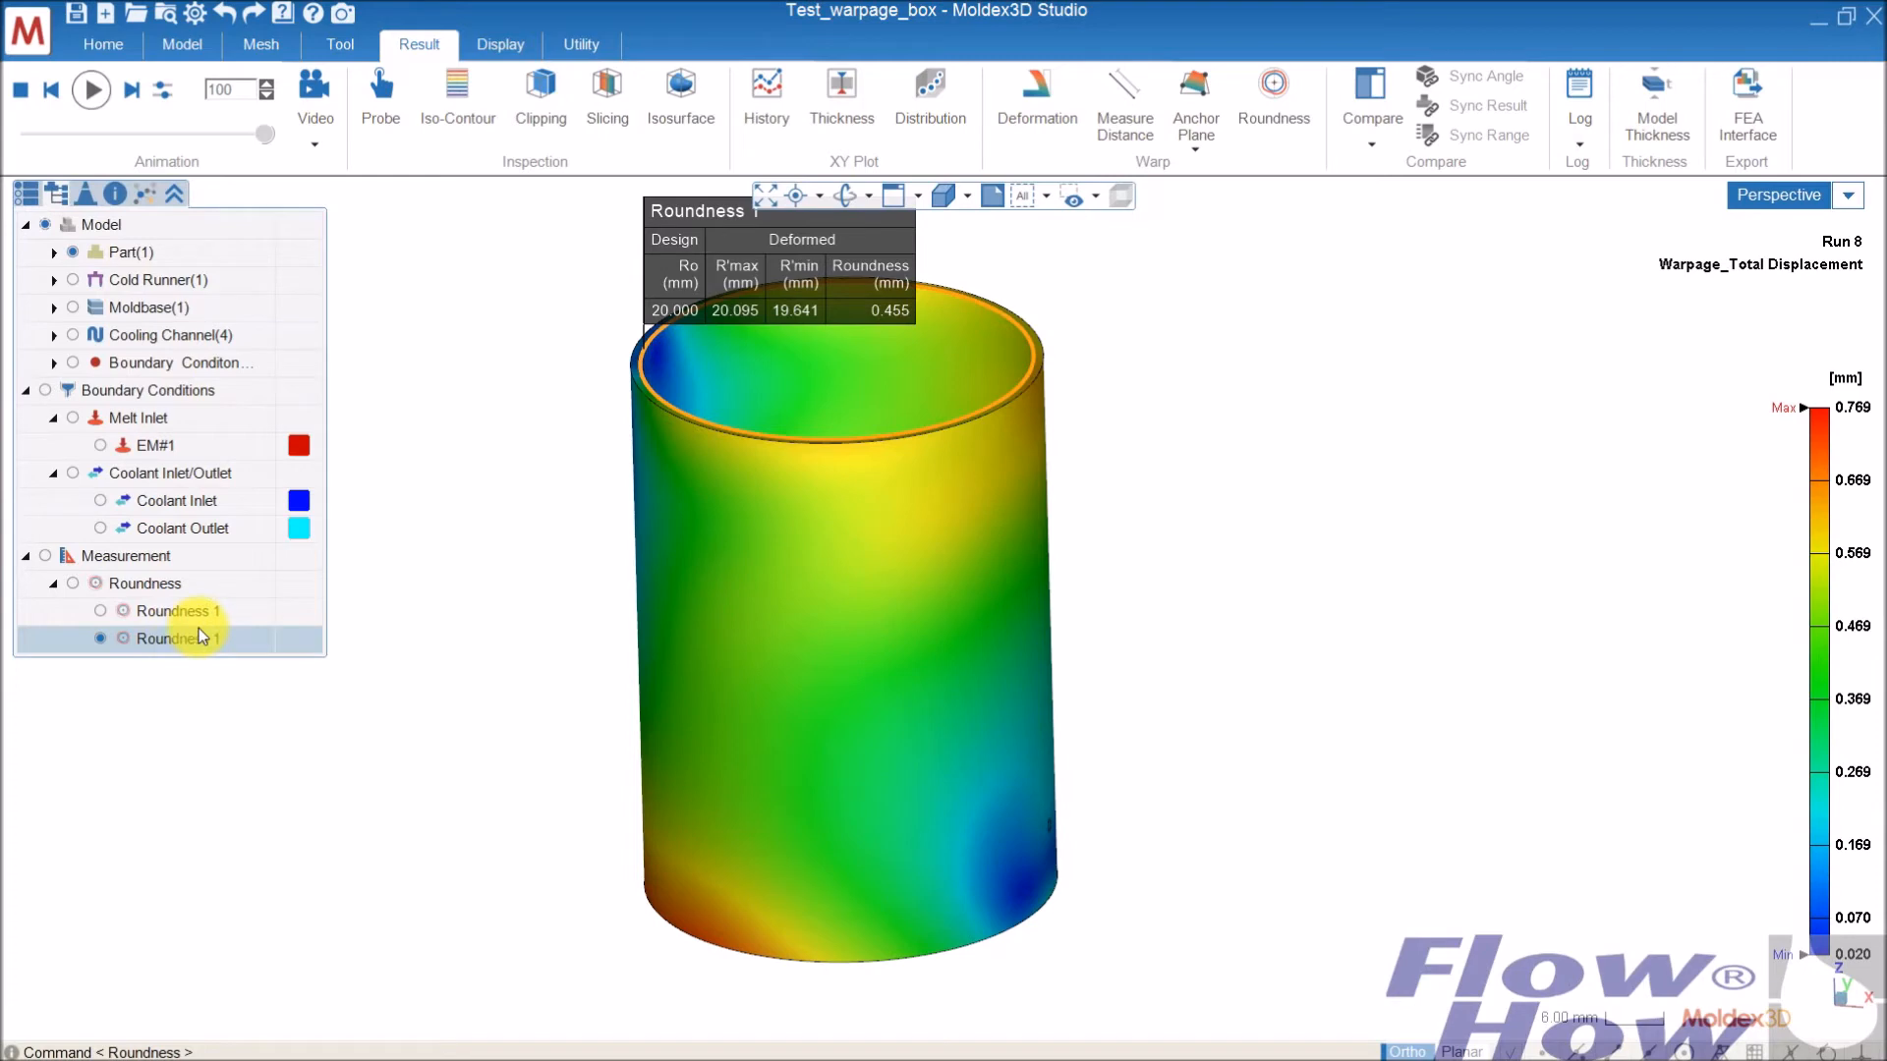
right_click(193, 638)
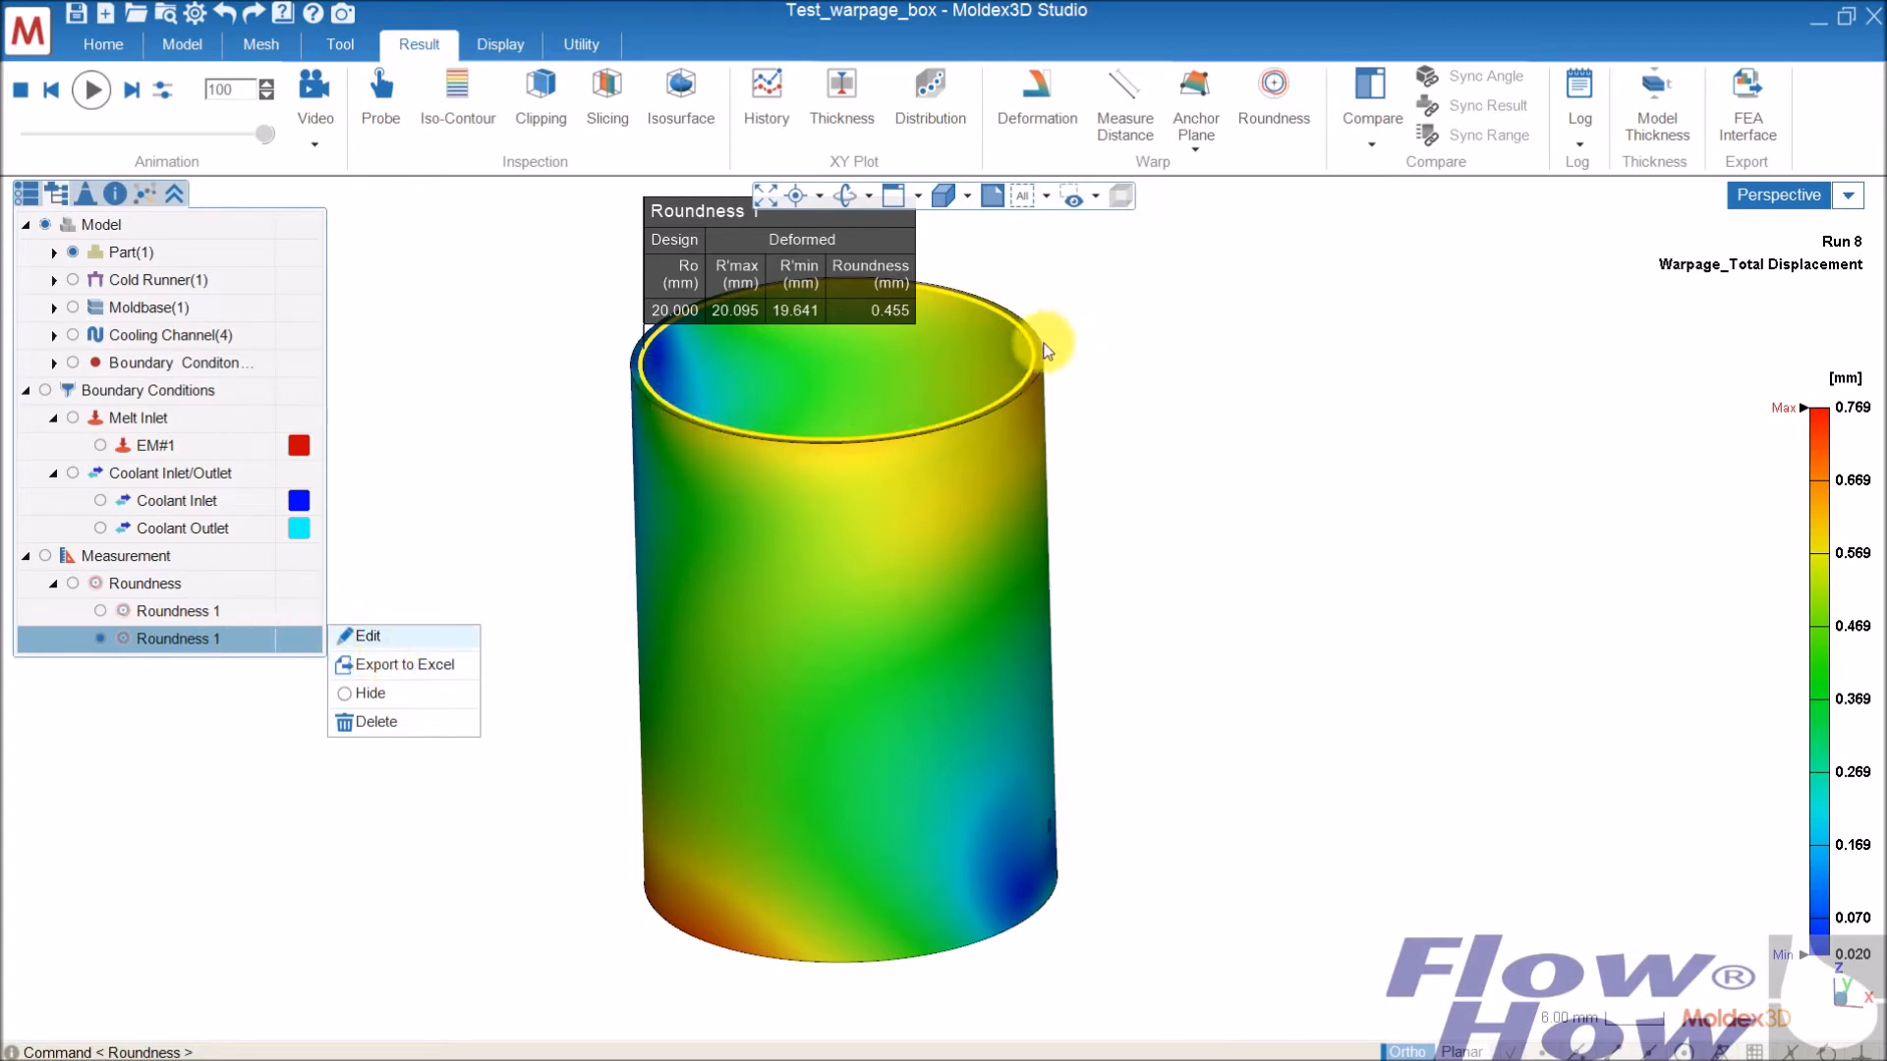
click(382, 668)
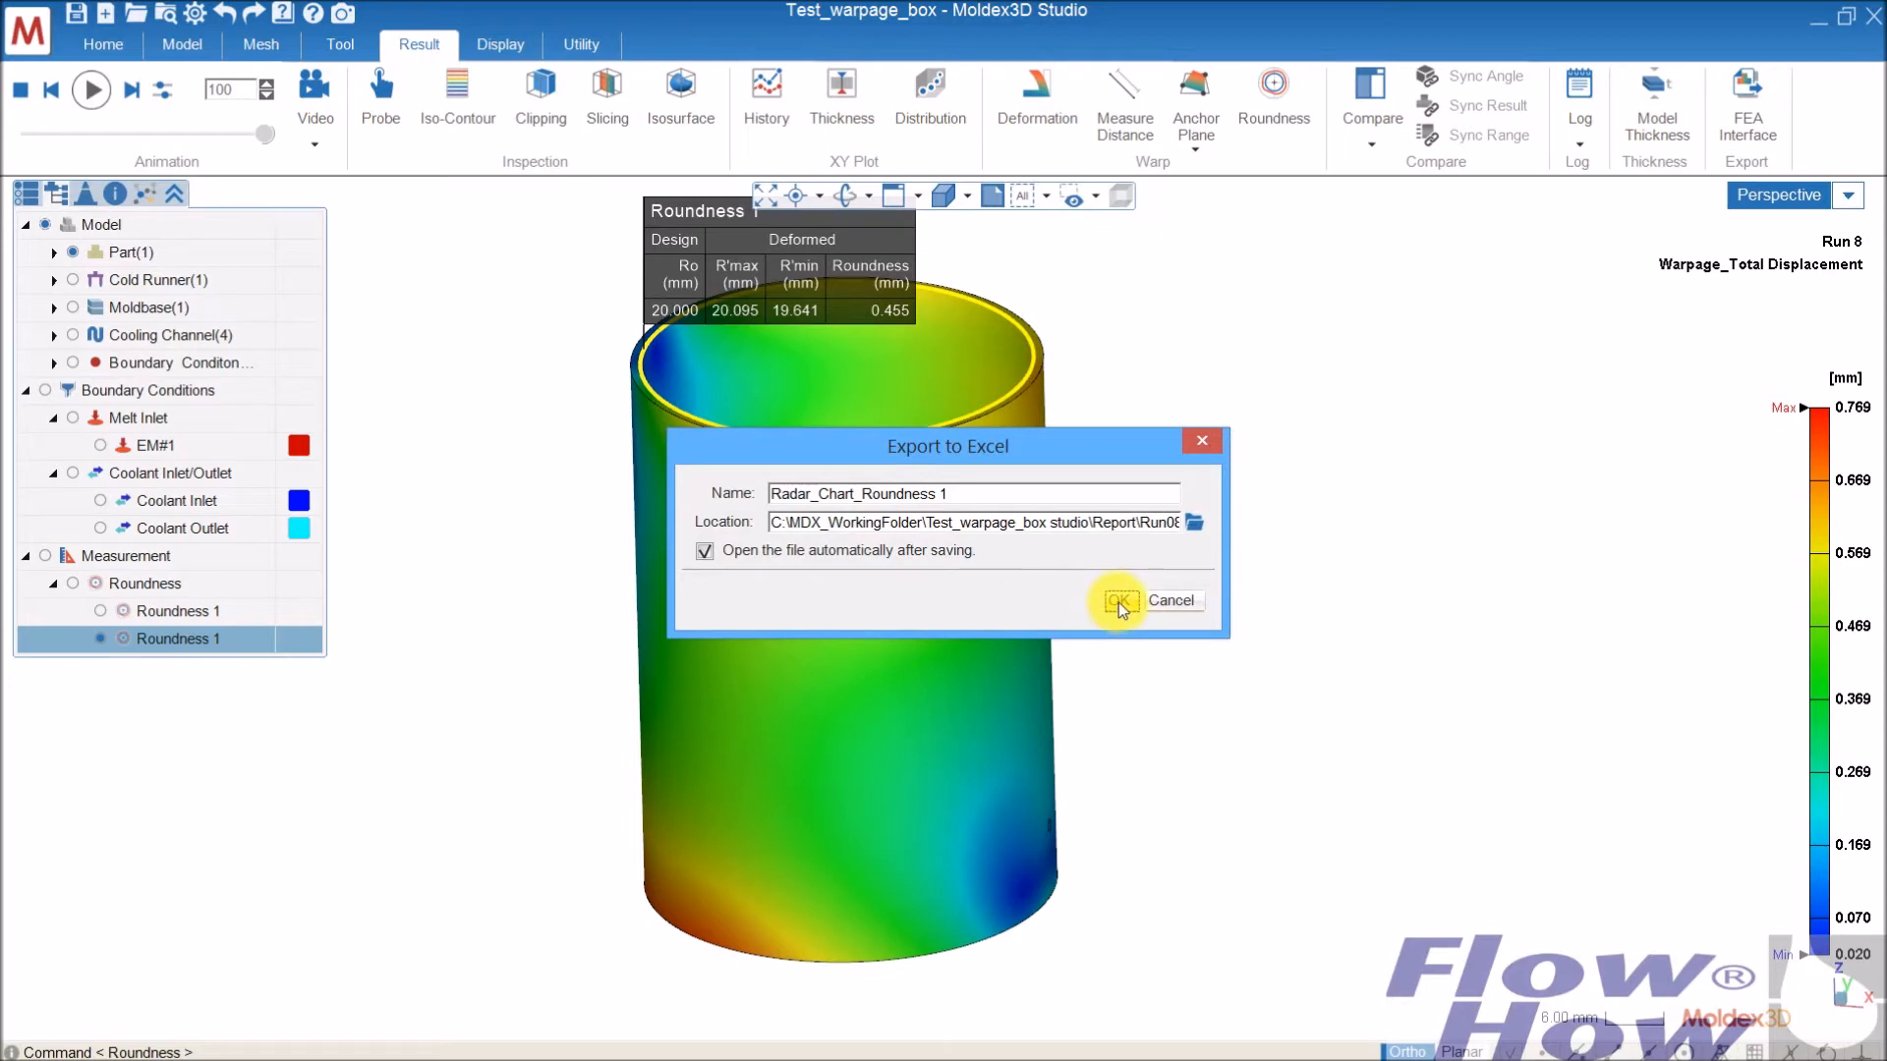
click(971, 499)
text(2)
key(Return)
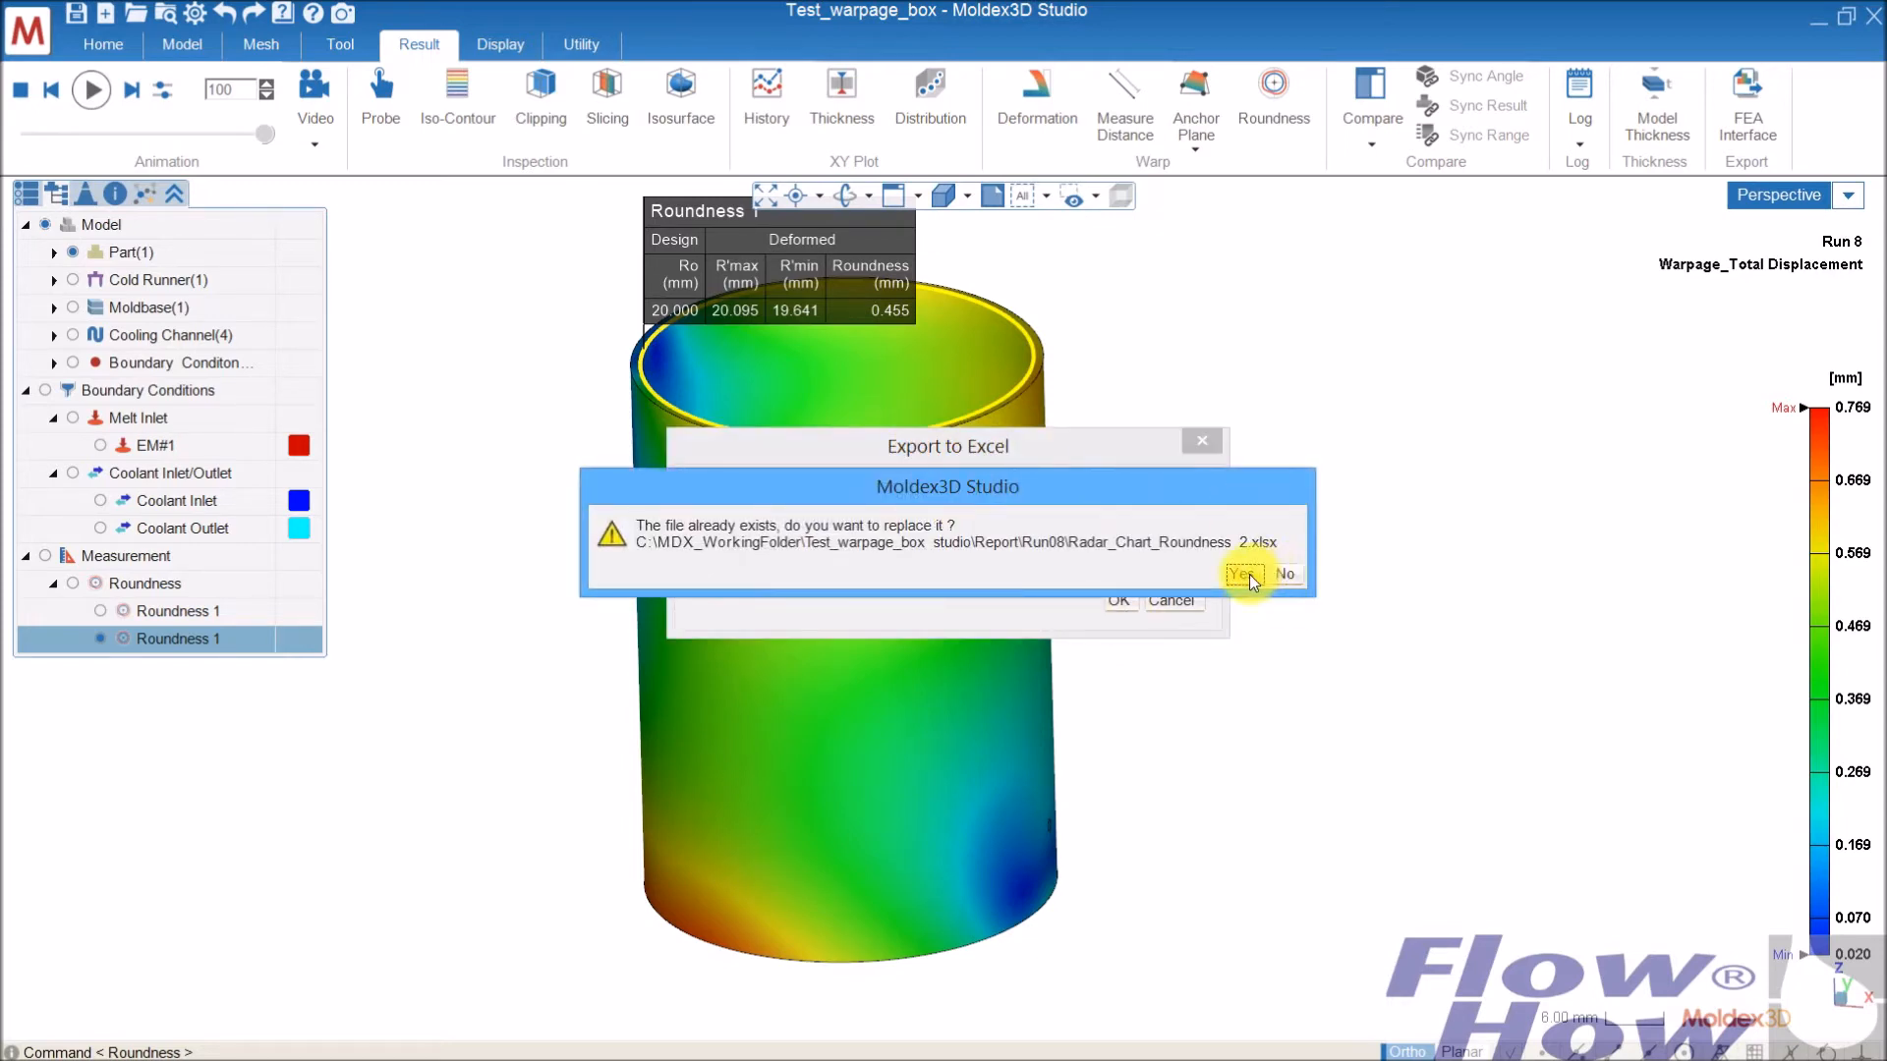
click(1244, 574)
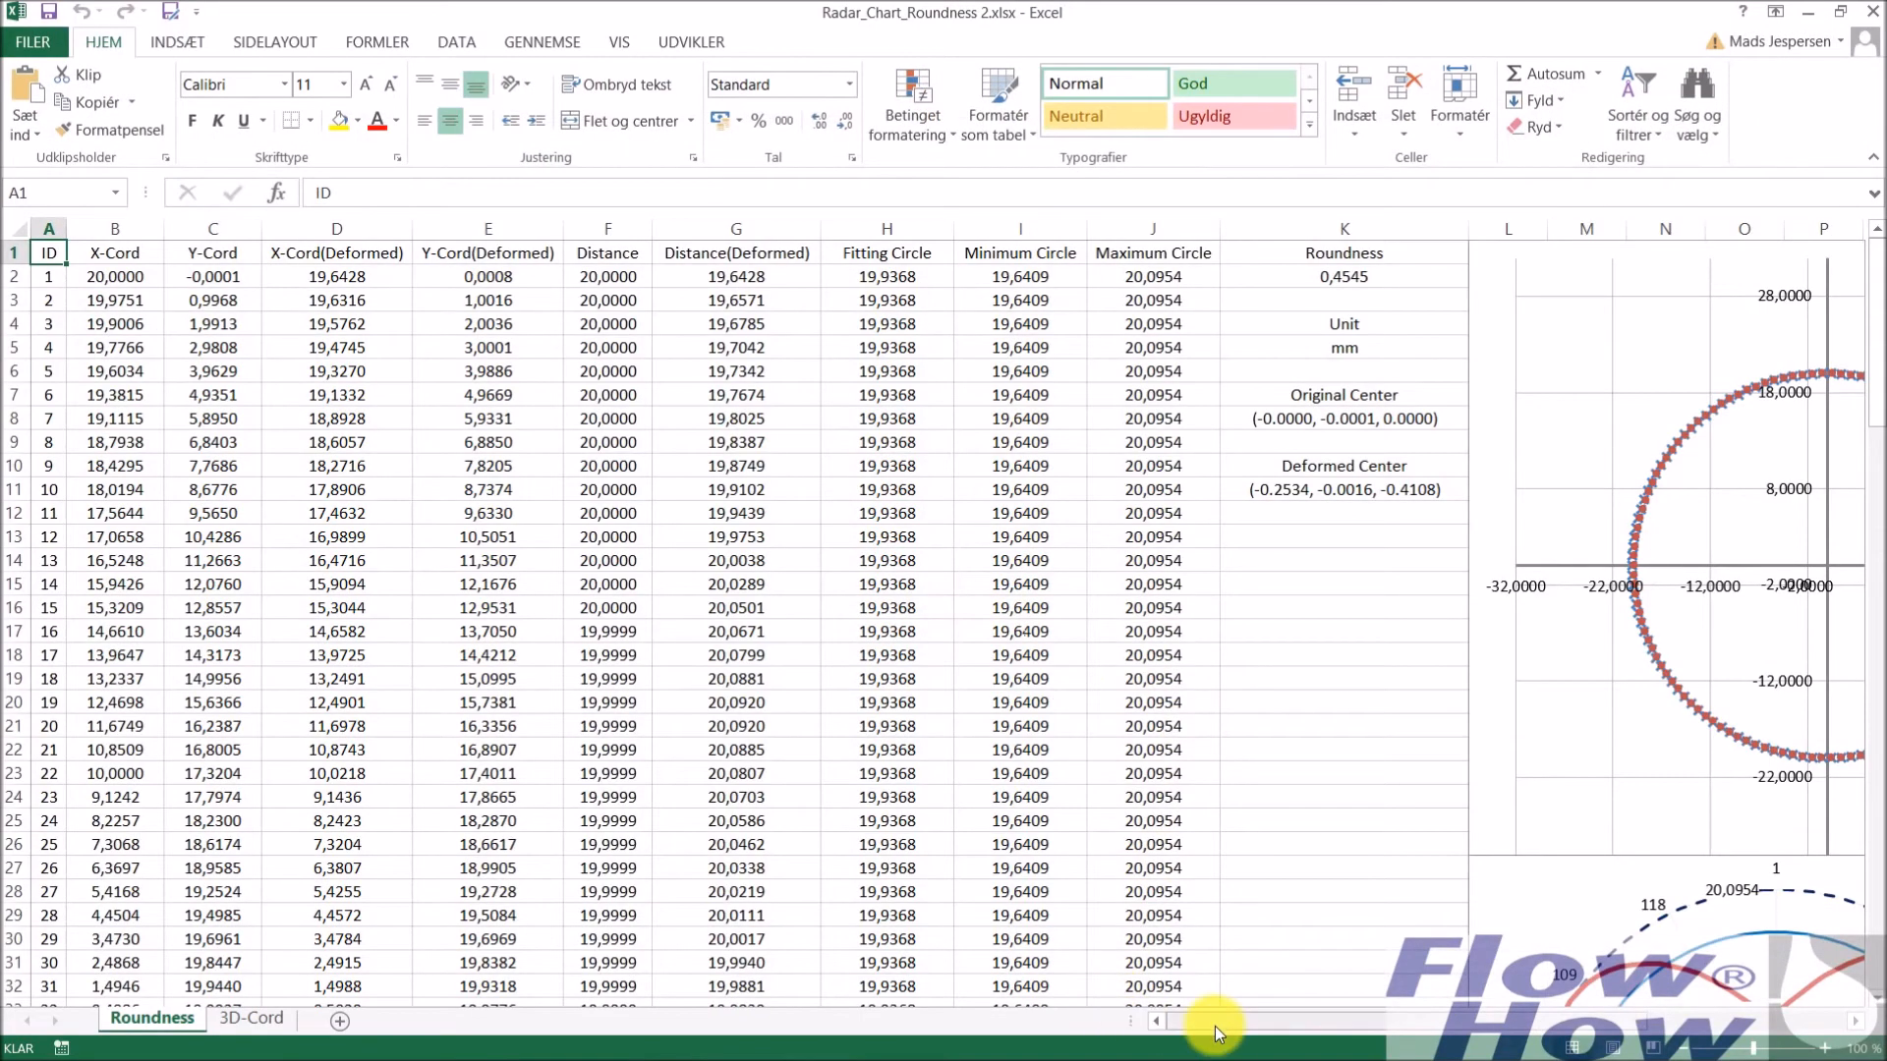
Examine the original-versus-deformed plot and the radar chart in the exported roundness workbook, then close it
drag(1214, 1026, 1417, 1005)
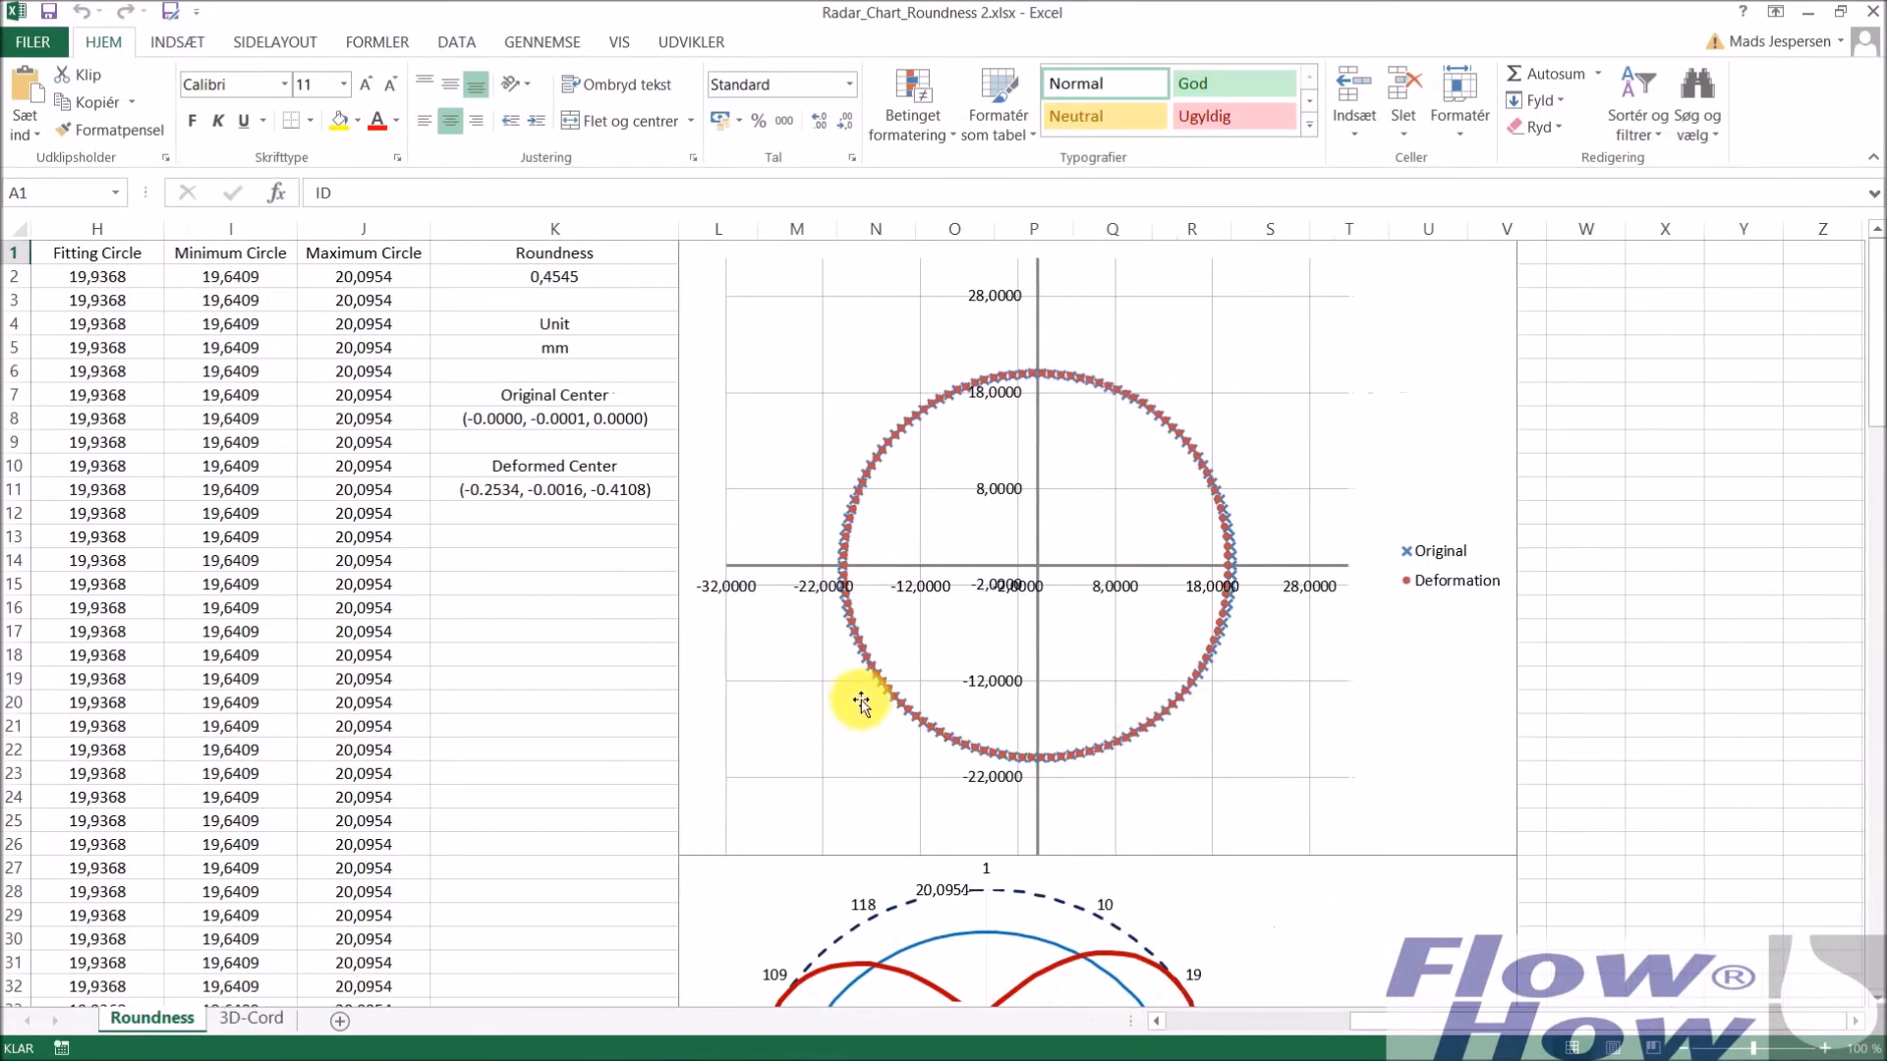
scroll(695, 548, down, 5)
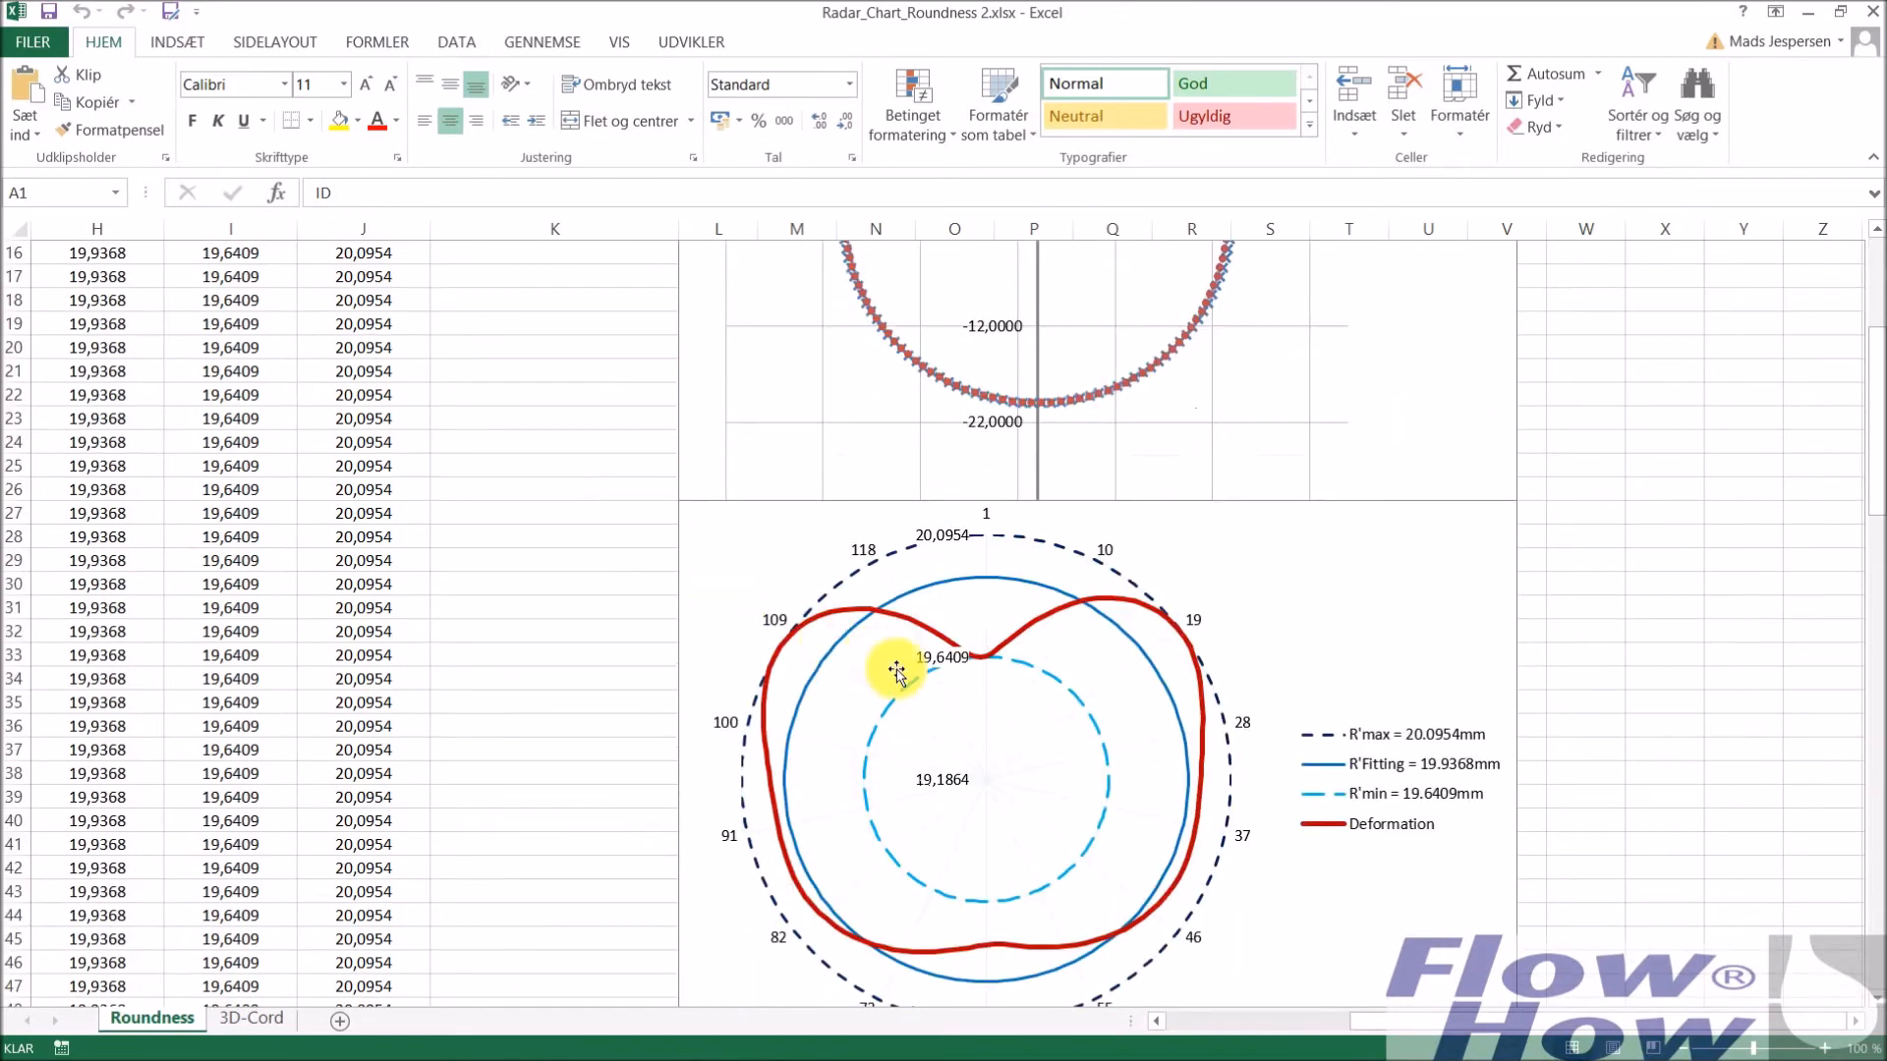
scroll(896, 672, down, 2)
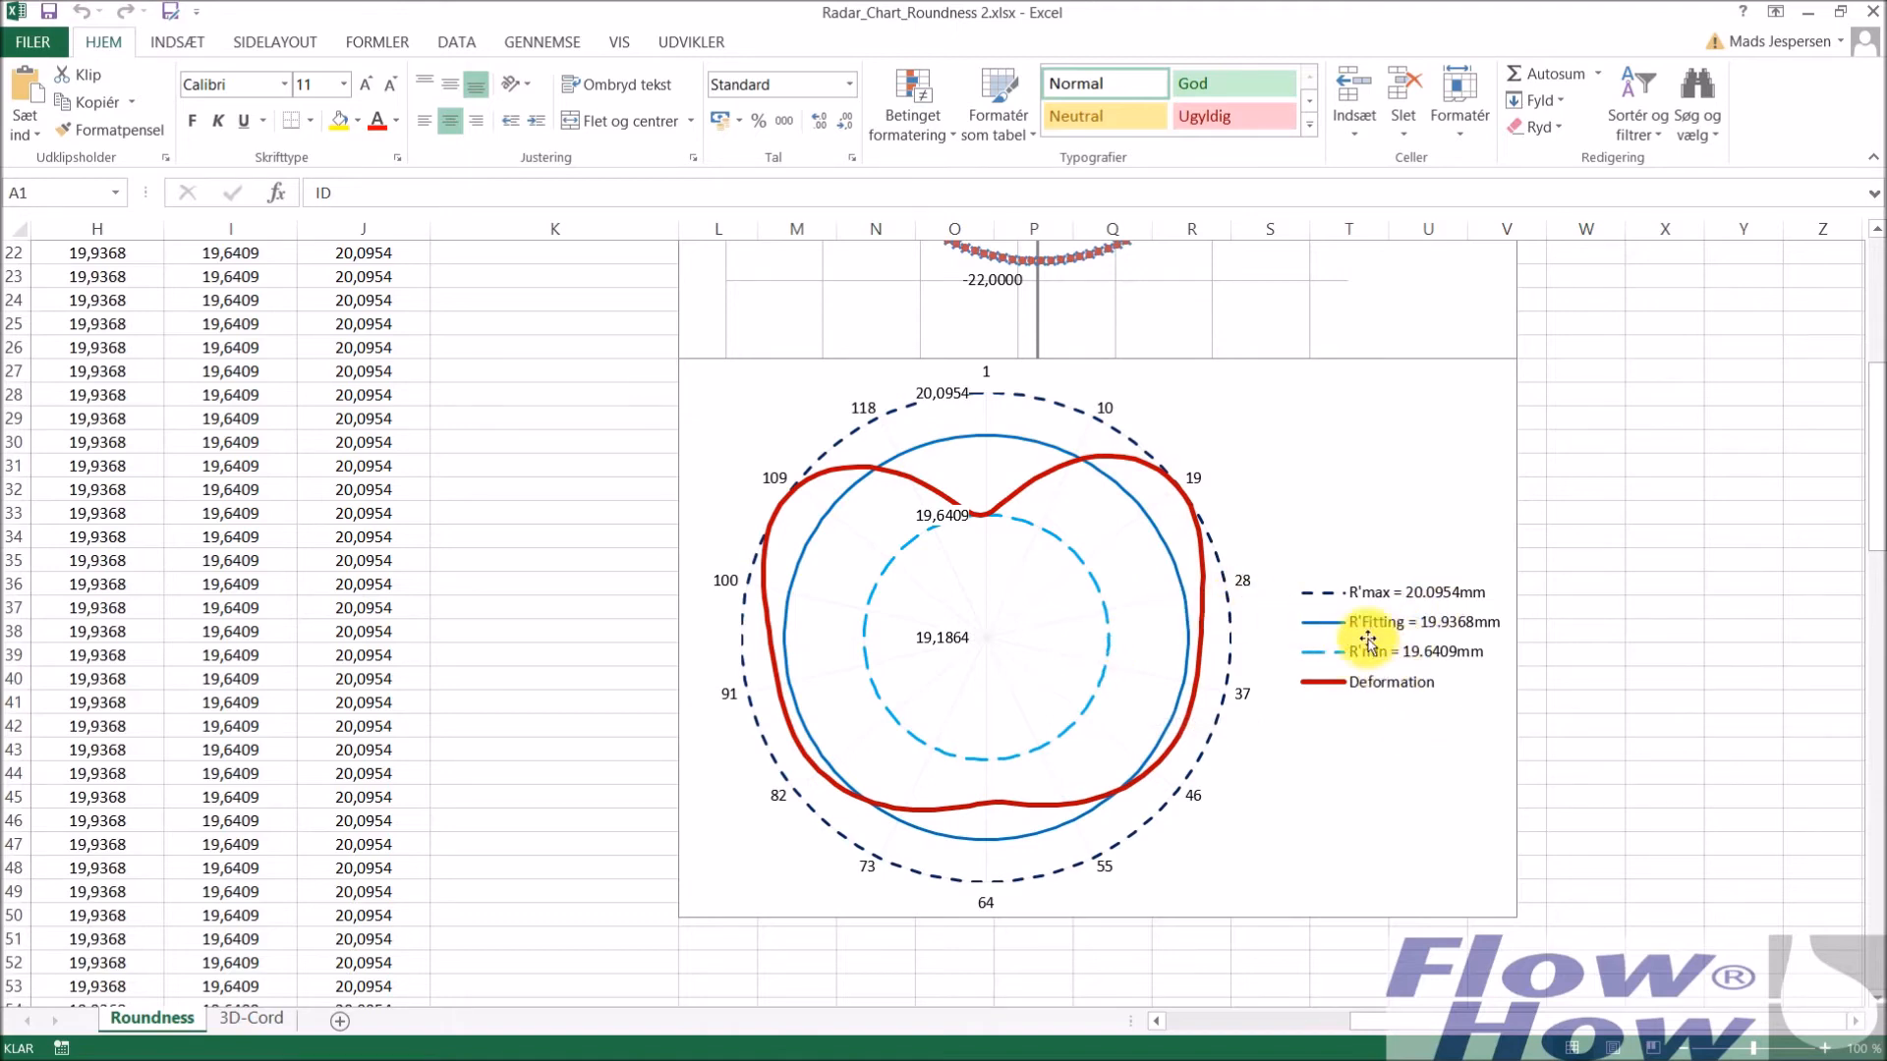
scroll(1368, 641, down, 2)
scroll(1368, 641, up, 2)
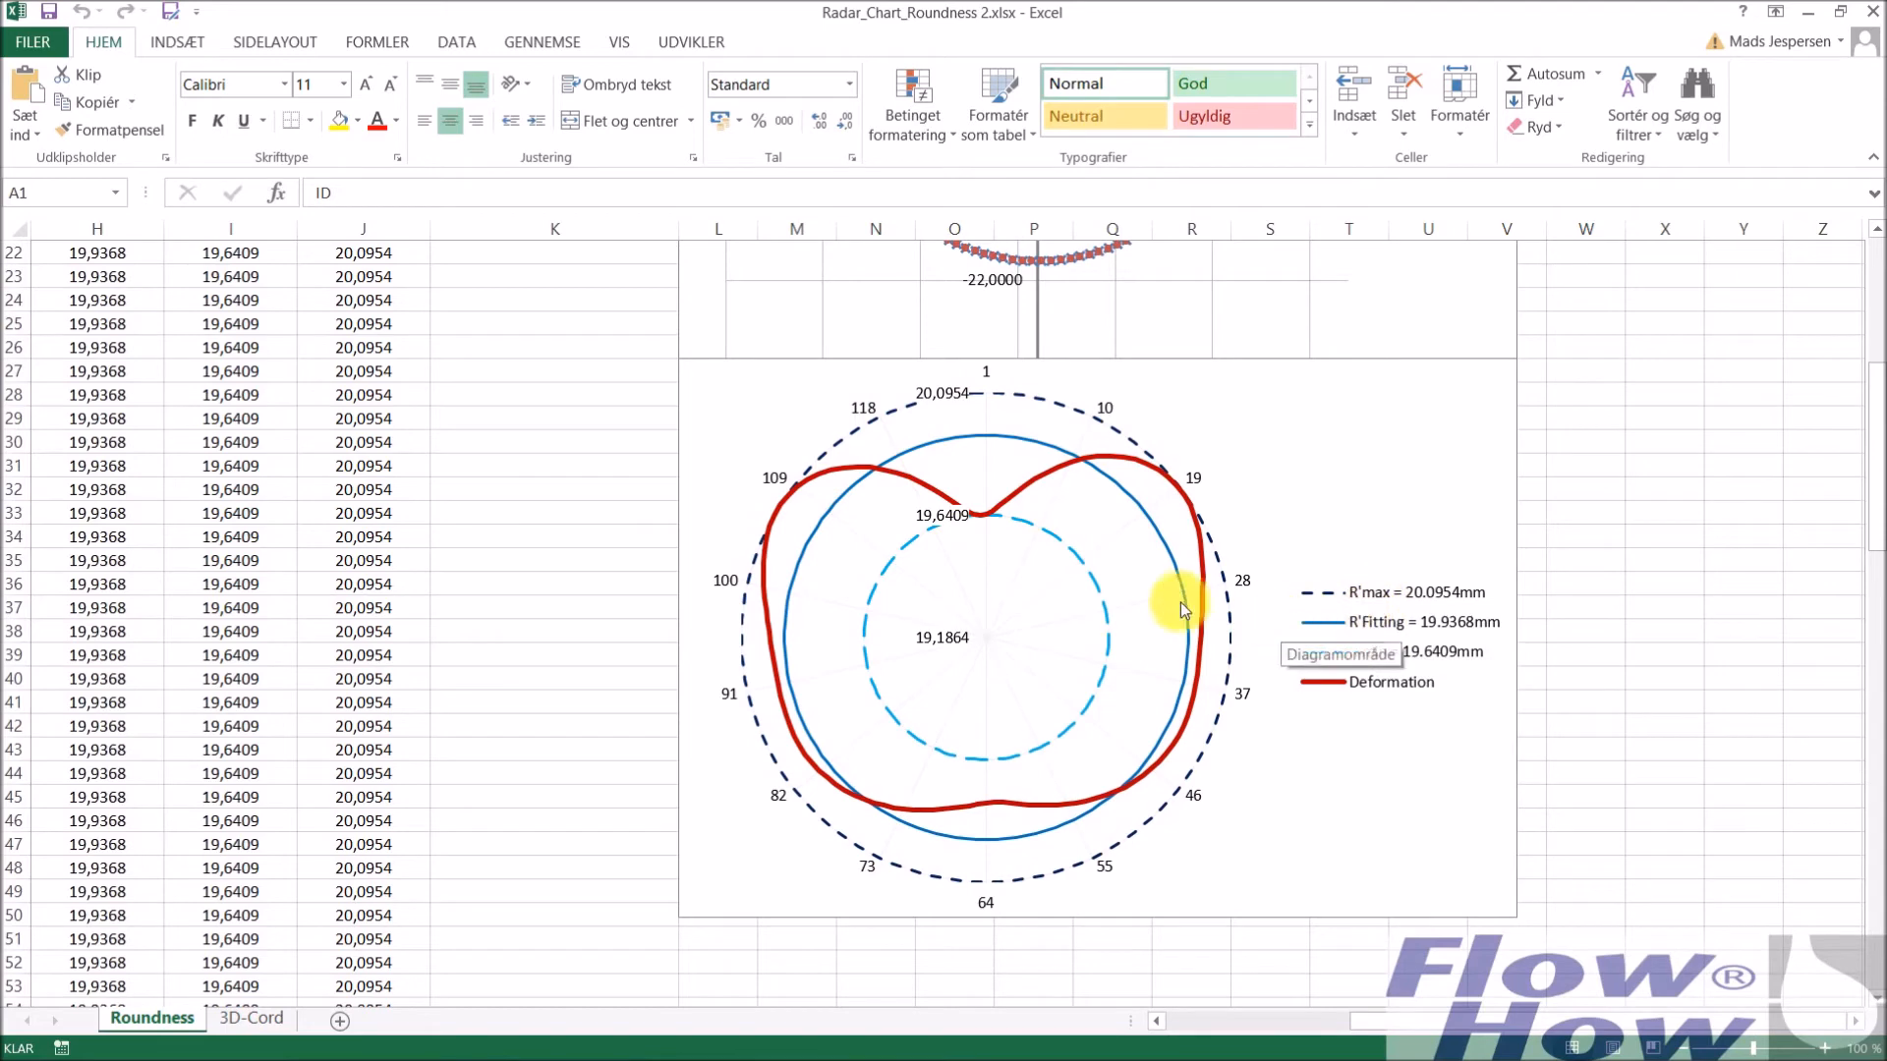
scroll(995, 591, up, 3)
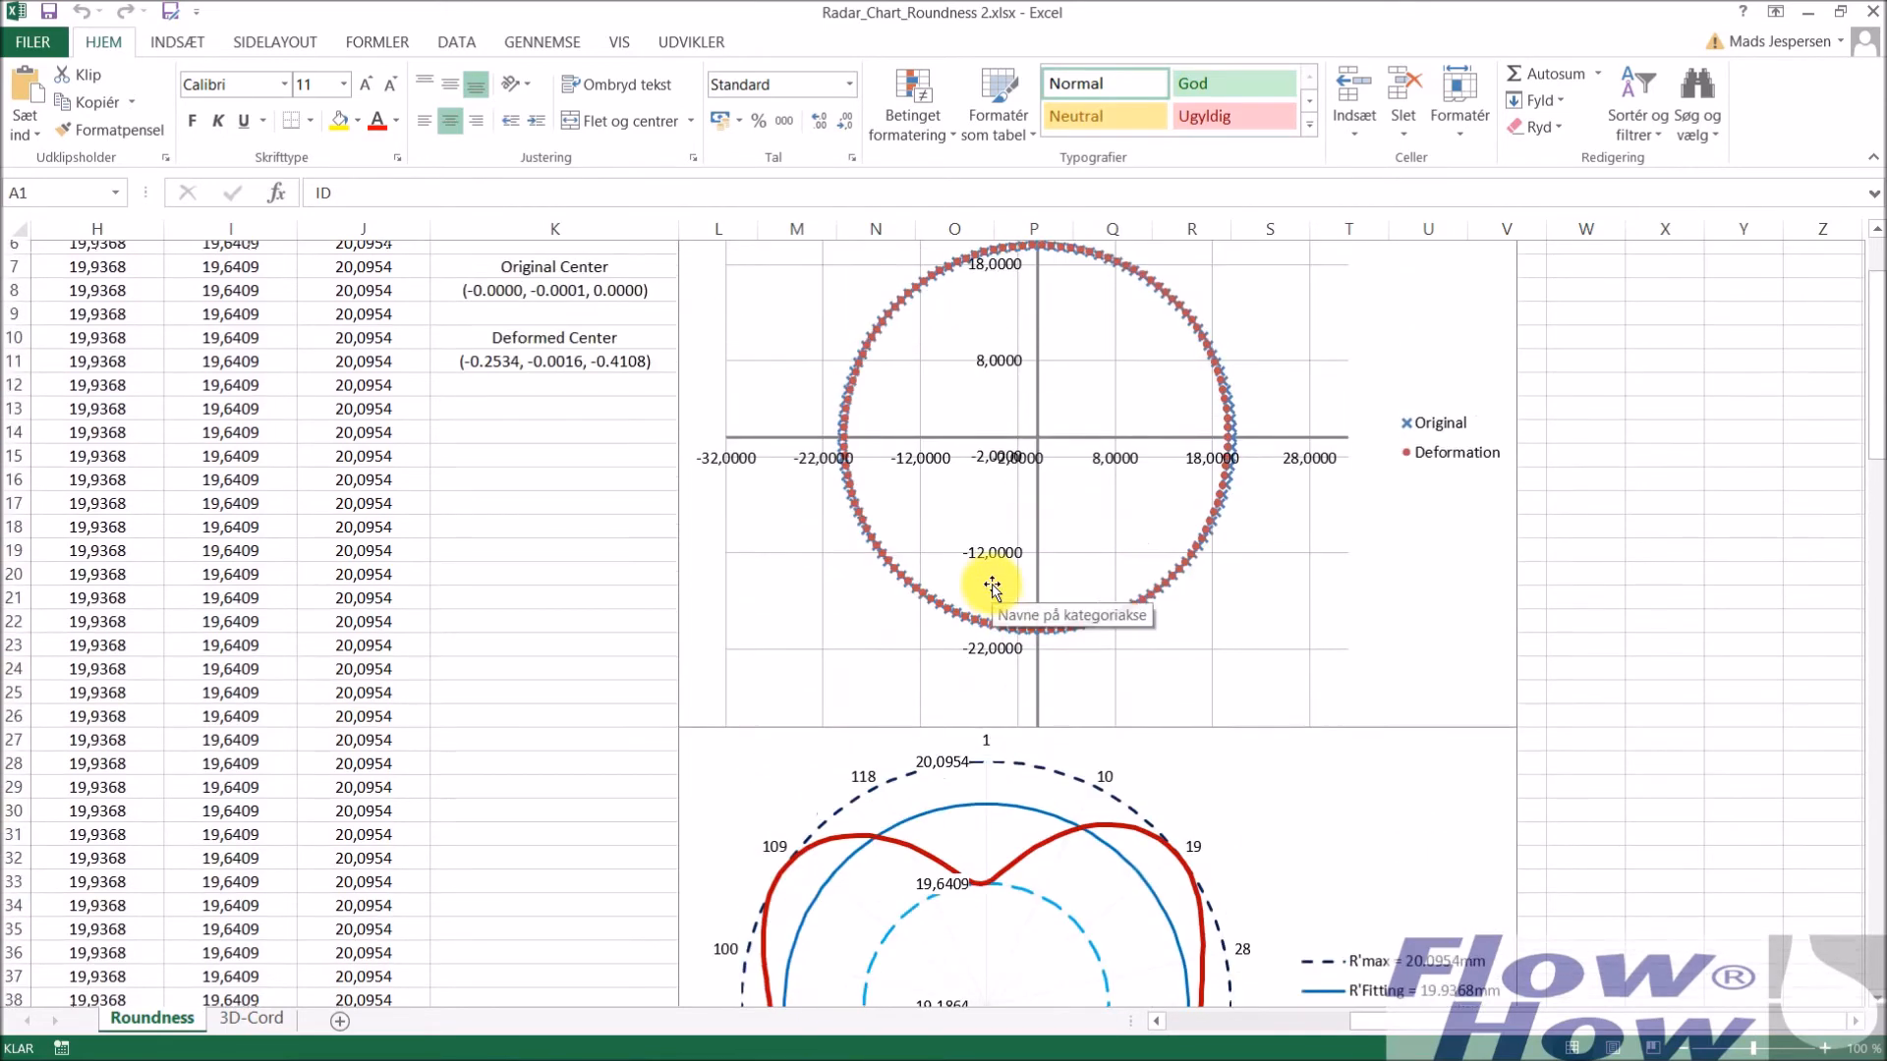
scroll(1133, 503, up, 1)
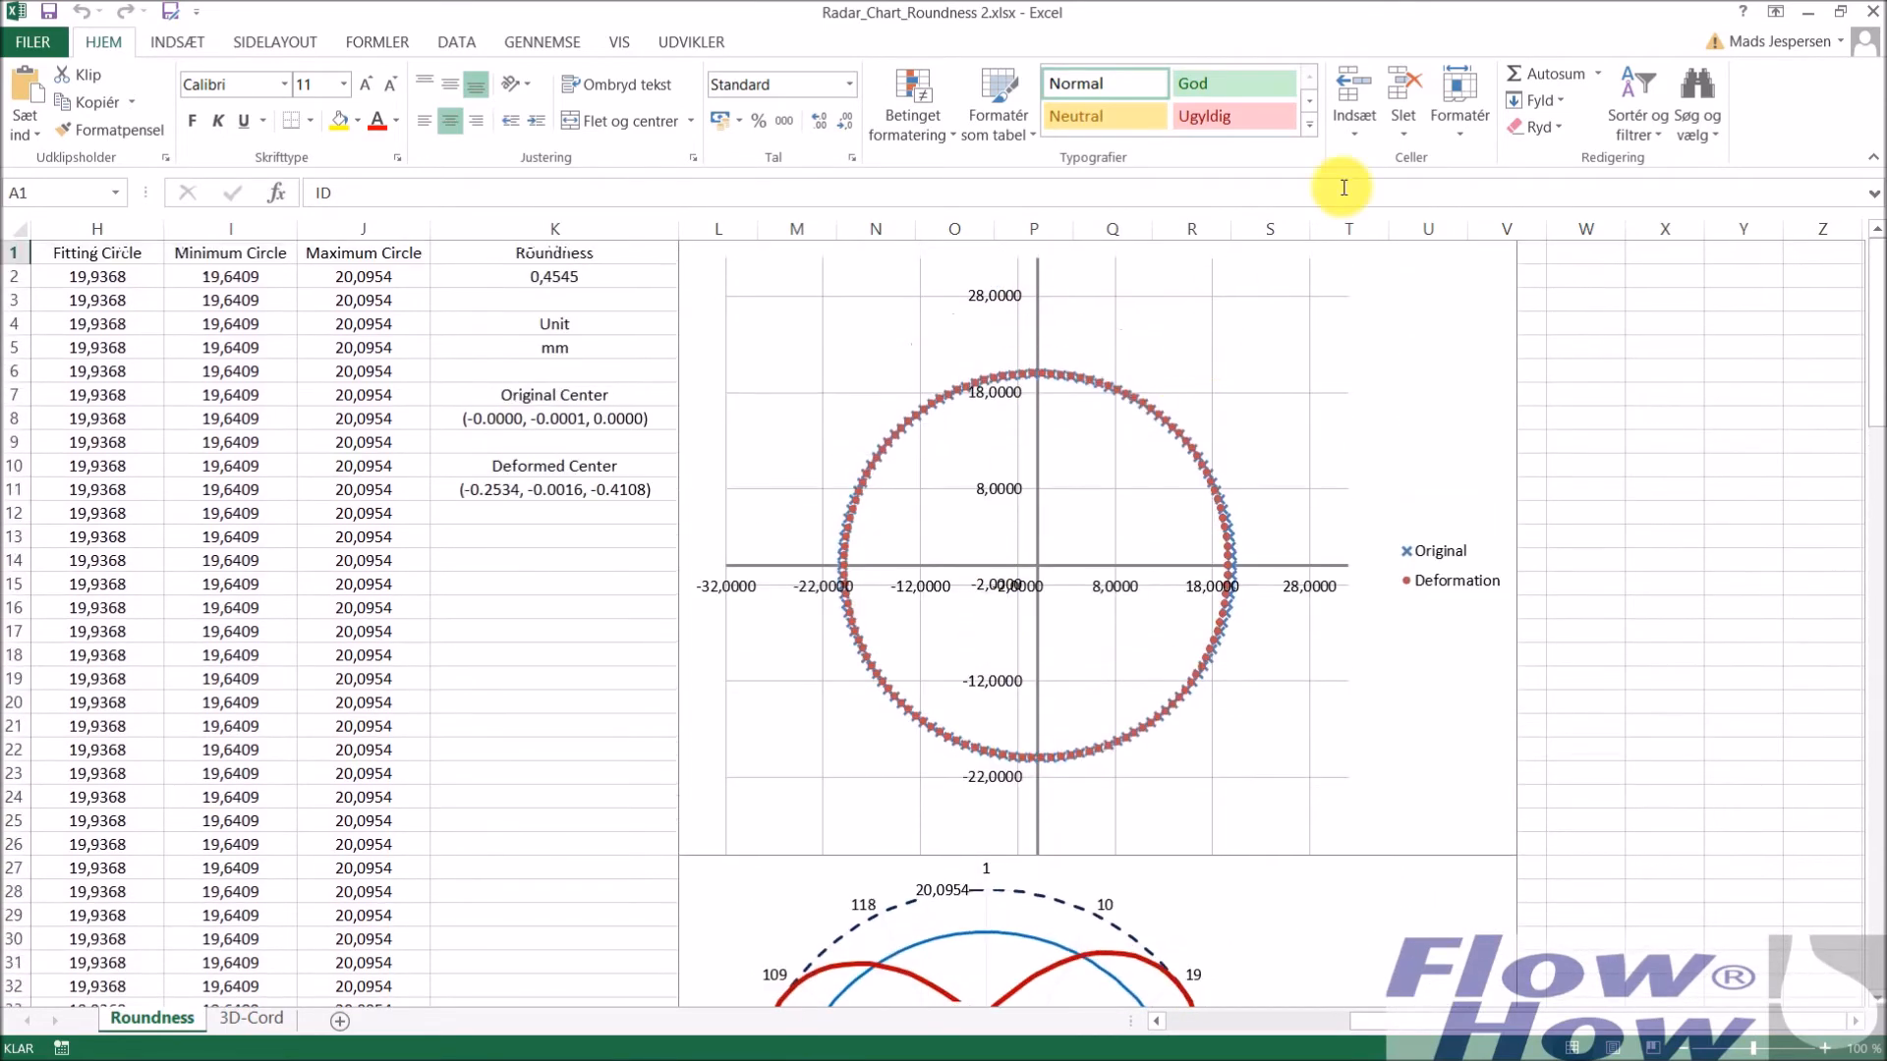
click(1875, 12)
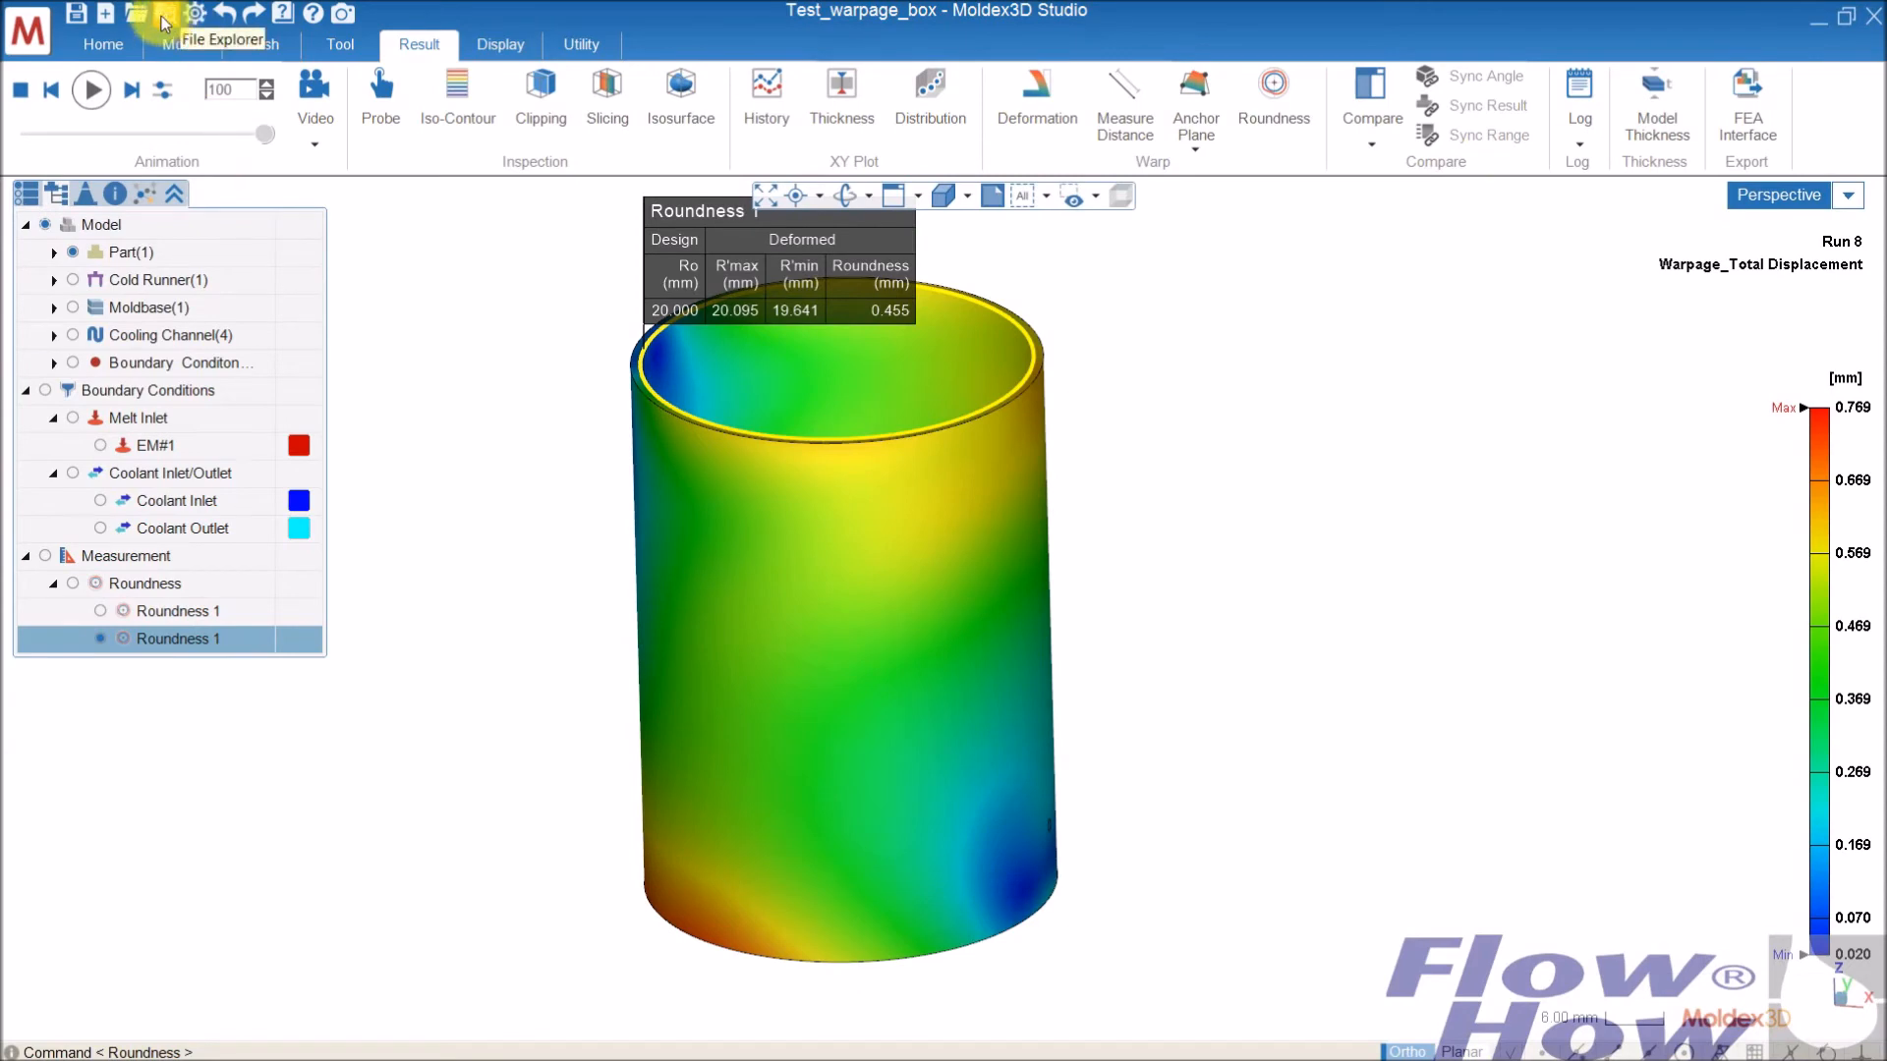
Look up the exported radar chart file in the project's Report\Run08 folder and close the folder window
click(27, 191)
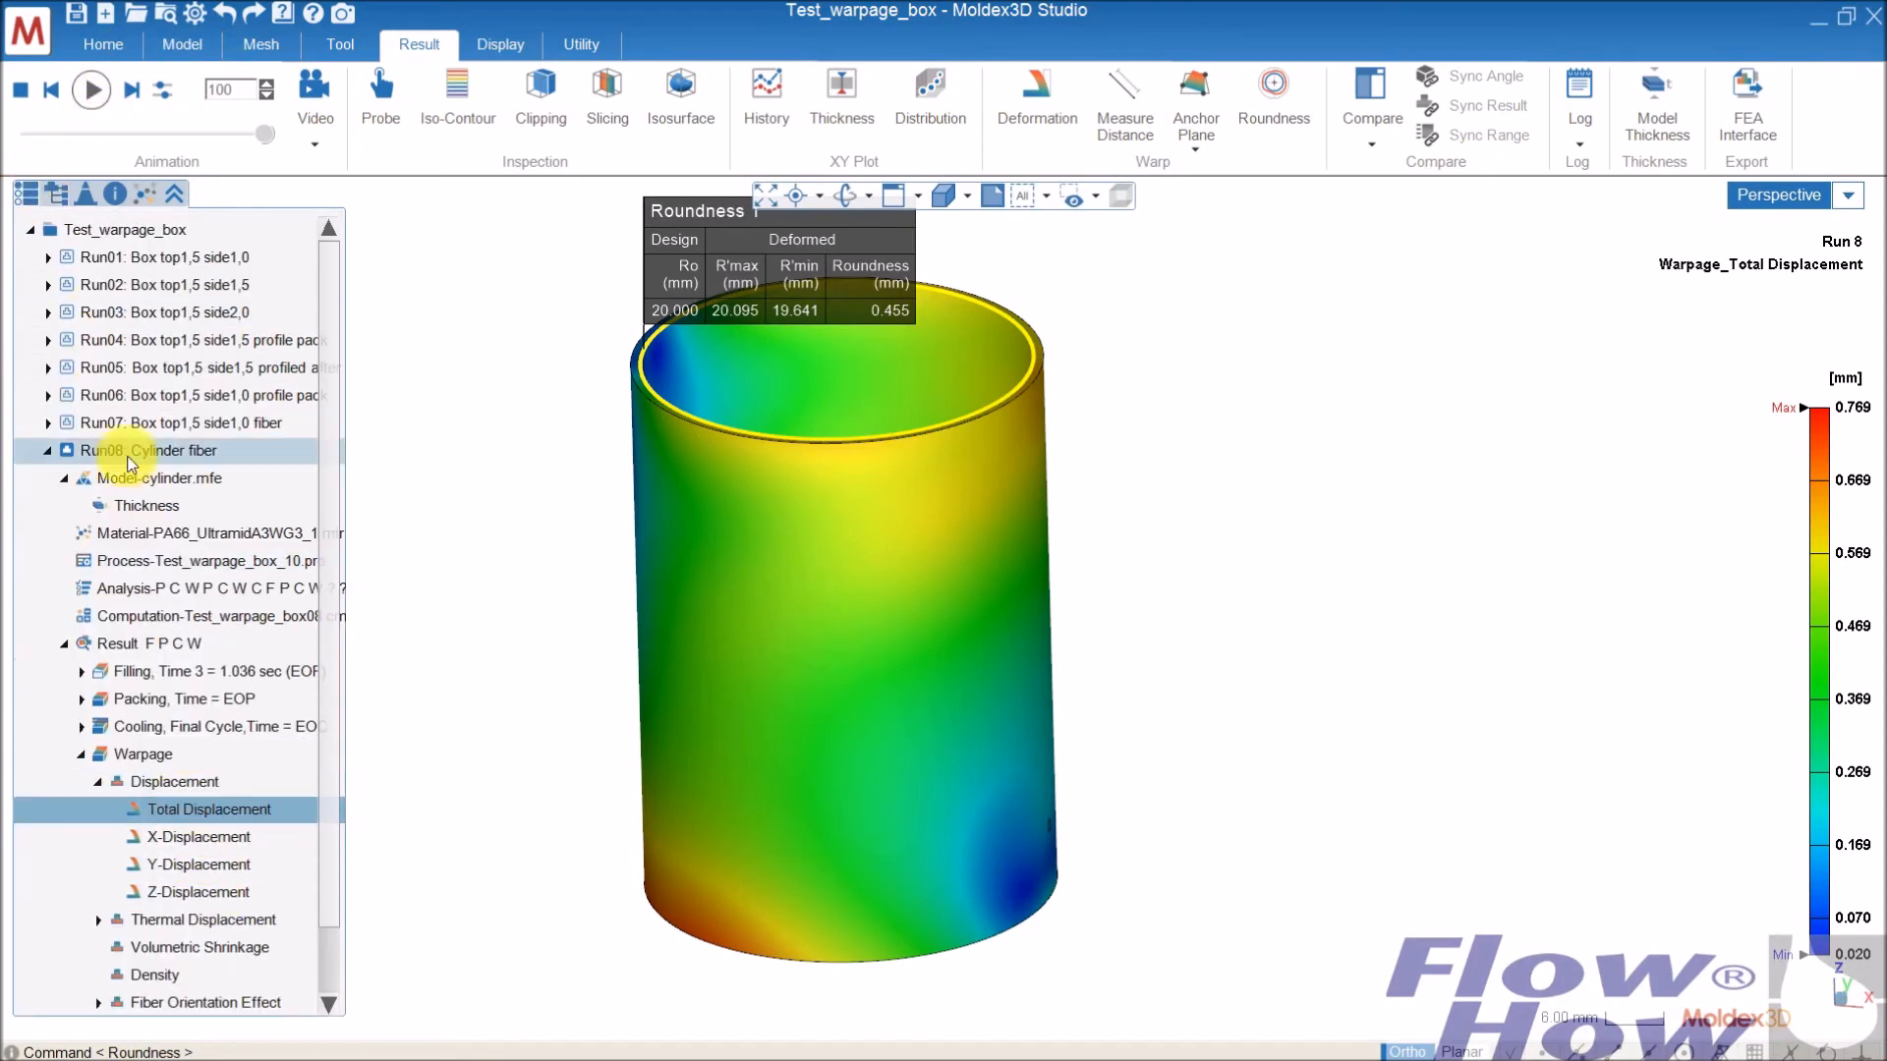
click(174, 16)
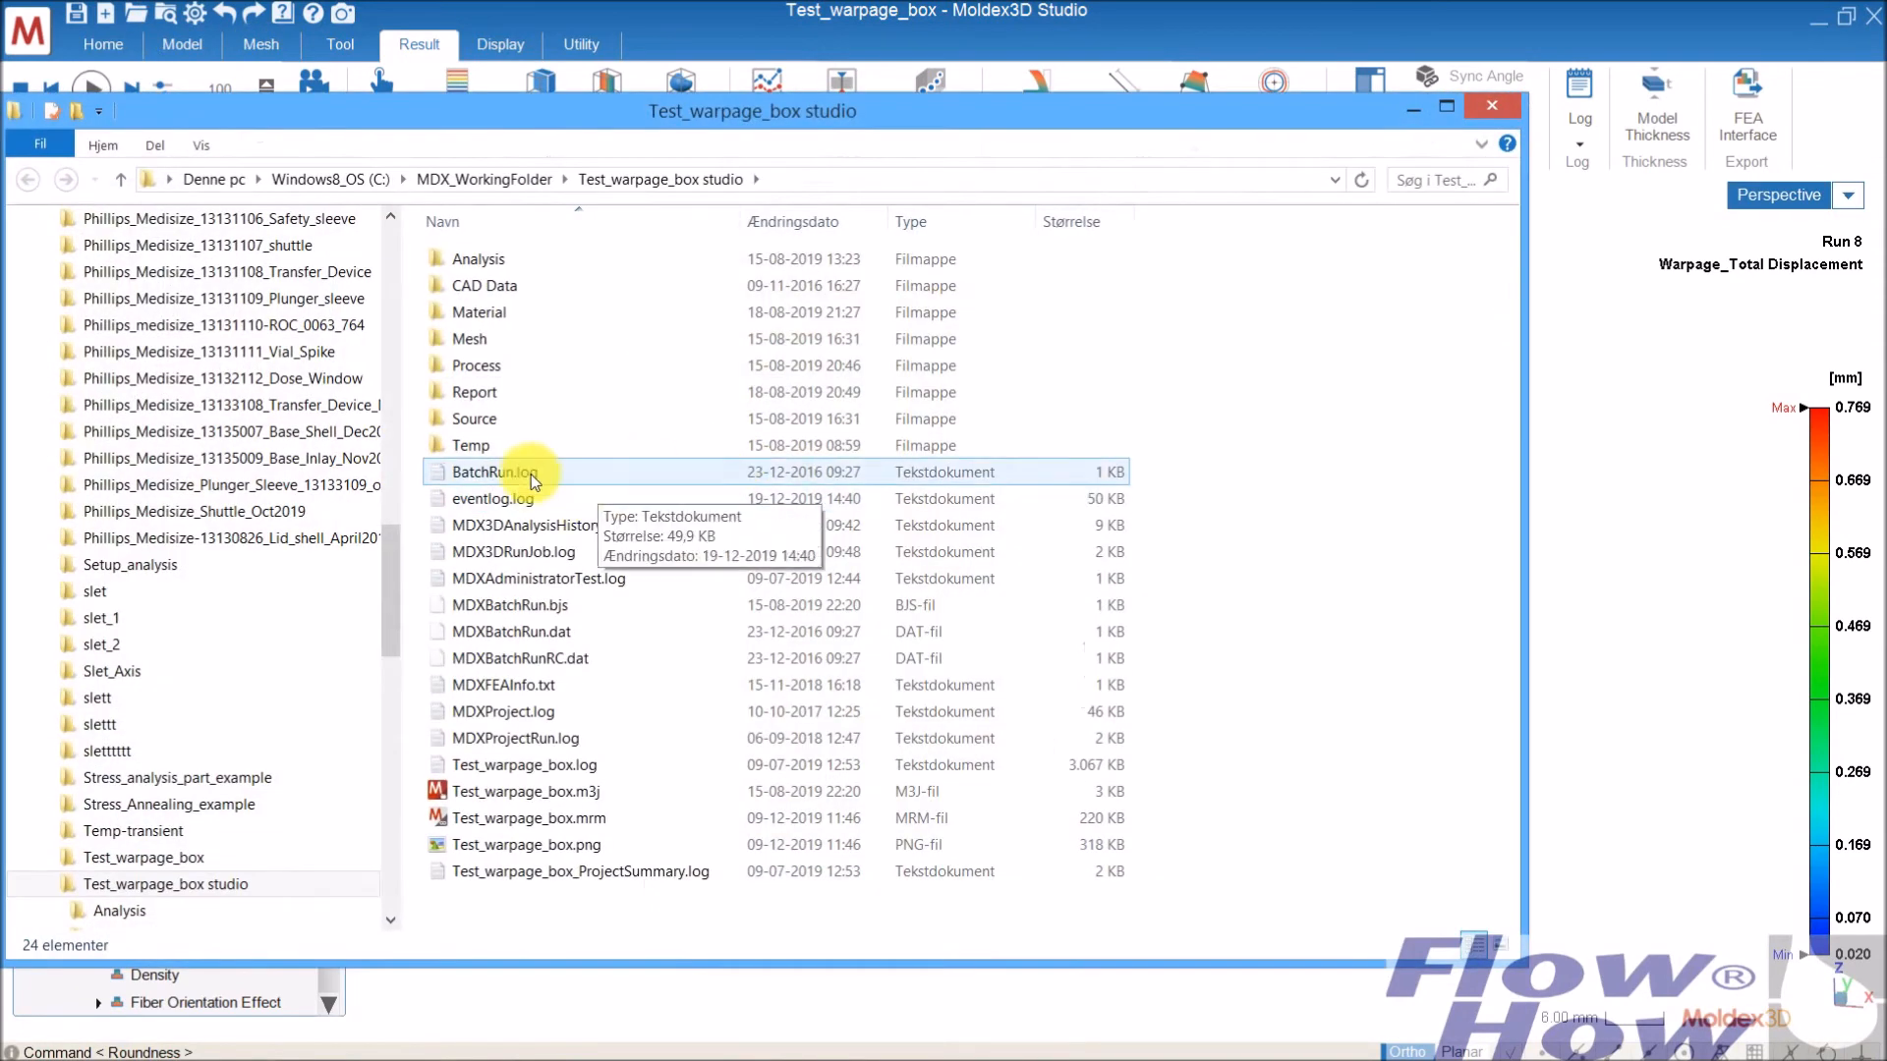
double_click(486, 395)
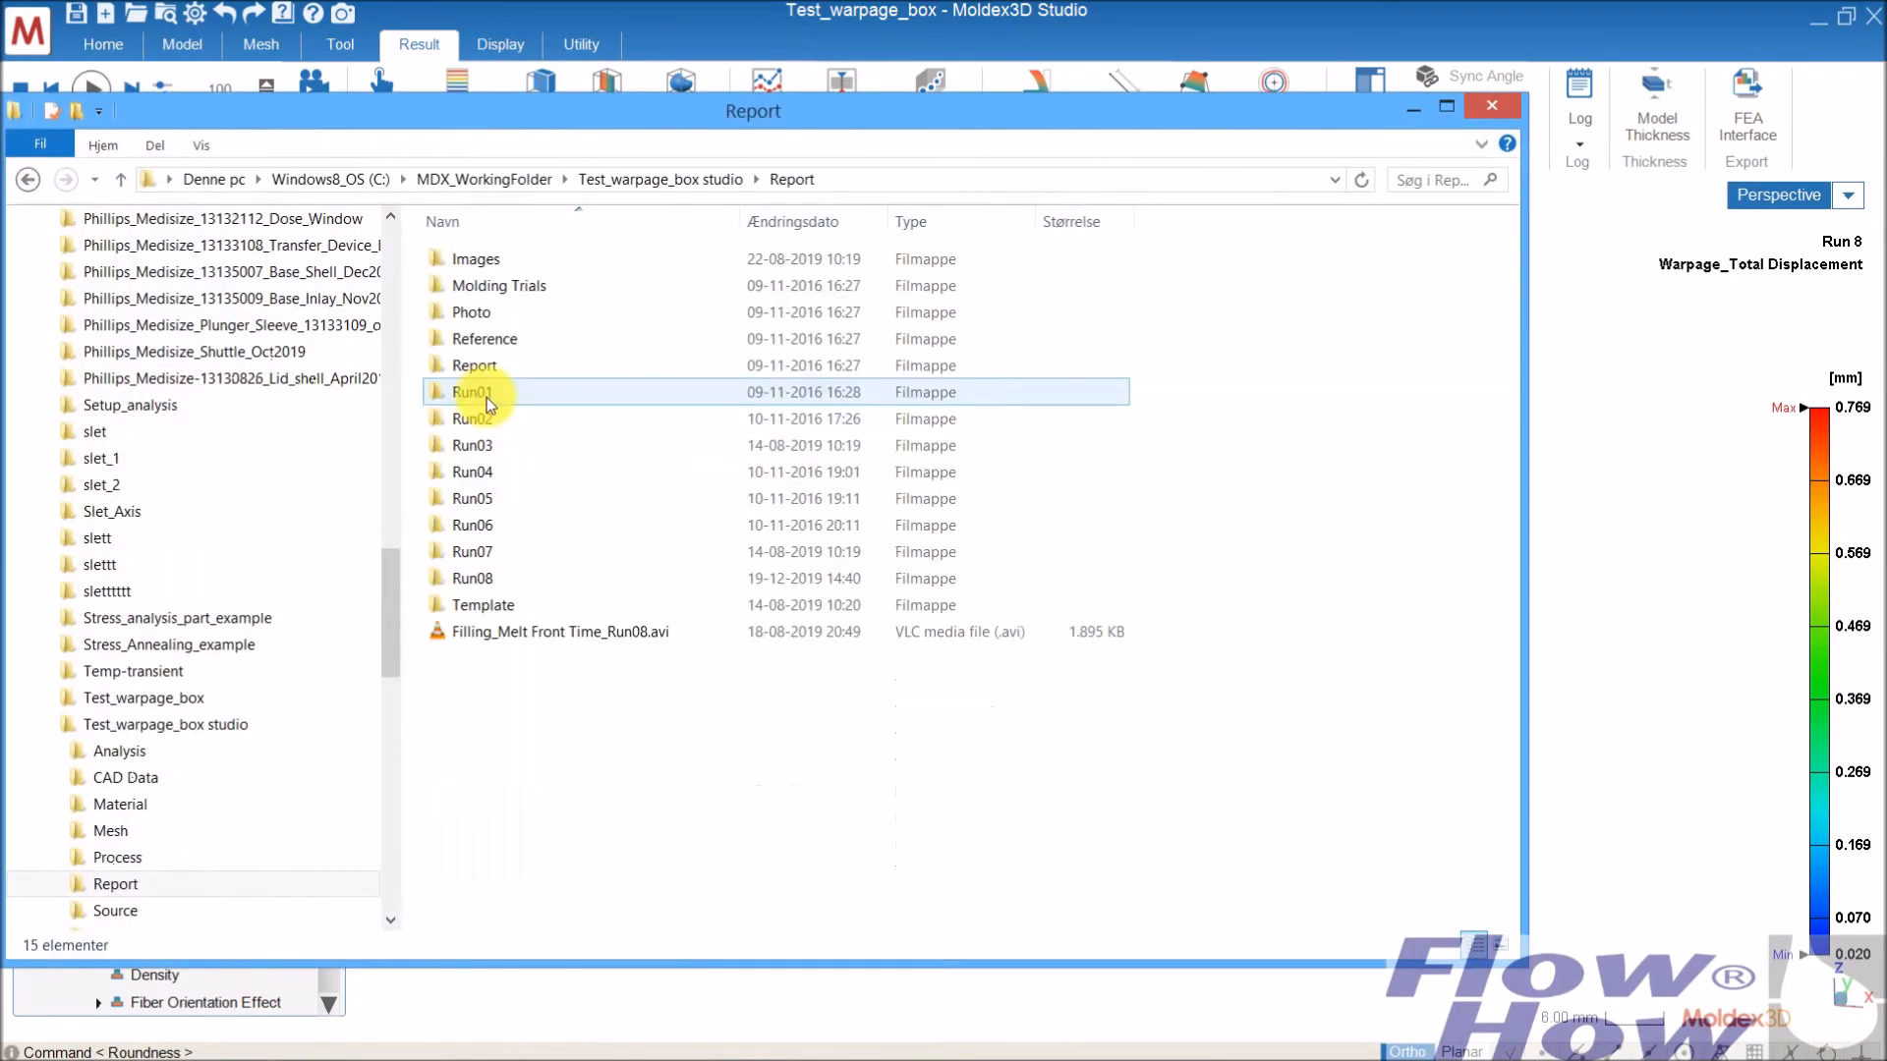
click(491, 579)
double_click(491, 578)
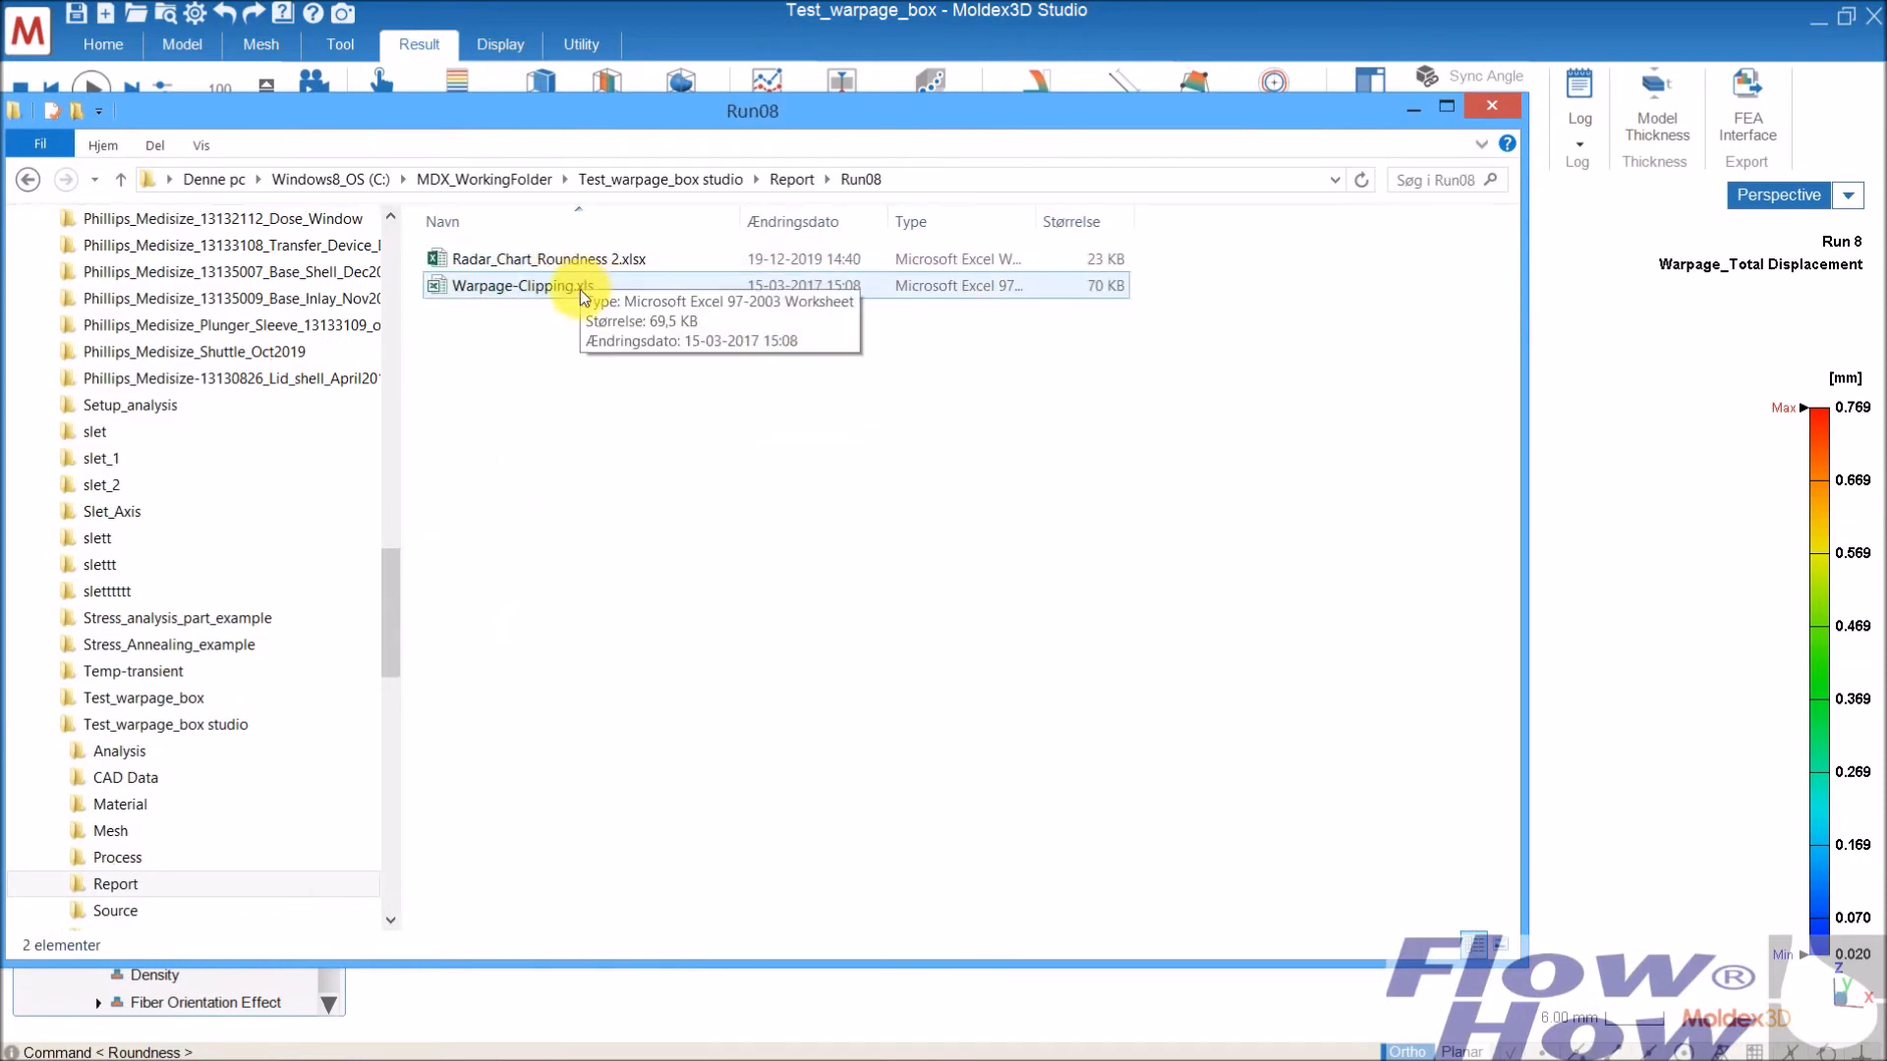
click(1482, 110)
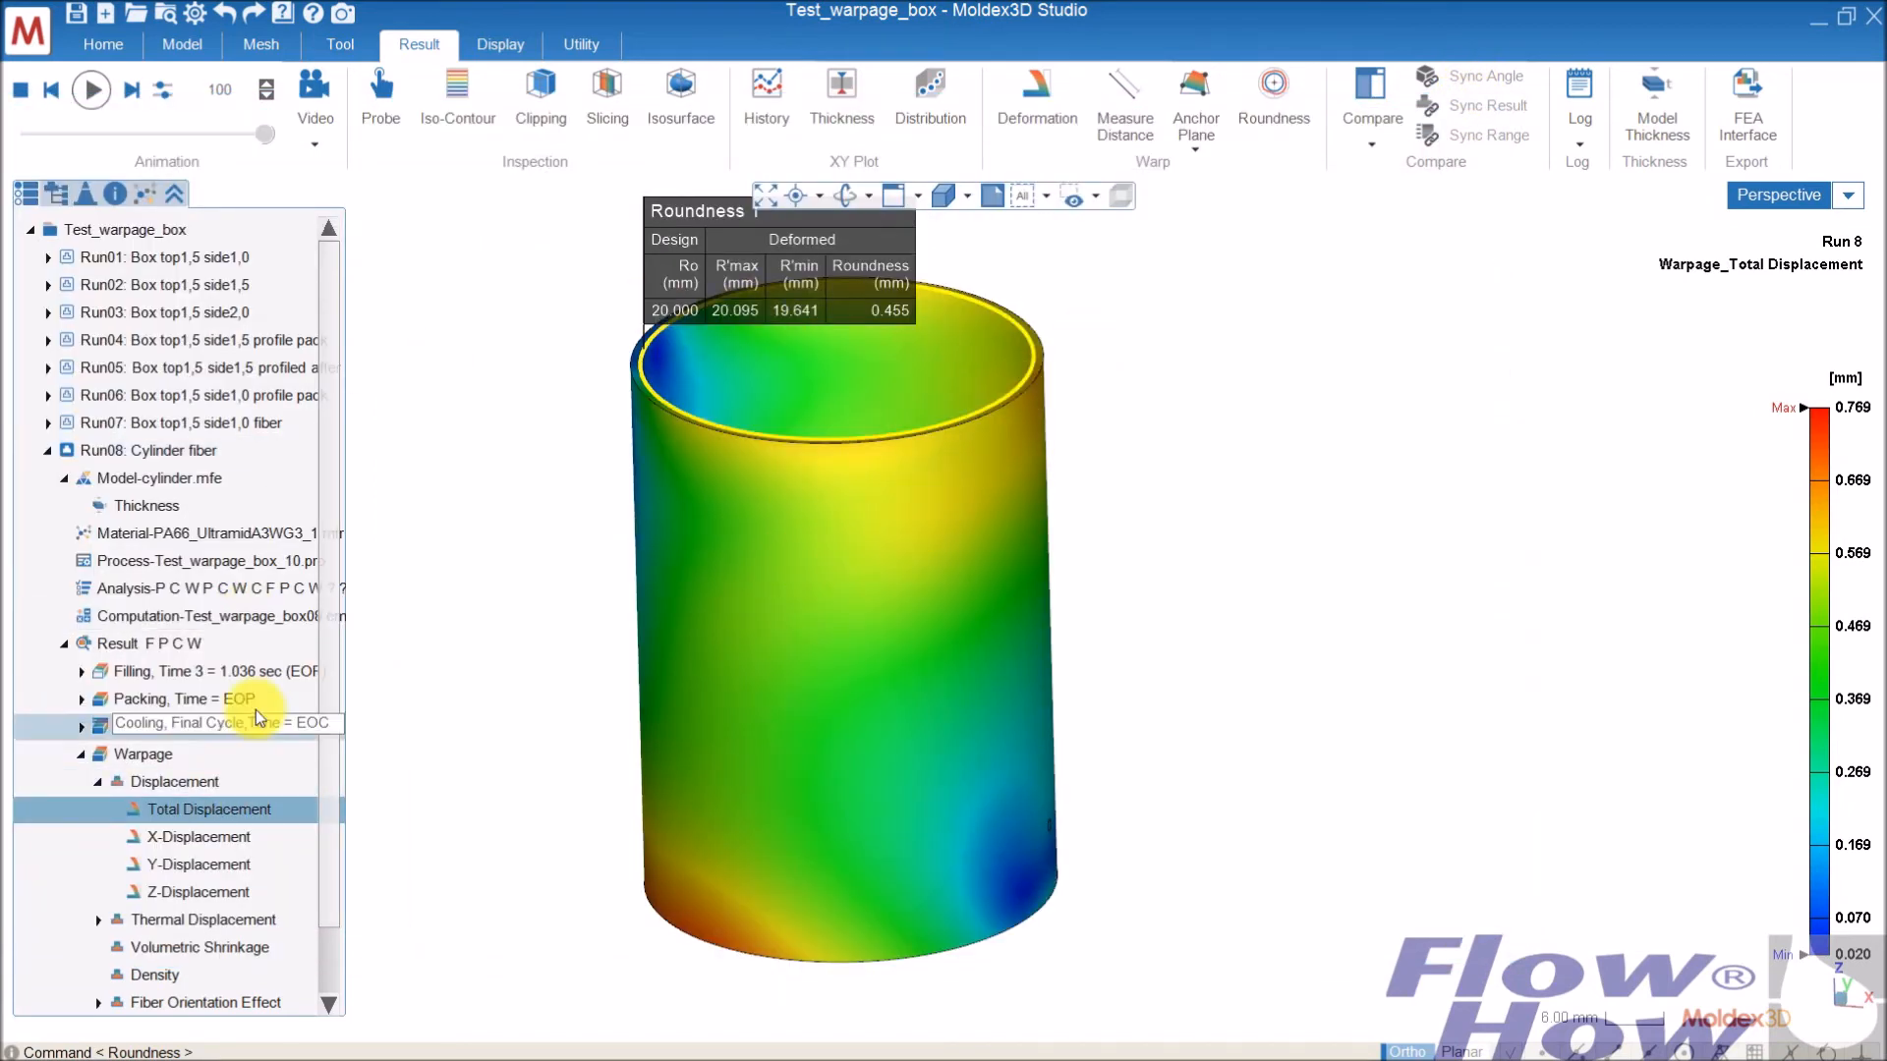
Hide all measurements on the warped cylinder to leave only the total displacement result
click(57, 193)
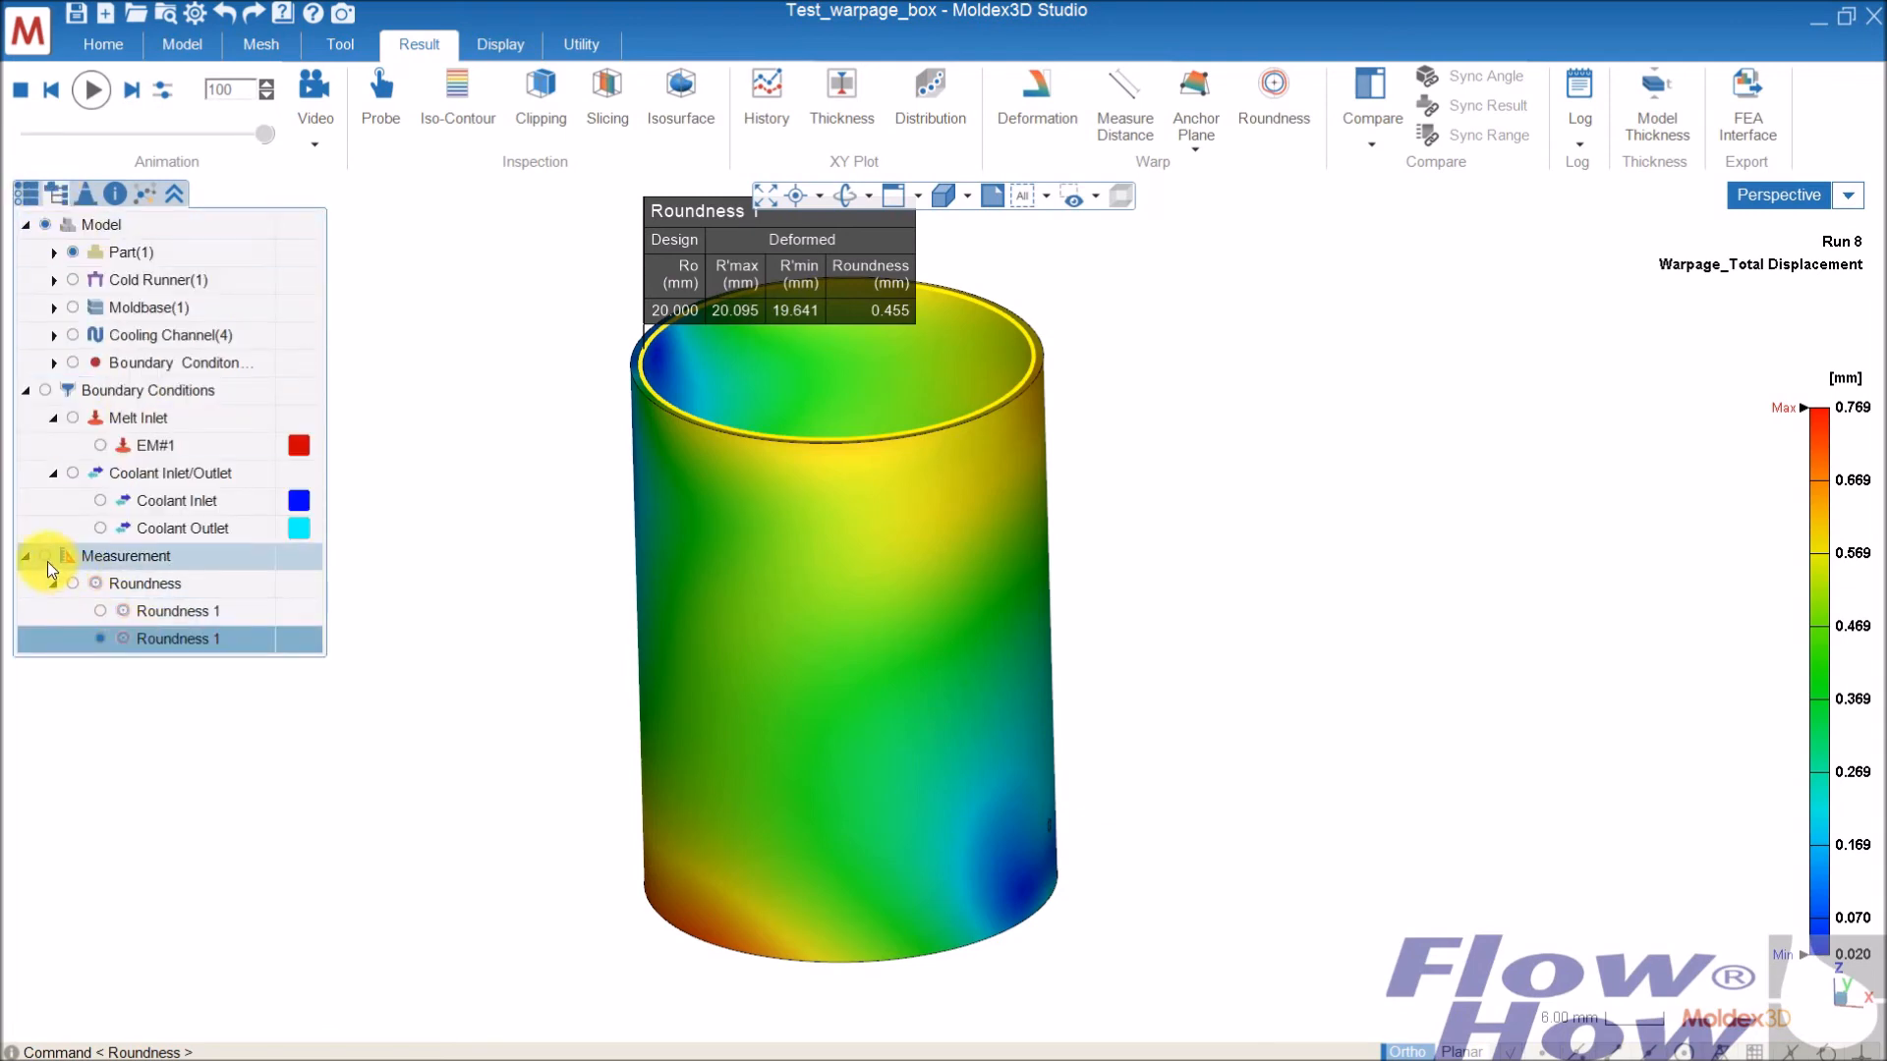
click(45, 556)
middle_drag(1146, 451, 986, 462)
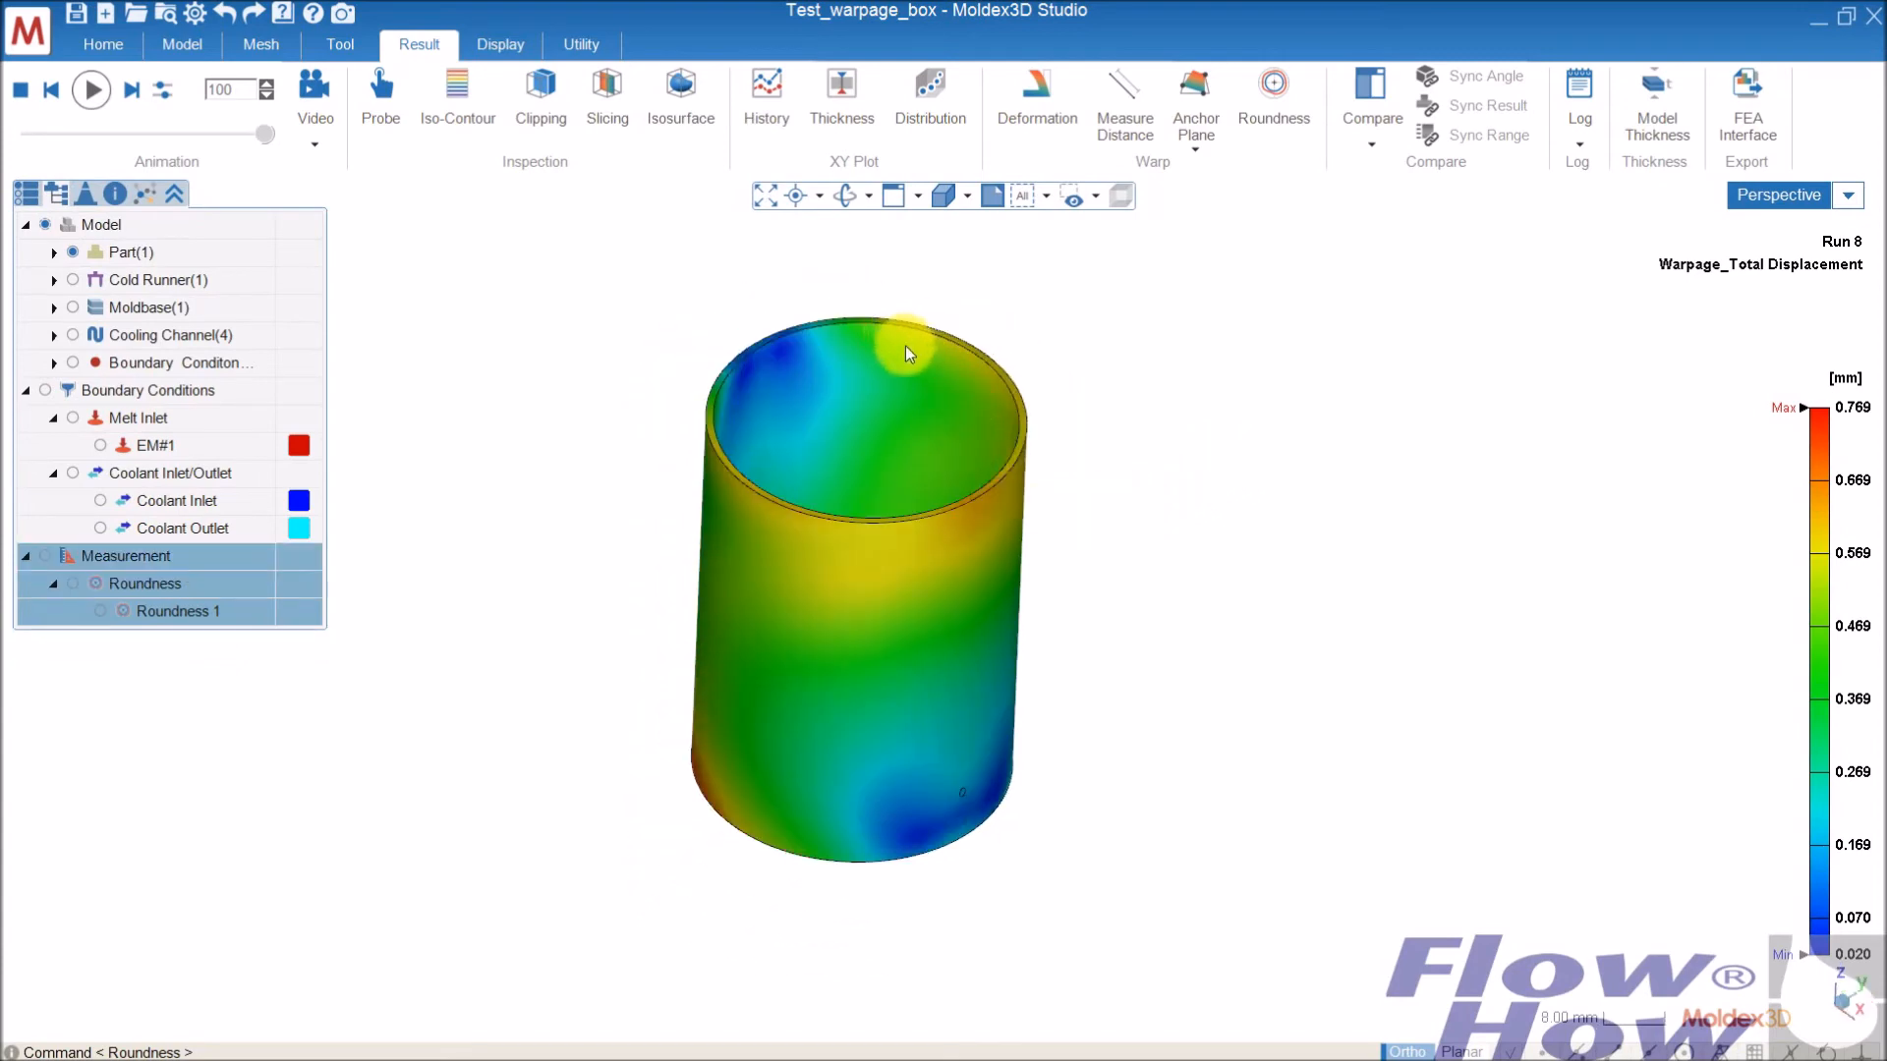
middle_drag(908, 352, 816, 514)
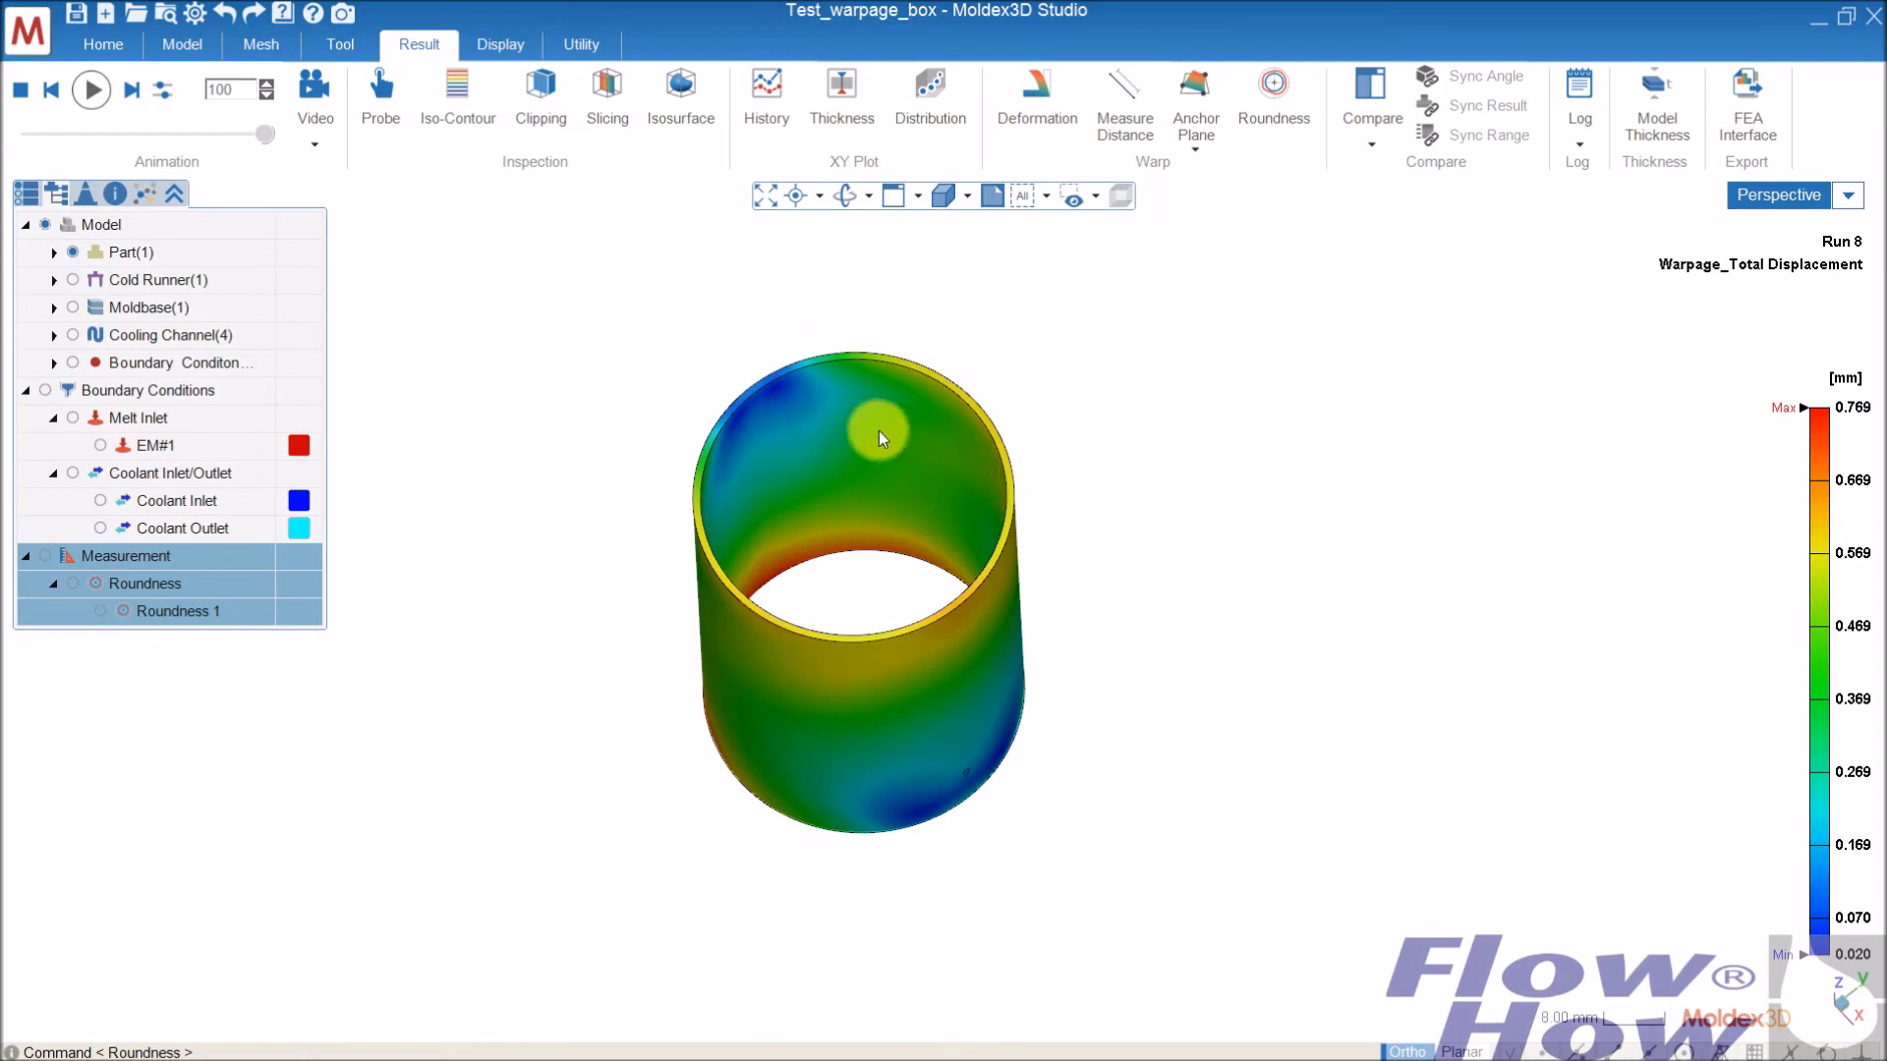
mouse_move(945, 426)
middle_down()
mouse_move(969, 307)
mouse_move(914, 354)
middle_up()
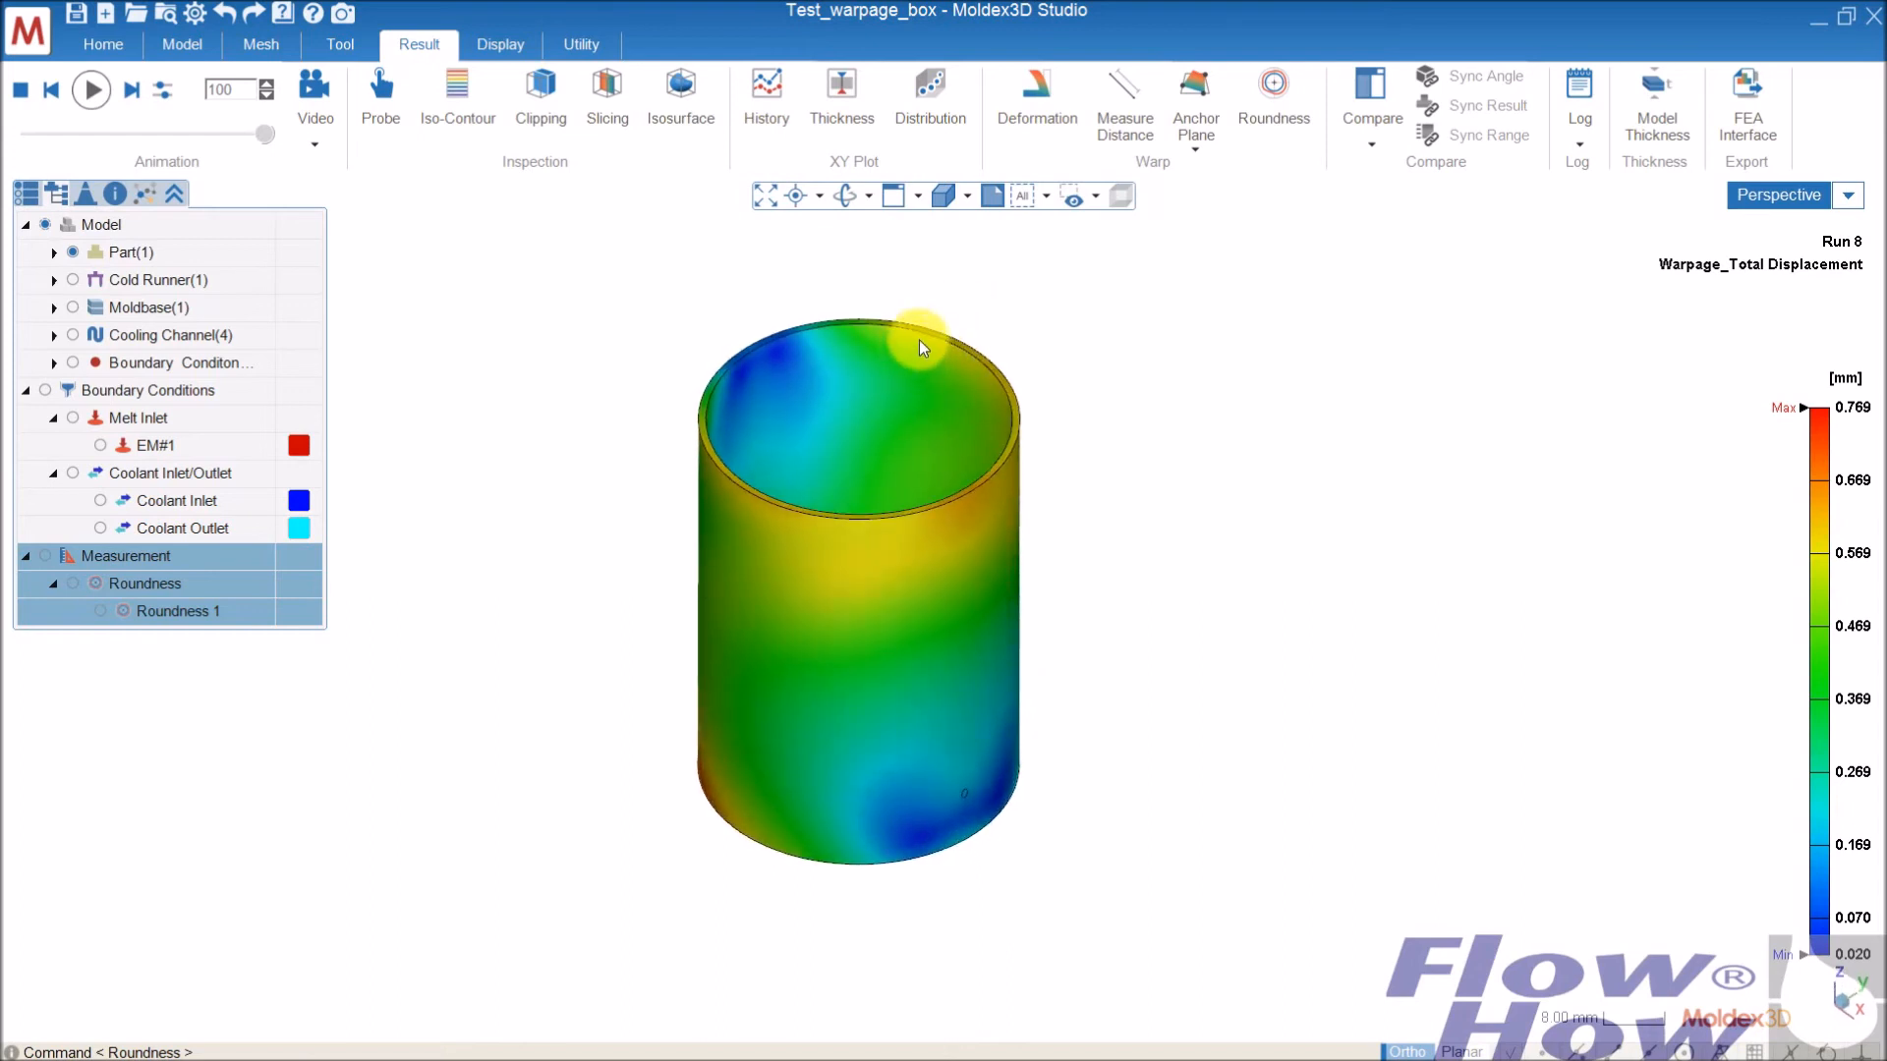
scroll(928, 344, up, 1)
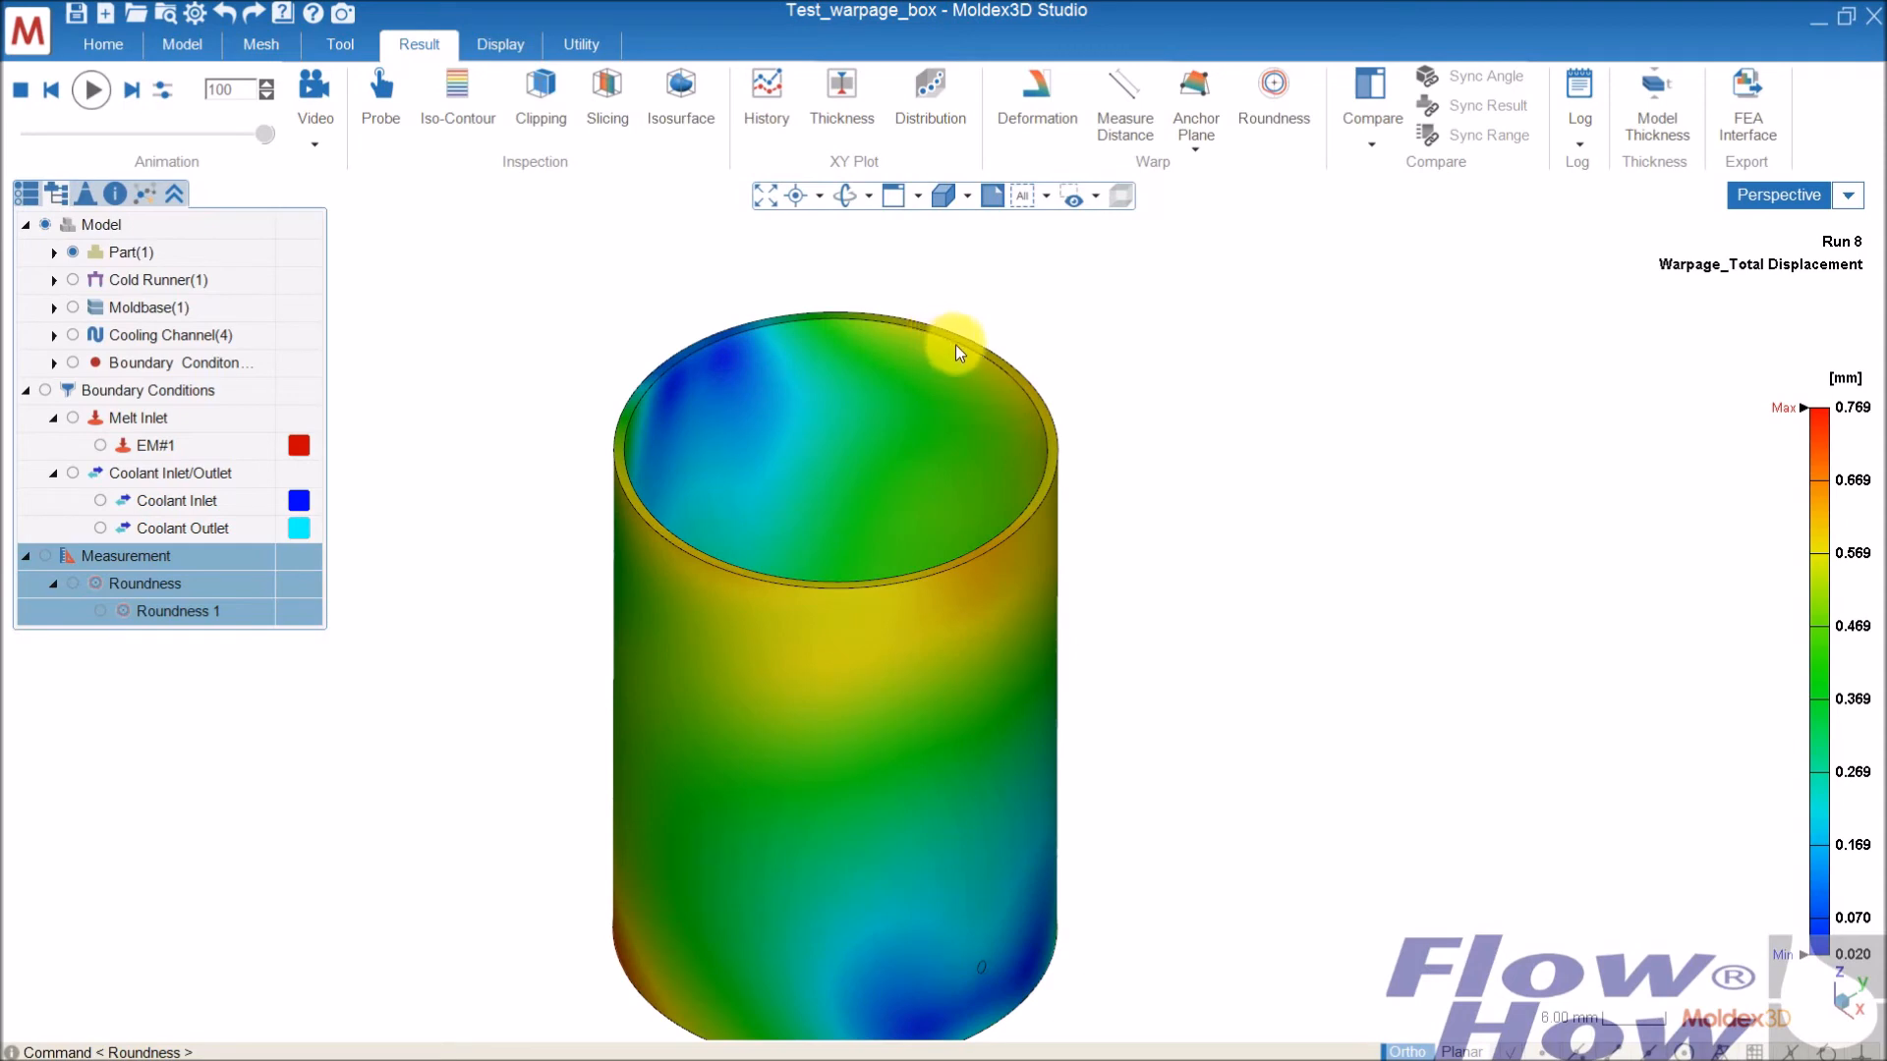
middle_drag(889, 492, 888, 539)
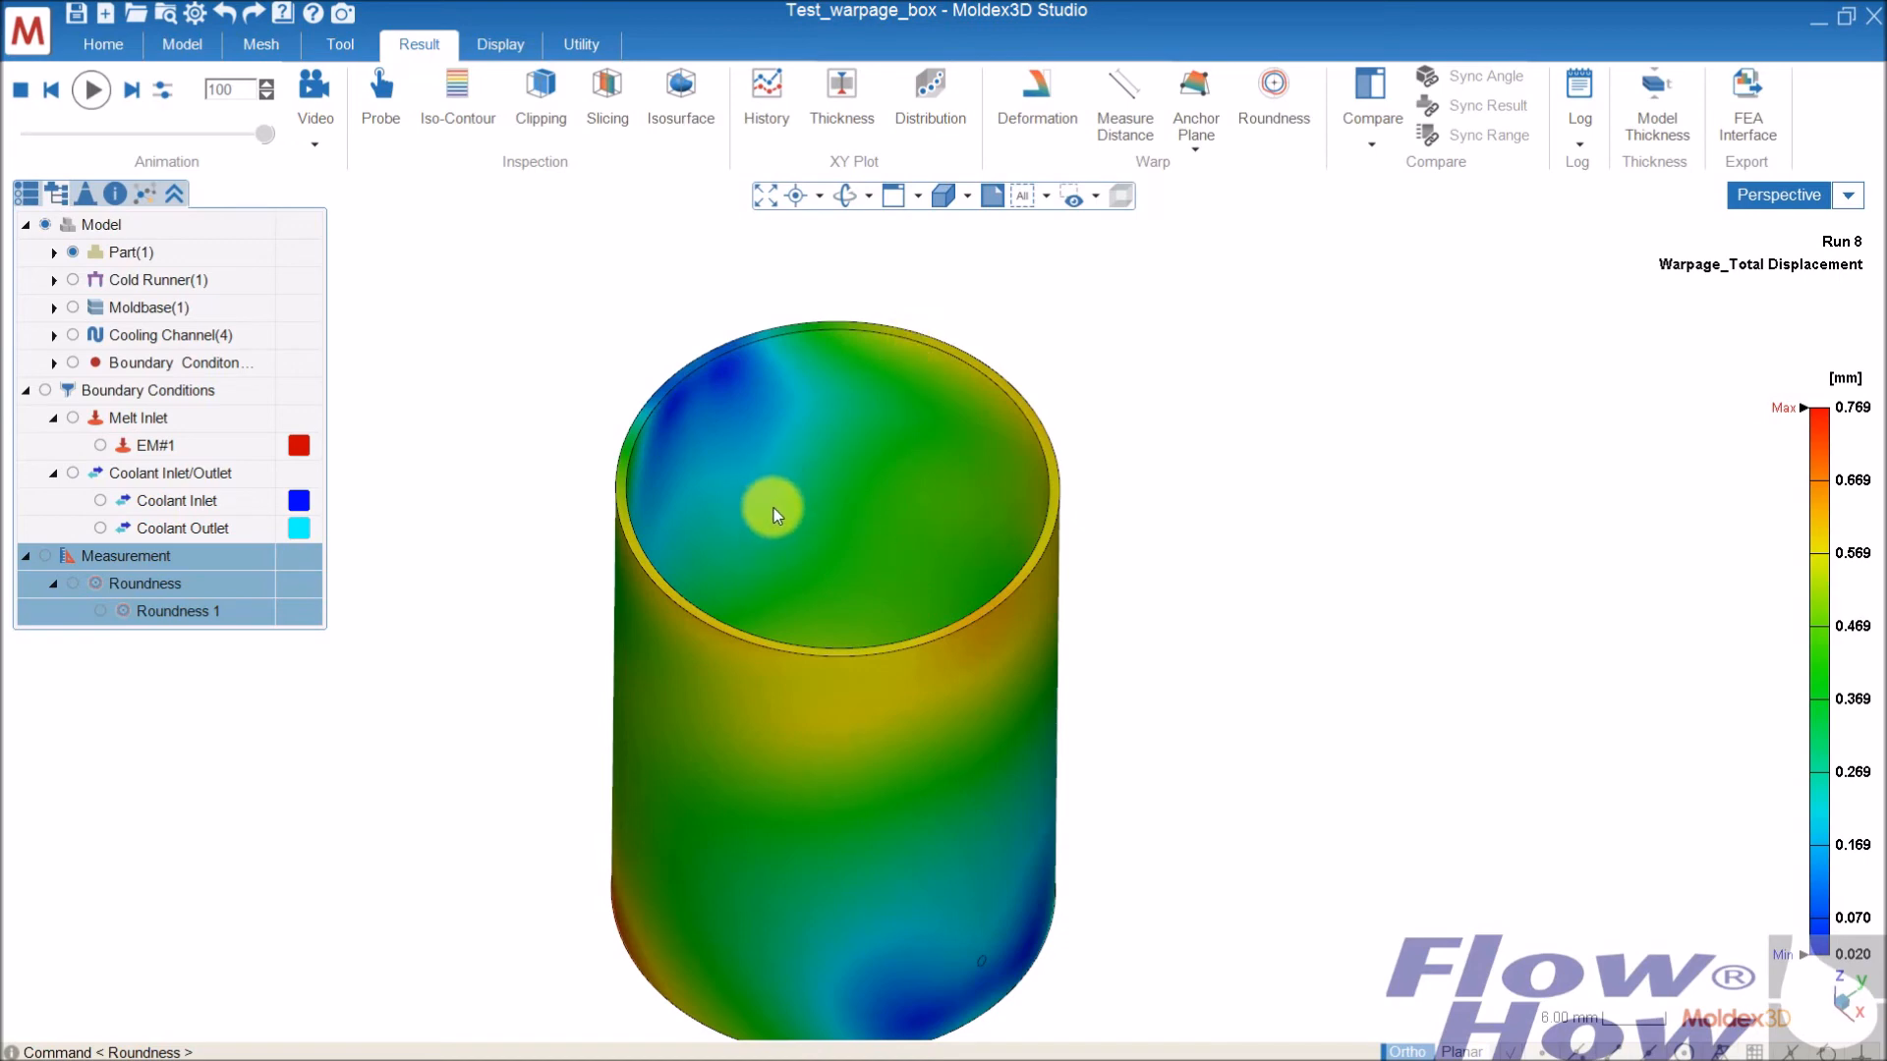
Display the mesh lines over the cylinder's total displacement result and inspect the elements around the top rim
click(964, 203)
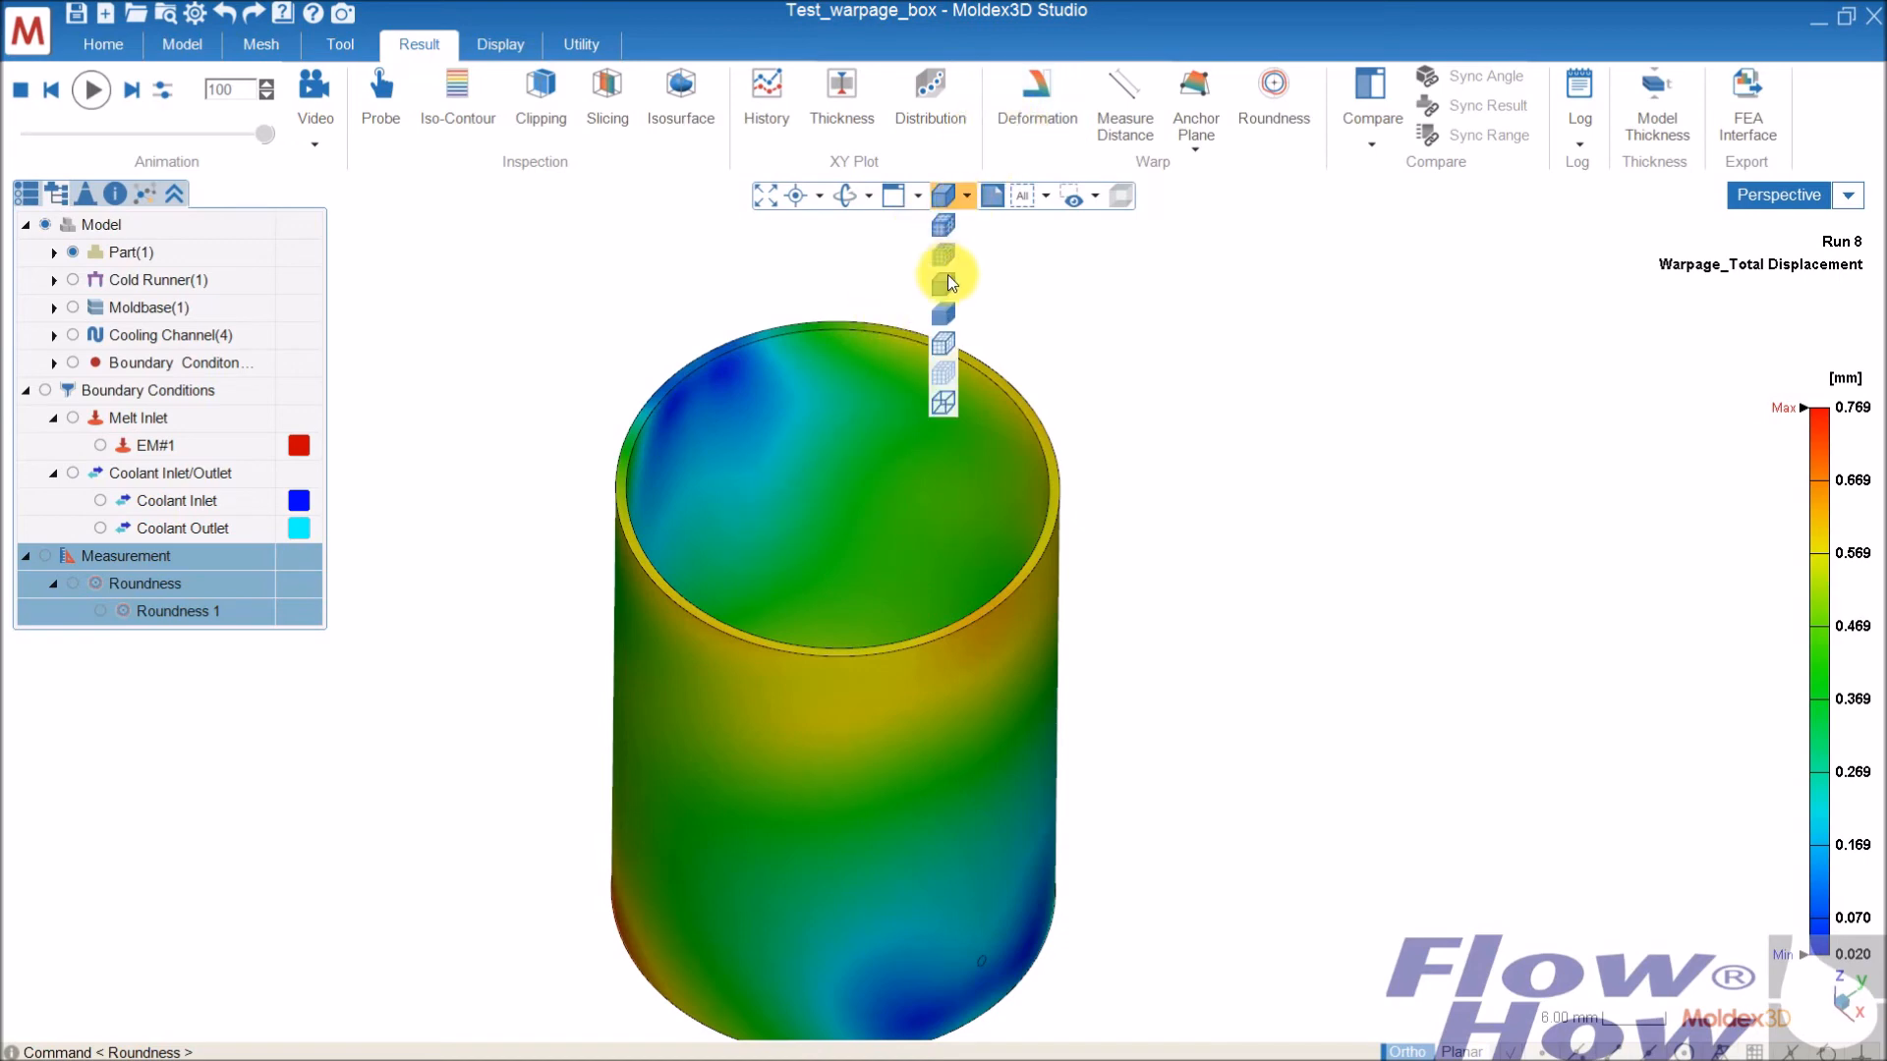
click(945, 248)
middle_drag(899, 437, 1144, 589)
scroll(840, 565, up, 2)
scroll(845, 570, up, 4)
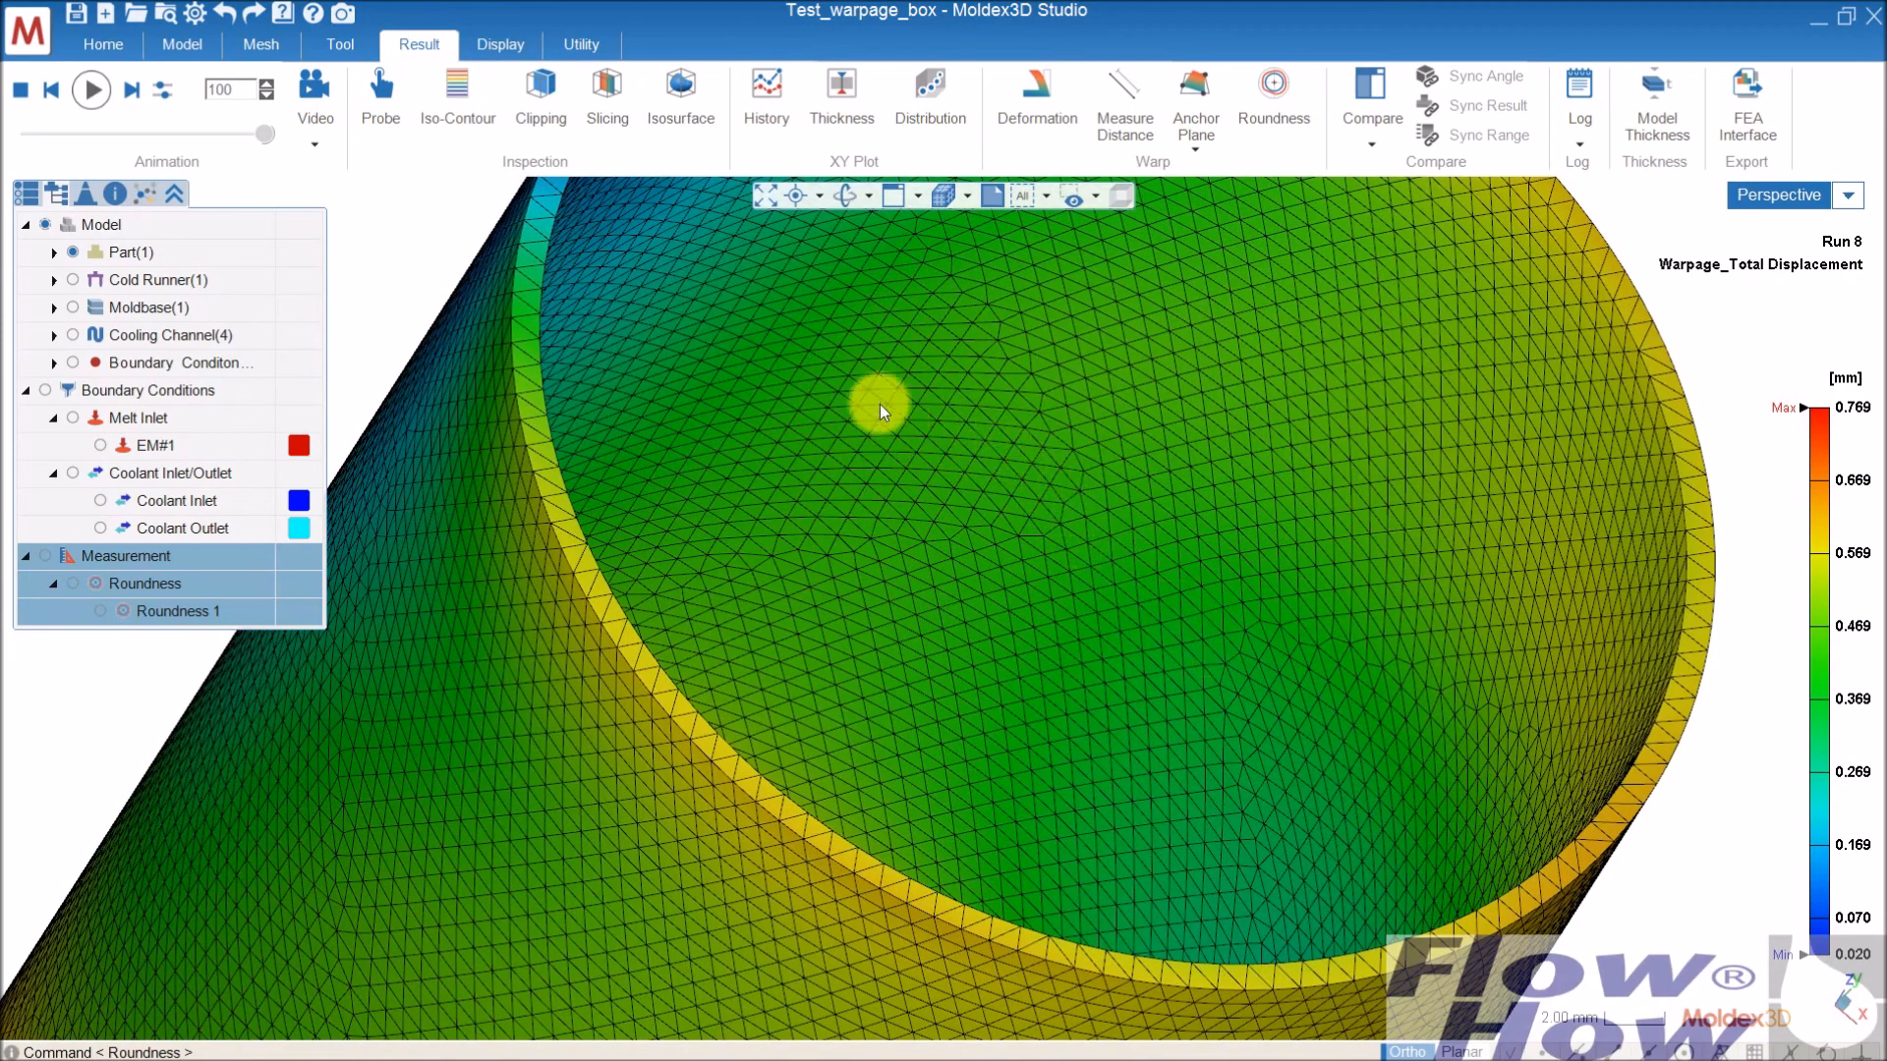
middle_drag(1082, 455, 937, 446)
scroll(937, 446, down, 5)
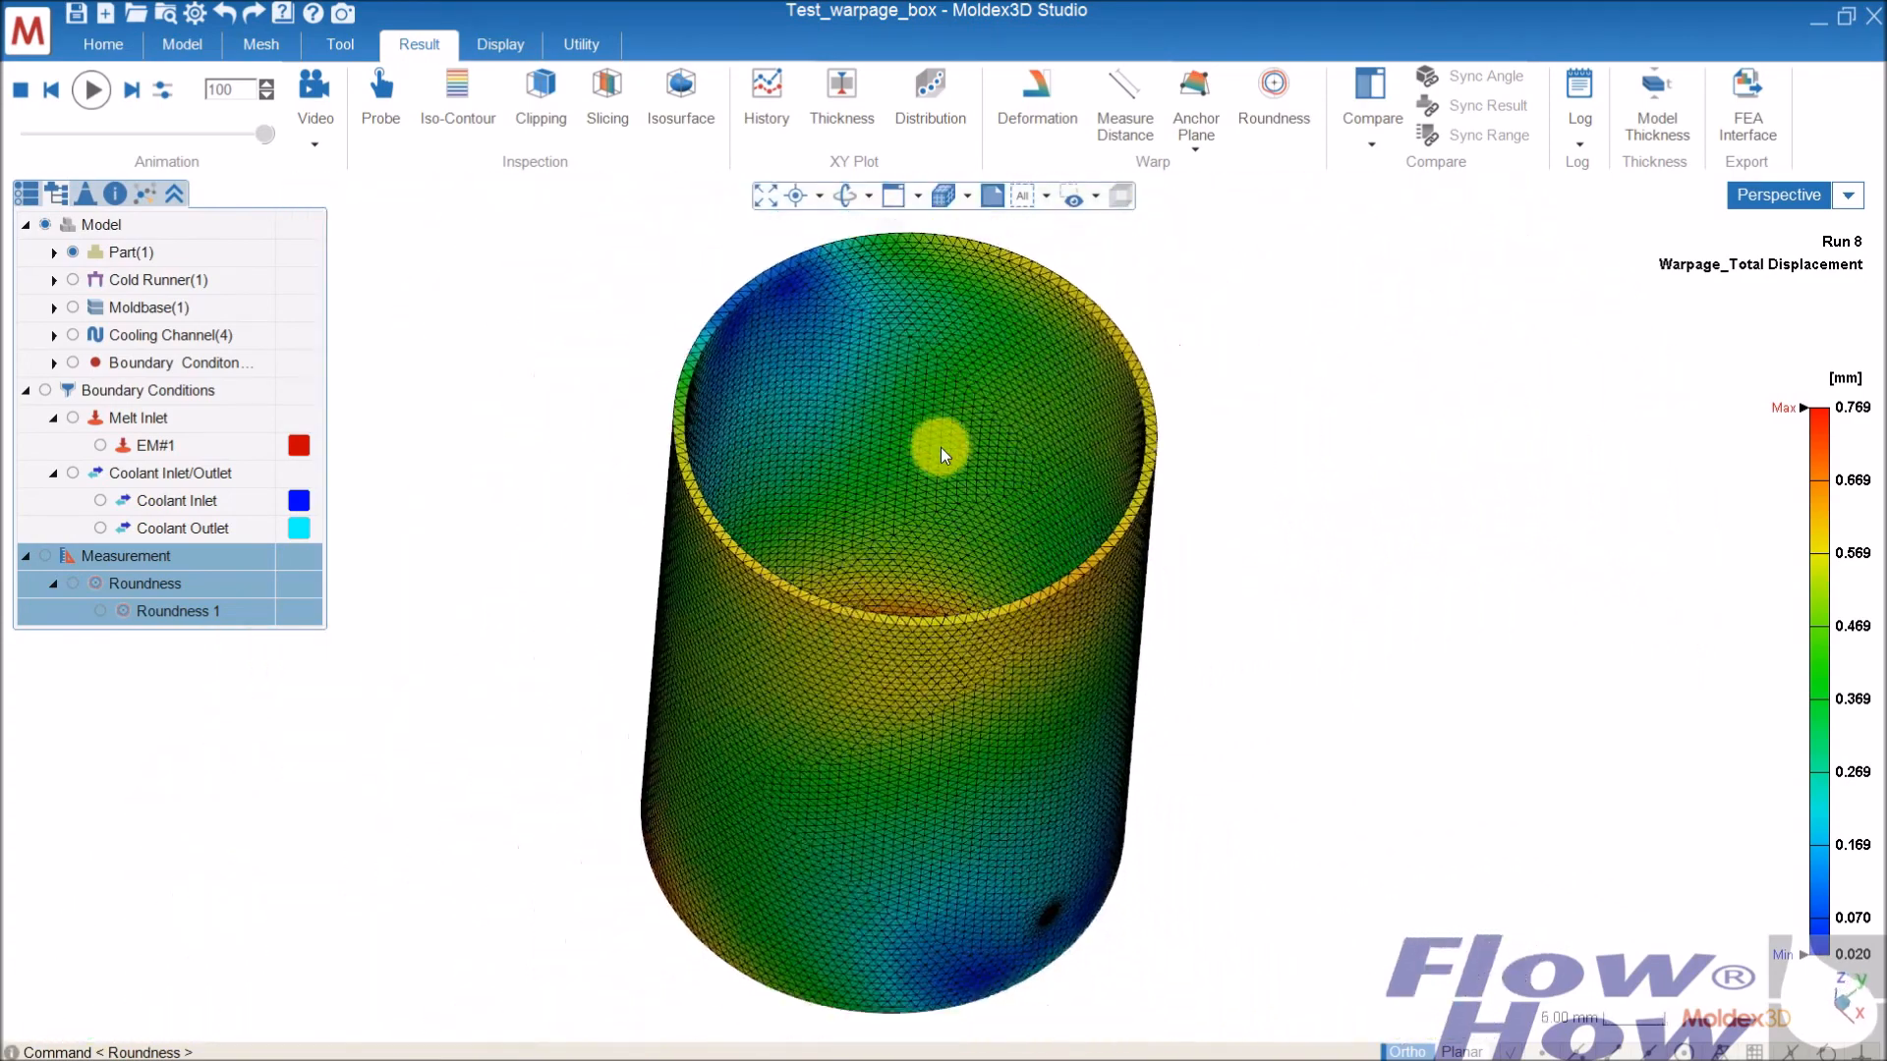
middle_drag(1025, 492, 989, 483)
mouse_move(1155, 515)
middle_down()
mouse_move(1121, 520)
mouse_move(1124, 486)
mouse_move(1128, 509)
middle_up()
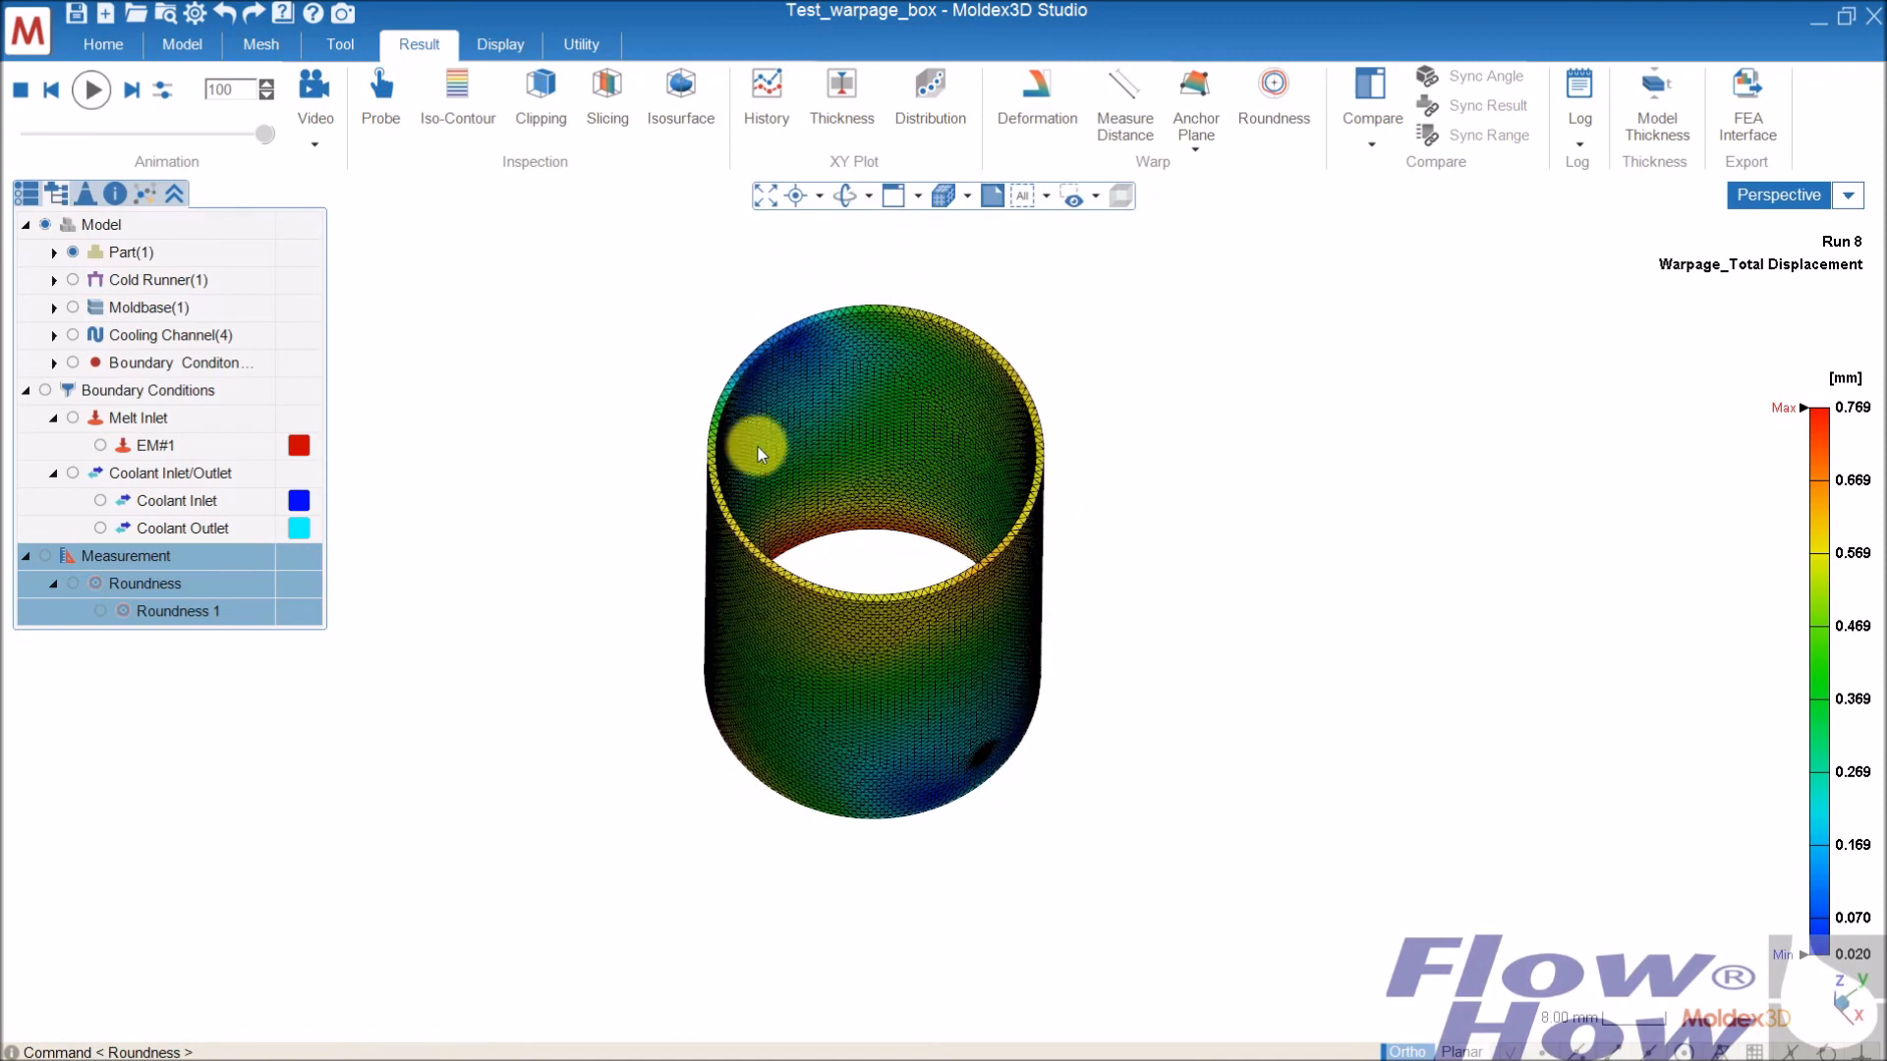
click(27, 192)
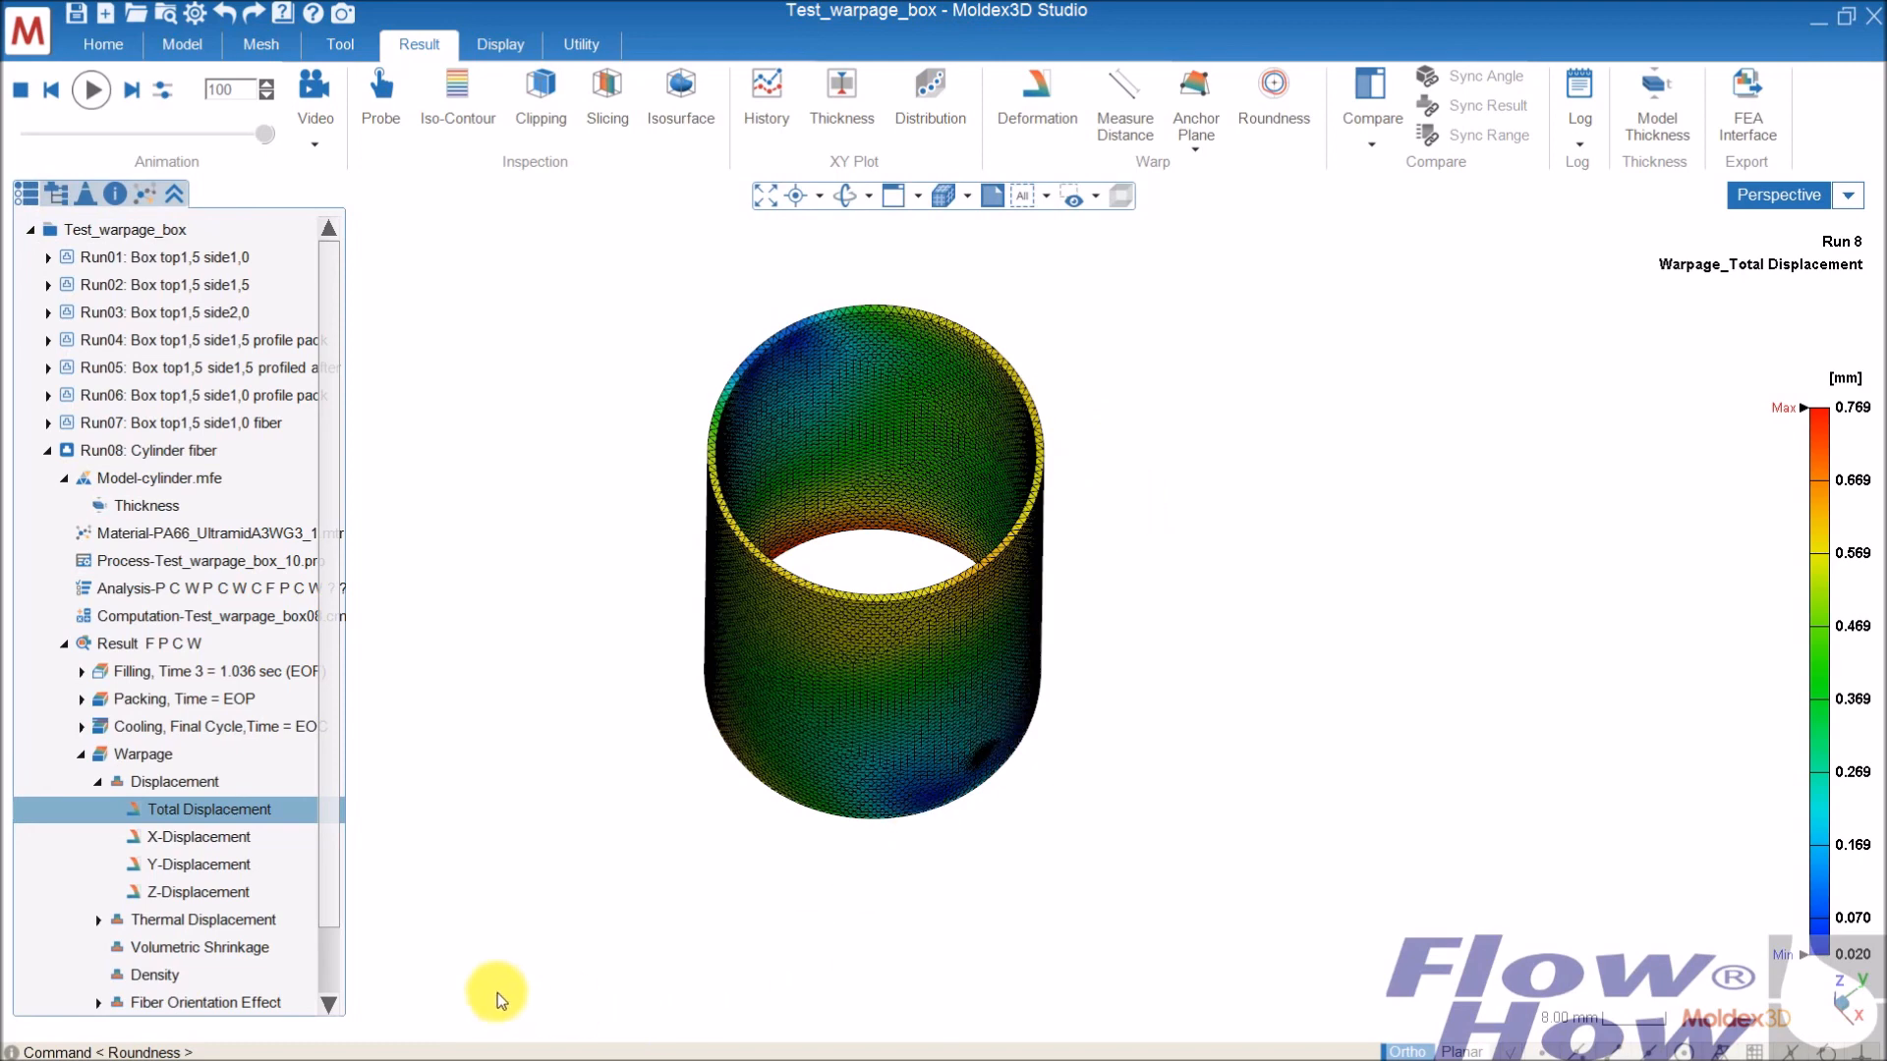
key(alt+Tab)
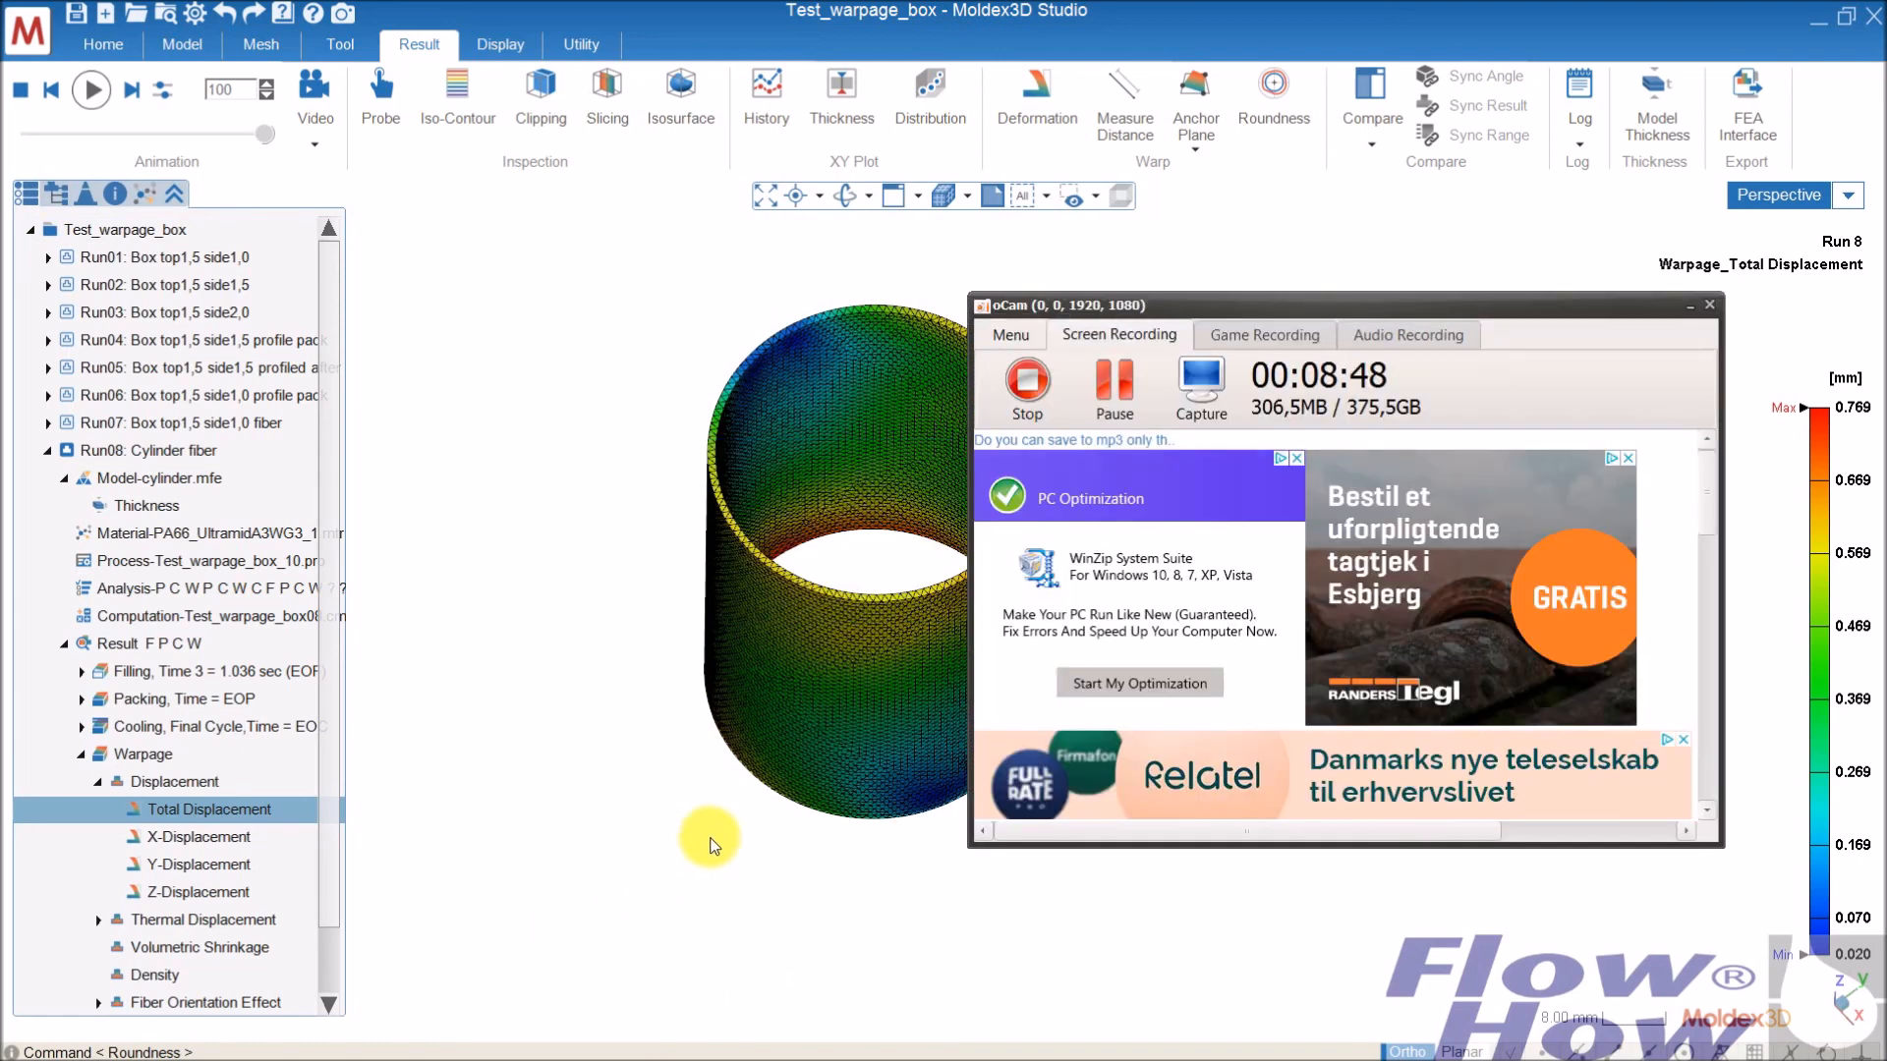